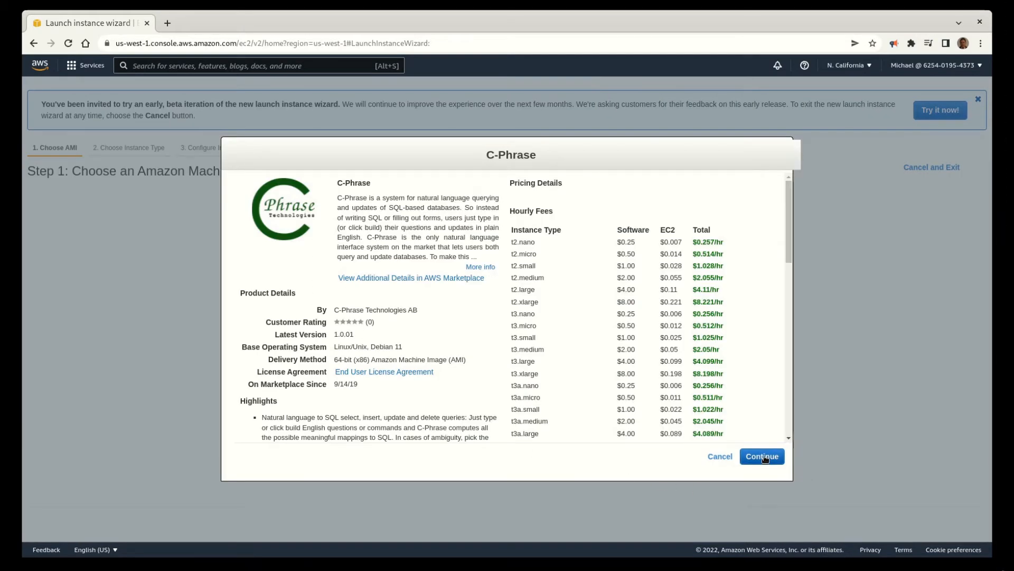
Accept the C-Phrase AMI and its pricing, and proceed with the t3.micro instance type to the instance details.
{"action": "scroll", "coordinate": [737, 388], "scroll_direction": "down", "scroll_amount": 4}
{"action": "scroll", "coordinate": [737, 388], "scroll_direction": "up", "scroll_amount": 3}
{"action": "scroll", "coordinate": [736, 390], "scroll_direction": "up", "scroll_amount": 2}
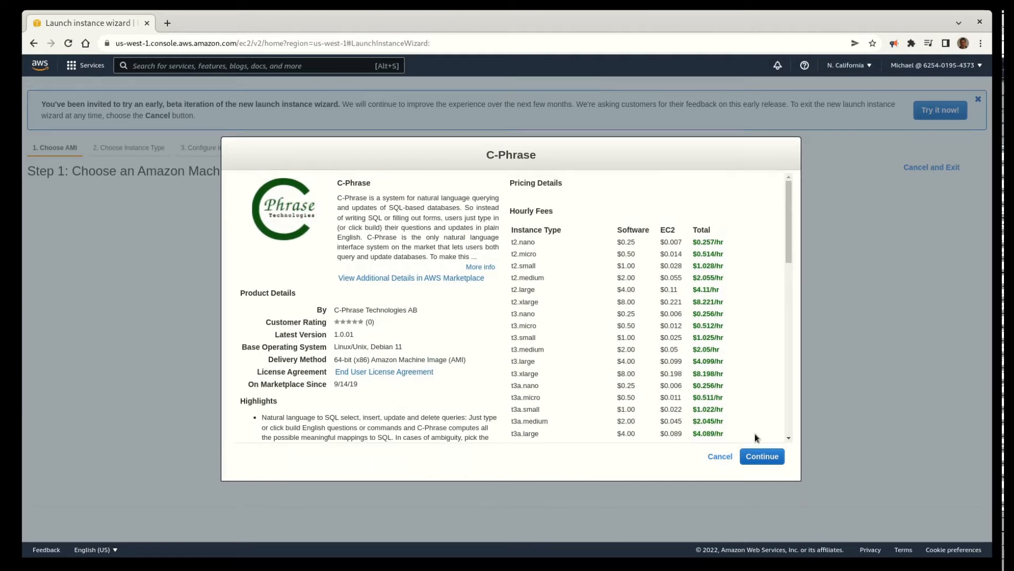
{"action": "left_click", "coordinate": [758, 457]}
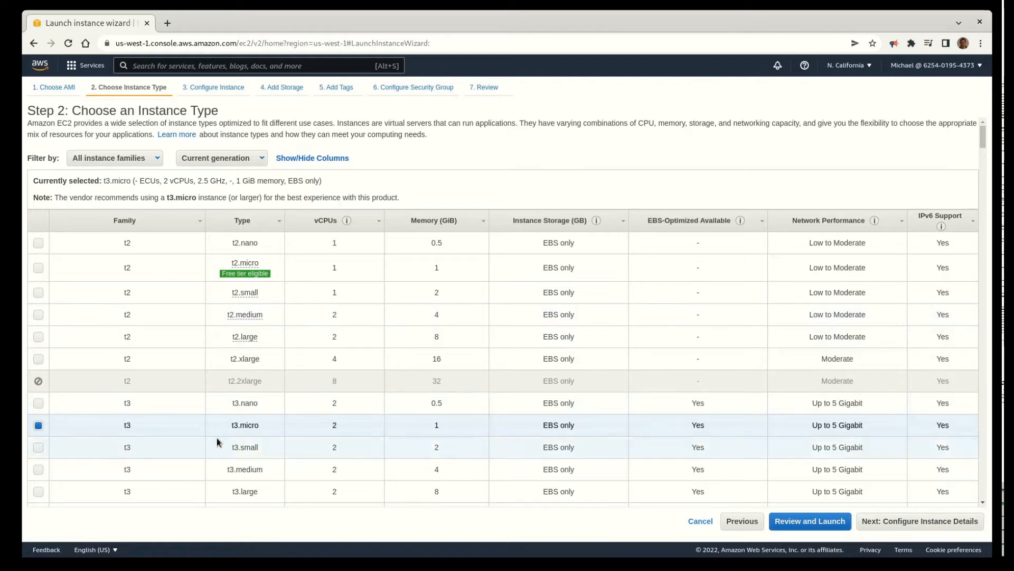
{"action": "left_click", "coordinate": [884, 523]}
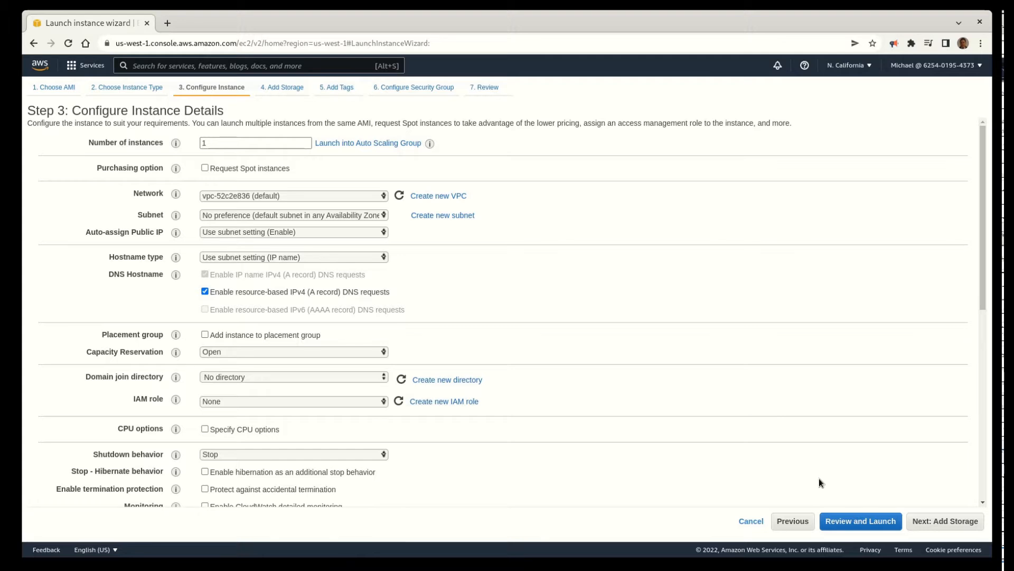
Enter the user data as text with the lines "#!/bin/bash" and "/root/start-cp.sh", and proceed to the storage settings.
{"action": "scroll", "coordinate": [499, 442], "scroll_direction": "down", "scroll_amount": 8}
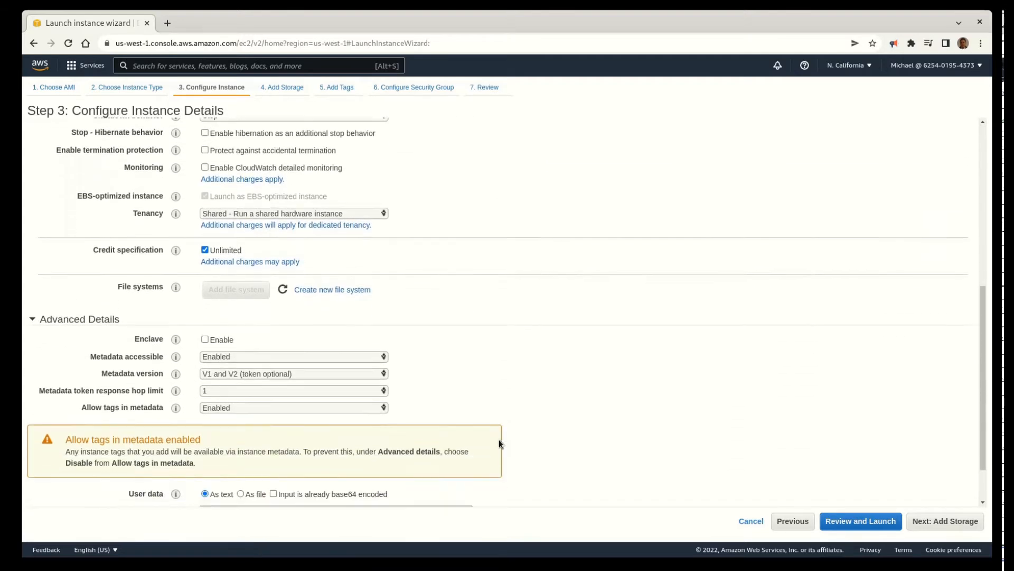
{"action": "left_click", "coordinate": [248, 453]}
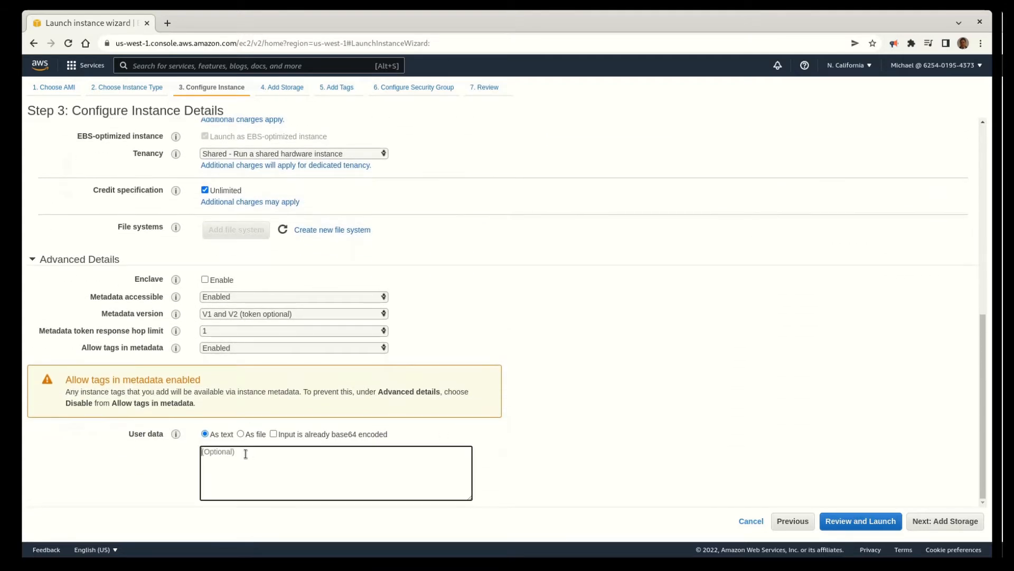
{"action": "type", "text": "#!/bin/bash /root/start-cp.sh"}
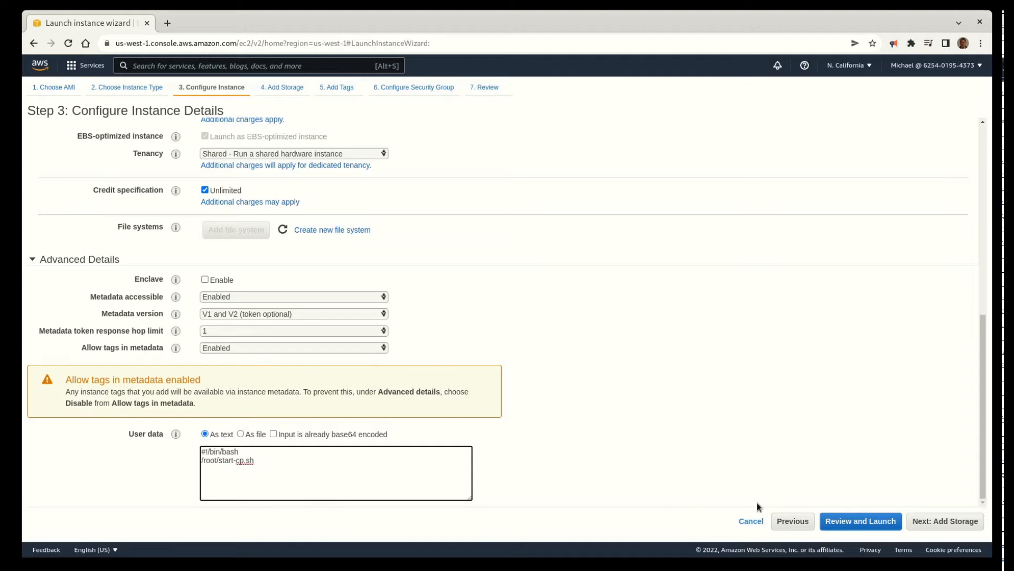
{"action": "left_click", "coordinate": [926, 522]}
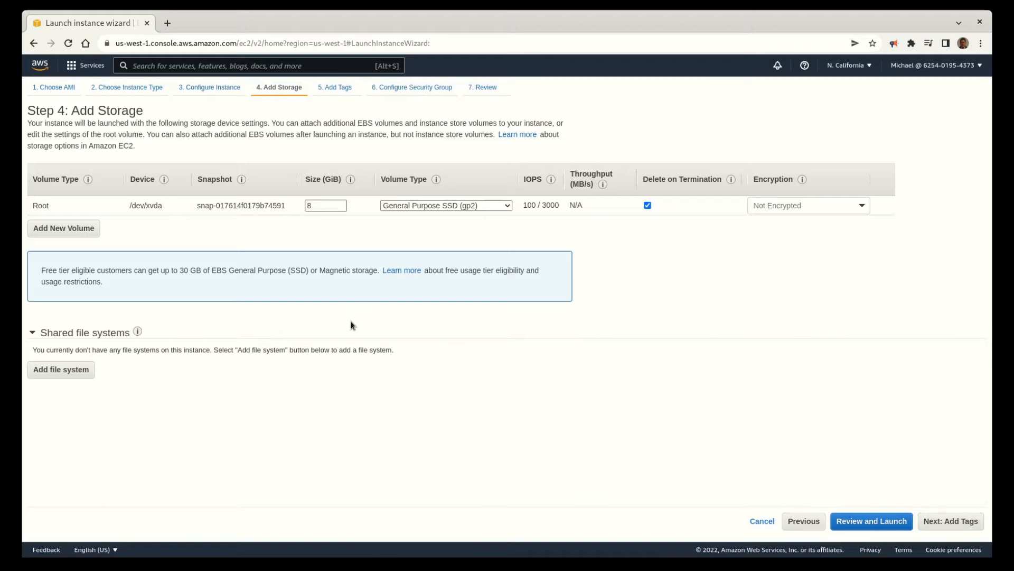
Keep the default storage, tags and new security group settings, and proceed to the launch review.
{"action": "left_click", "coordinate": [959, 522]}
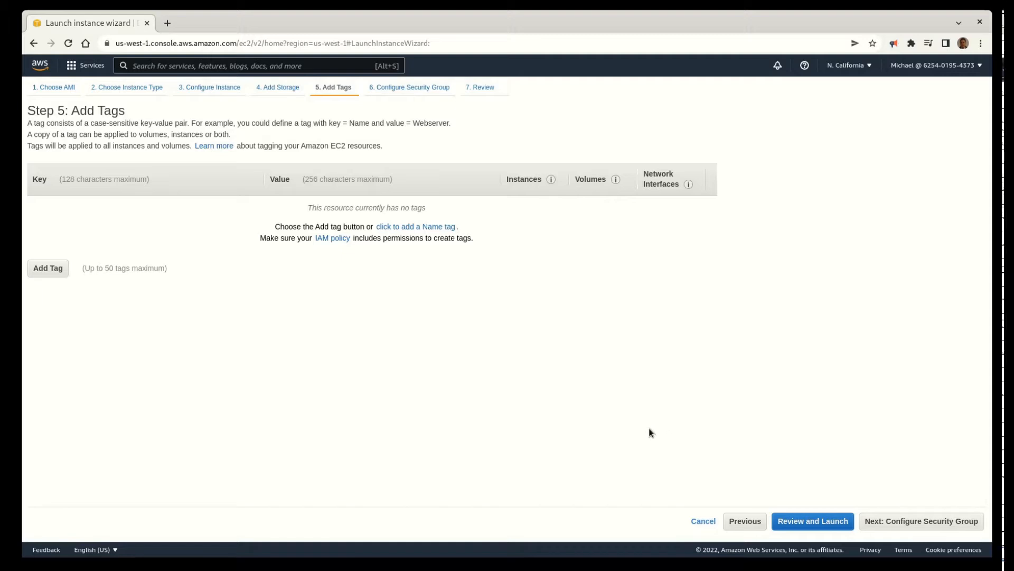
{"action": "left_click", "coordinate": [899, 522]}
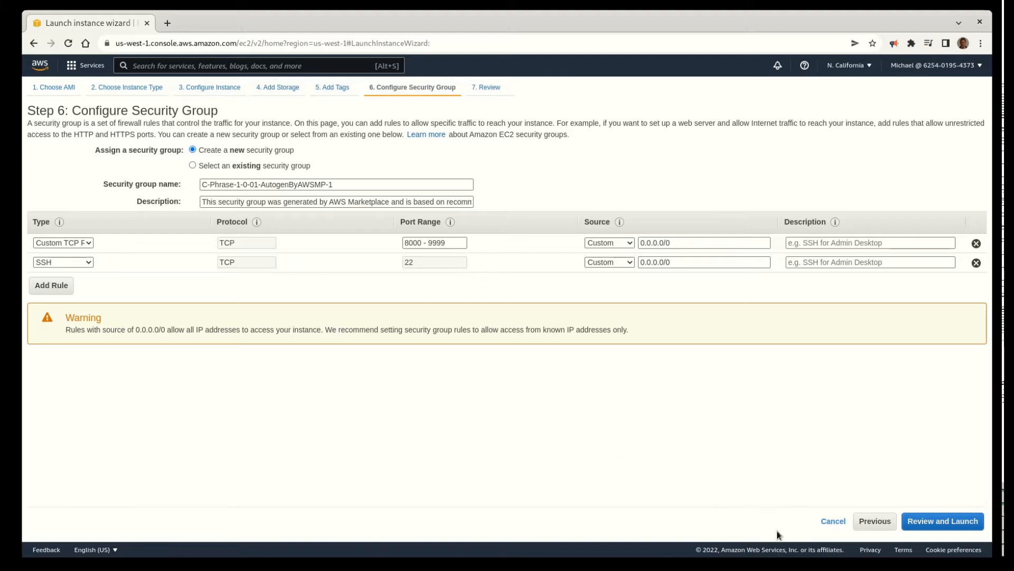
{"action": "left_click", "coordinate": [935, 522]}
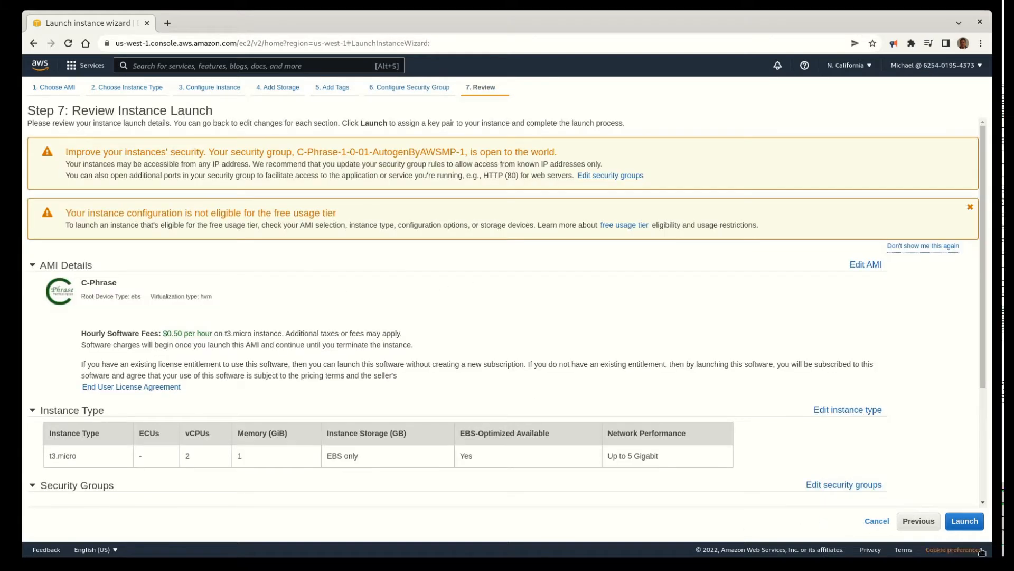
Launch the instance with the existing key pair "west | RSA", acknowledging access to its private key file.
{"action": "left_click", "coordinate": [969, 524]}
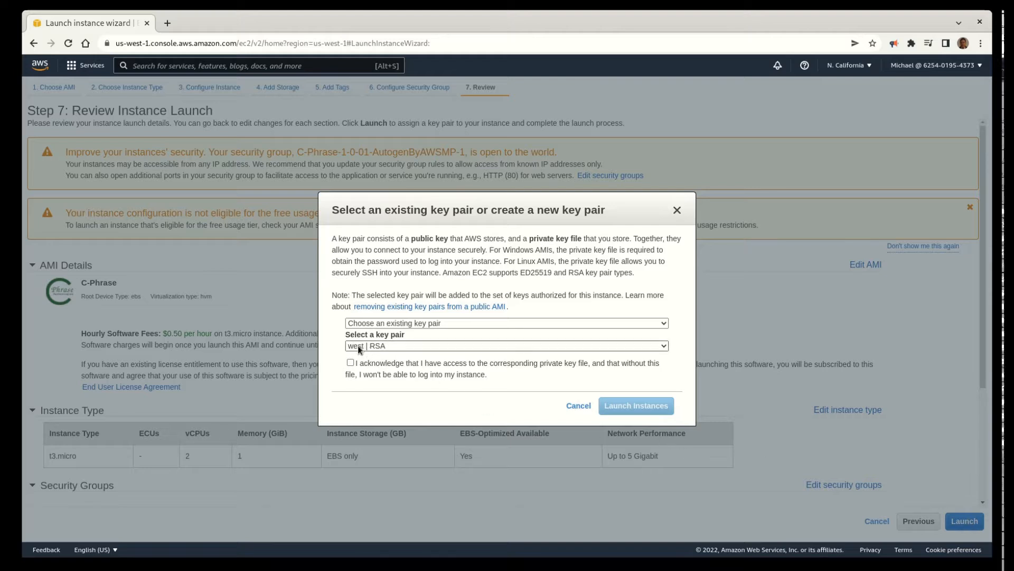
{"action": "left_click", "coordinate": [384, 346]}
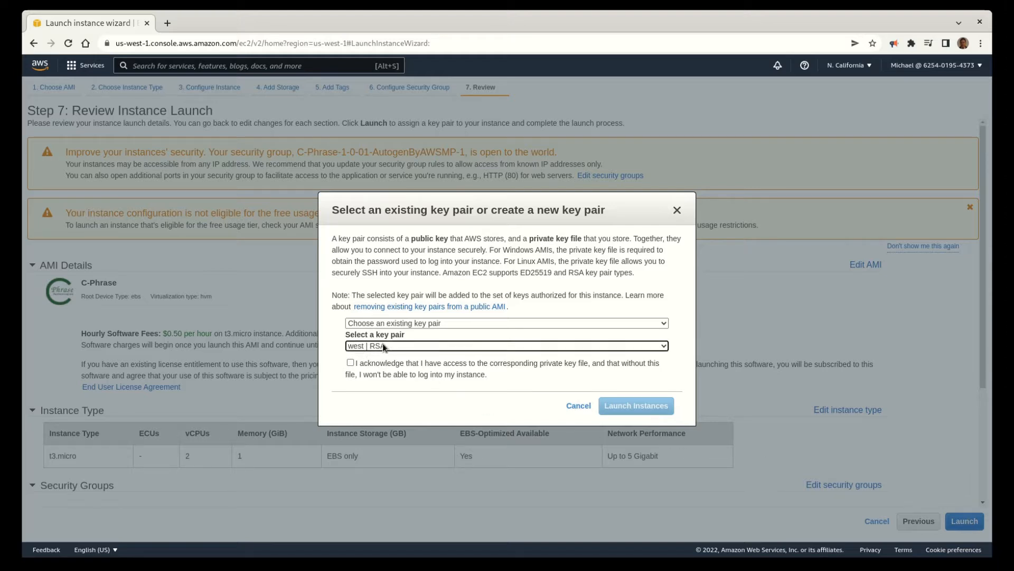
{"action": "left_click", "coordinate": [351, 363]}
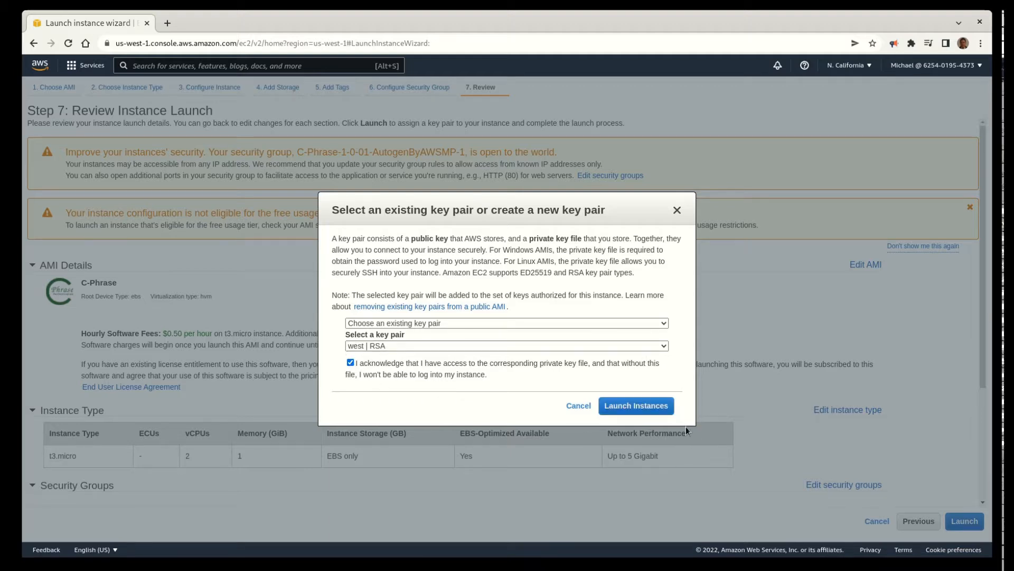
{"action": "left_click", "coordinate": [621, 406]}
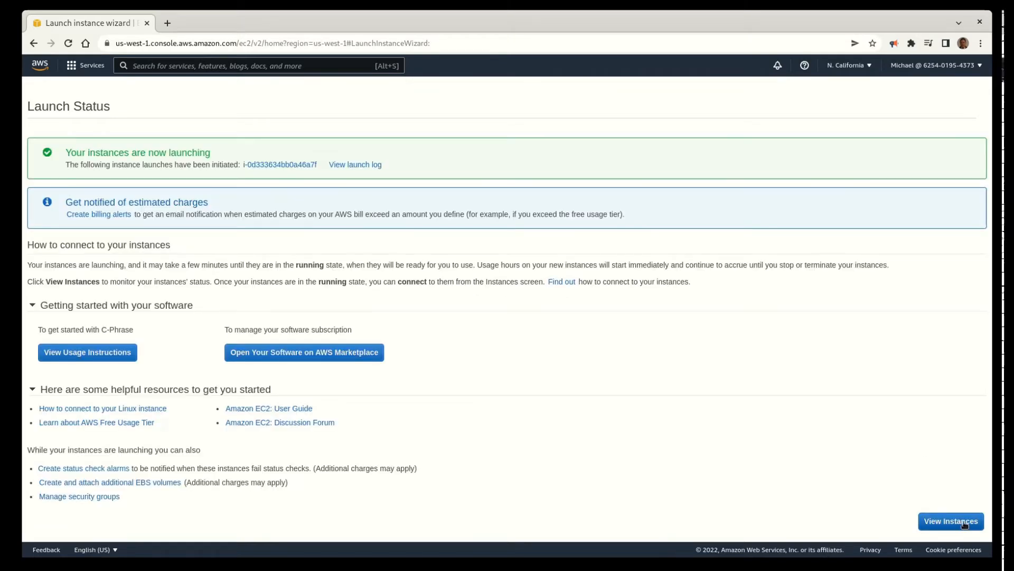
Display the instances list and copy the public IPv4 address of the running t3.micro instance.
{"action": "left_click", "coordinate": [964, 523]}
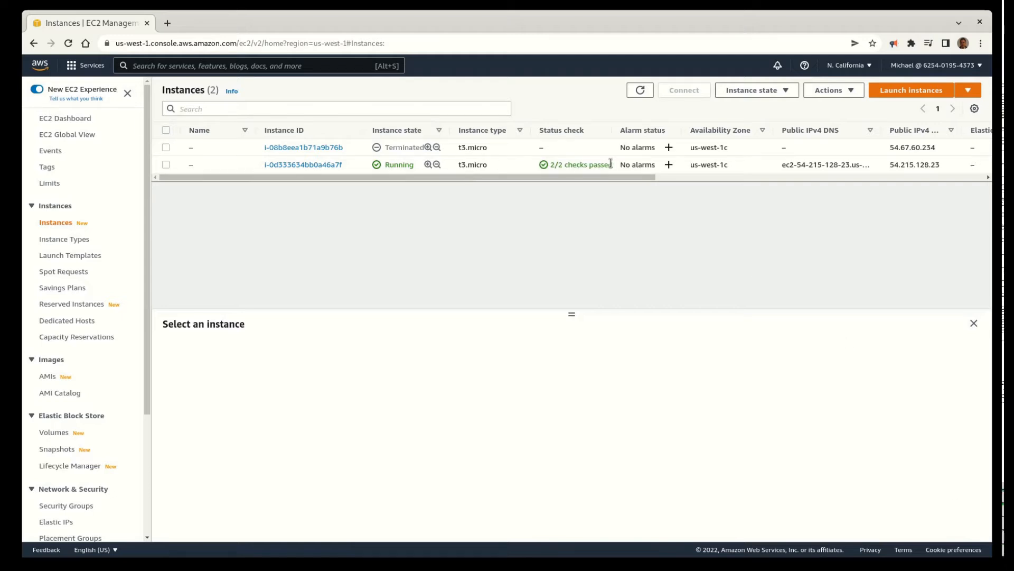
{"action": "left_click", "coordinate": [165, 165]}
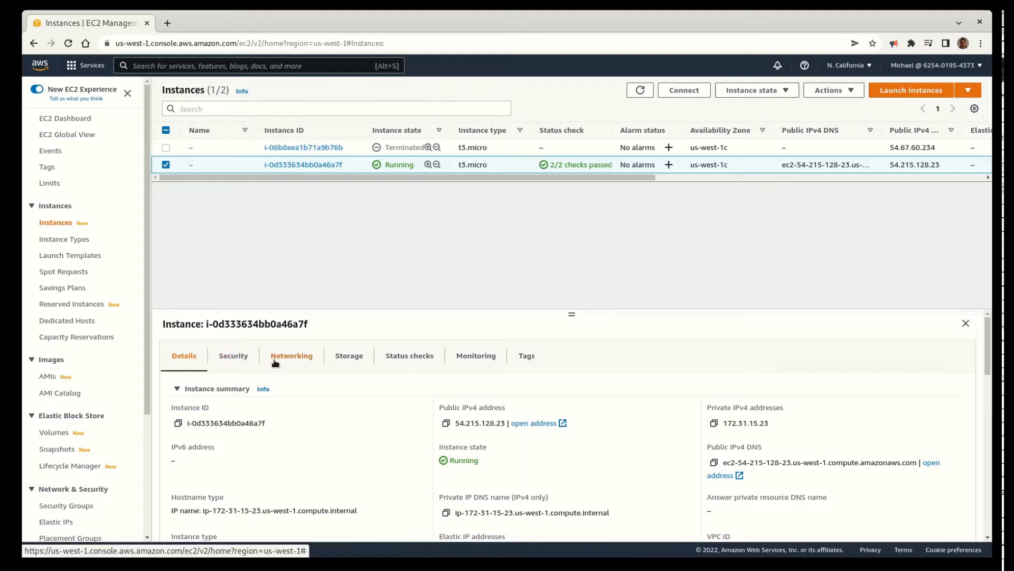
{"action": "left_click_drag", "start_coordinate": [456, 422], "coordinate": [504, 423]}
{"action": "key", "text": "ctrl+c"}
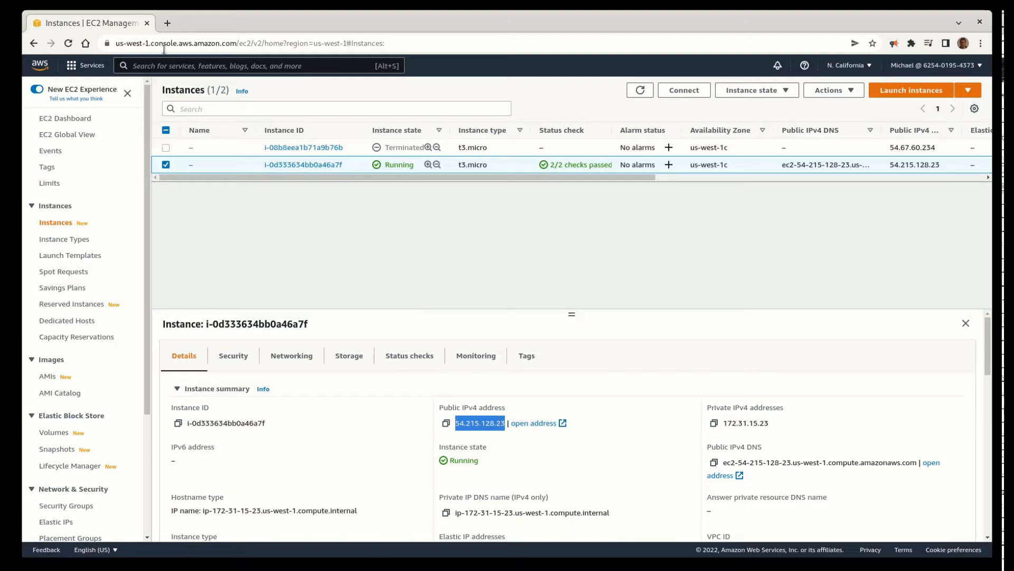
Open the copied IP address on port 9999 in a new browser tab.
{"action": "left_click", "coordinate": [167, 23]}
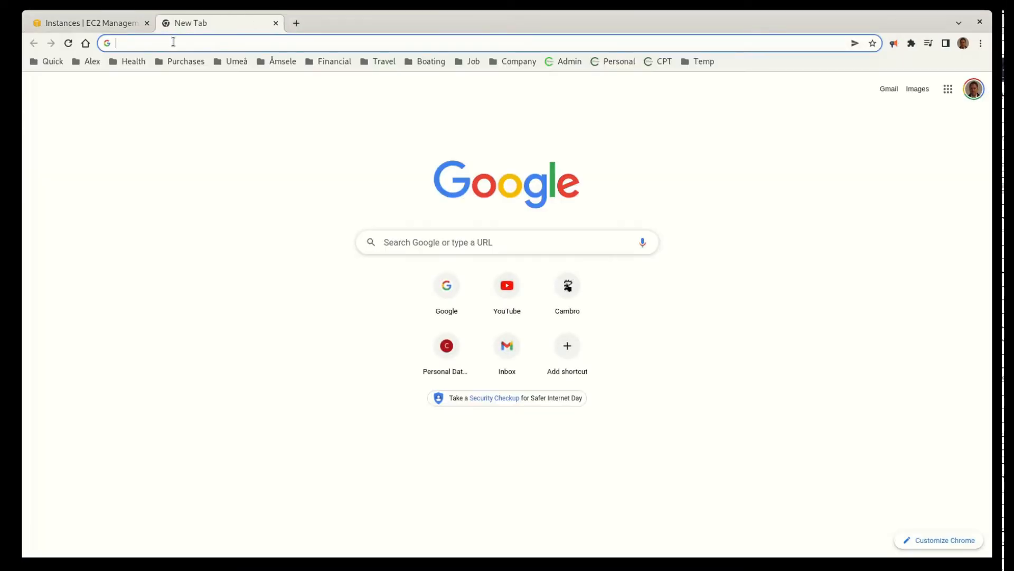
{"action": "key", "text": "ctrl+v"}
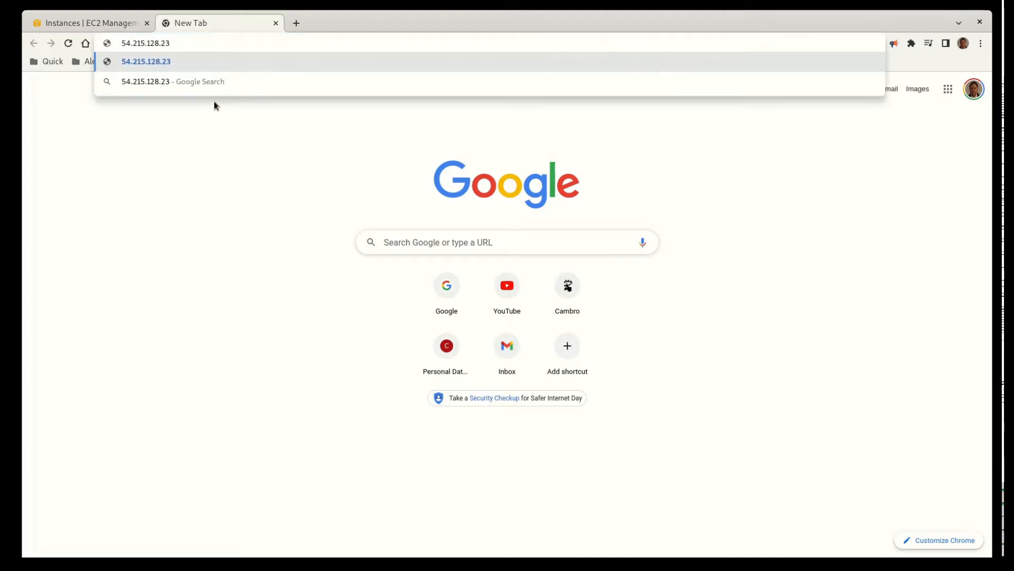
{"action": "type", "text": ":9999"}
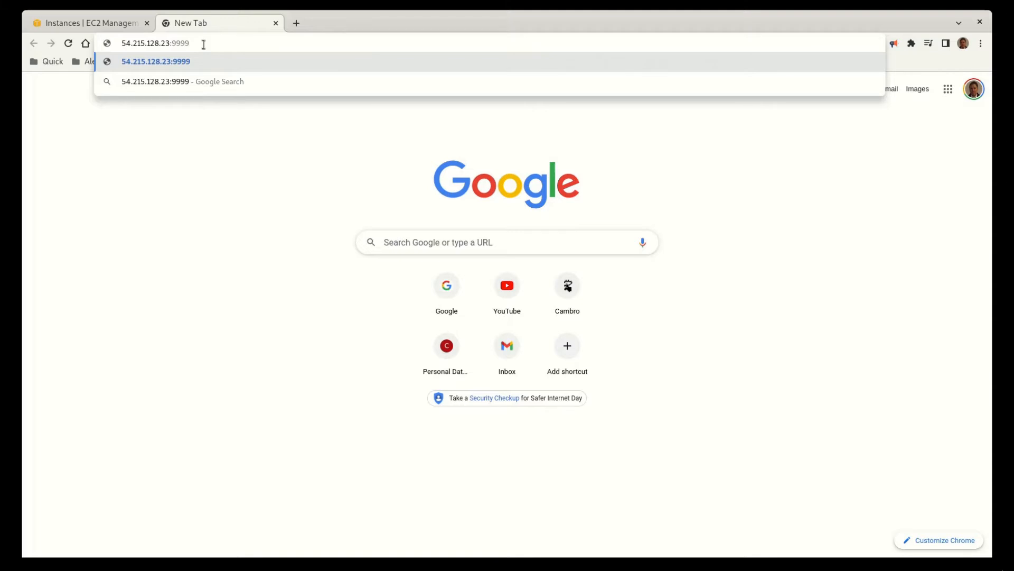
{"action": "key", "text": "Return"}
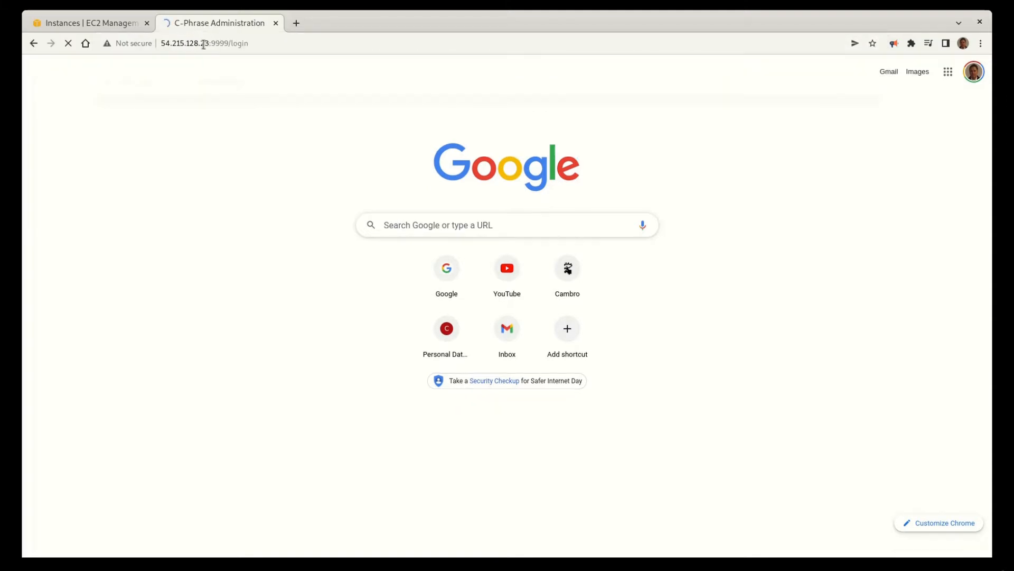
Log in to C-Phrase Administration as admin, pasting the EC2 instance ID as the password, and save the login in the browser.
{"action": "left_click", "coordinate": [381, 96]}
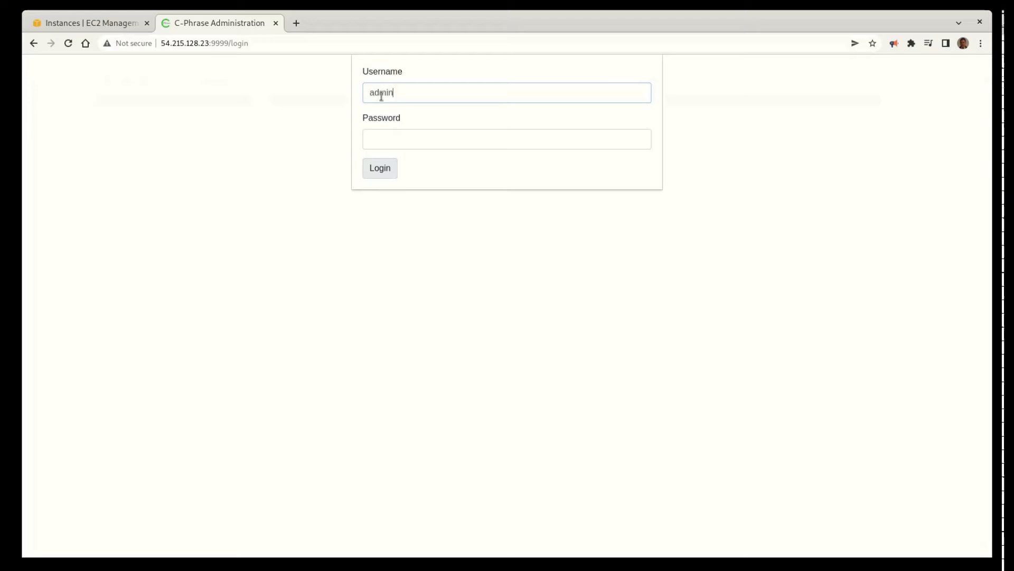
{"action": "left_click", "coordinate": [380, 136]}
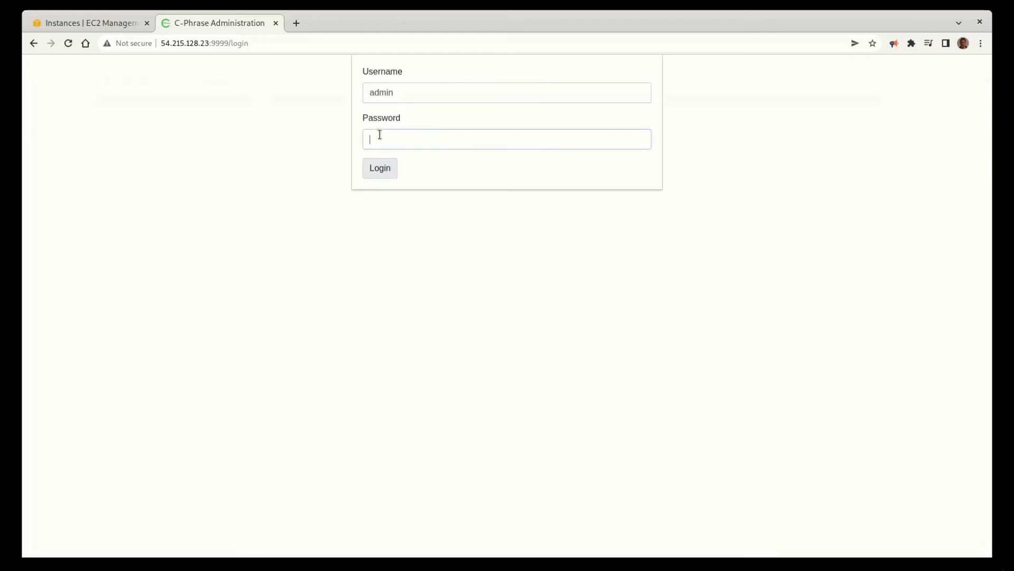
{"action": "left_click", "coordinate": [108, 25]}
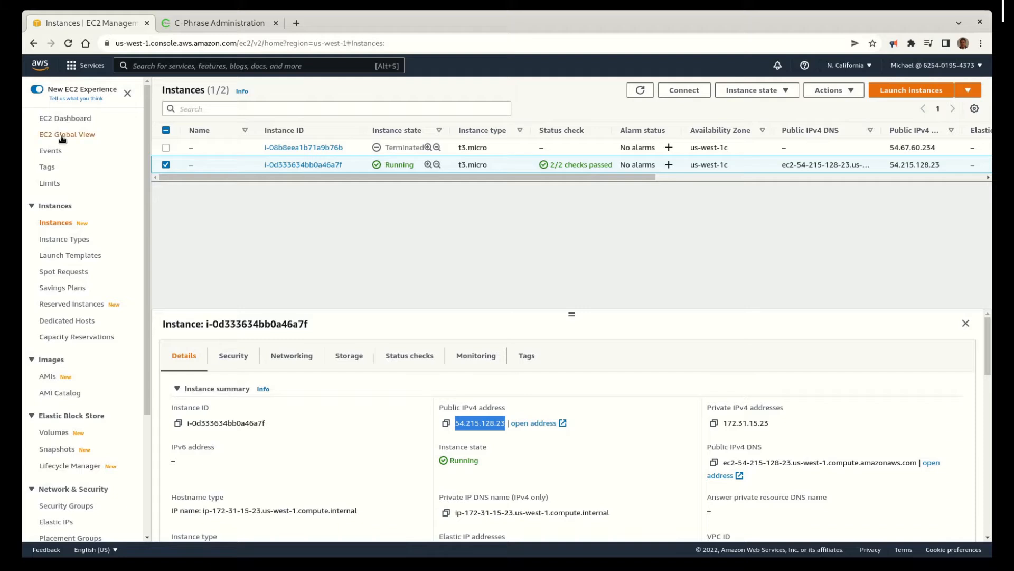
{"action": "left_click", "coordinate": [179, 423]}
{"action": "left_click", "coordinate": [202, 27]}
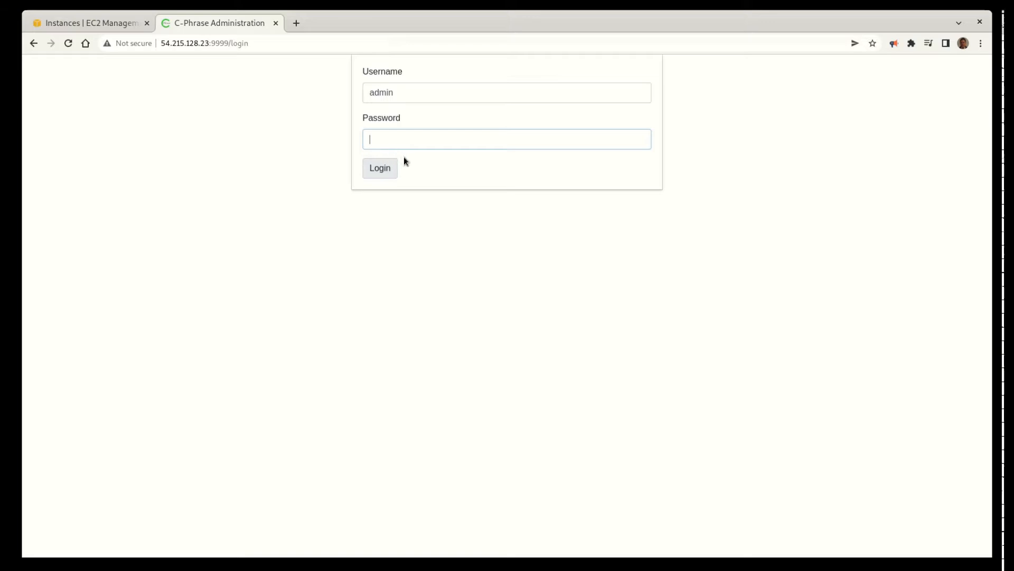
{"action": "key", "text": "ctrl+v"}
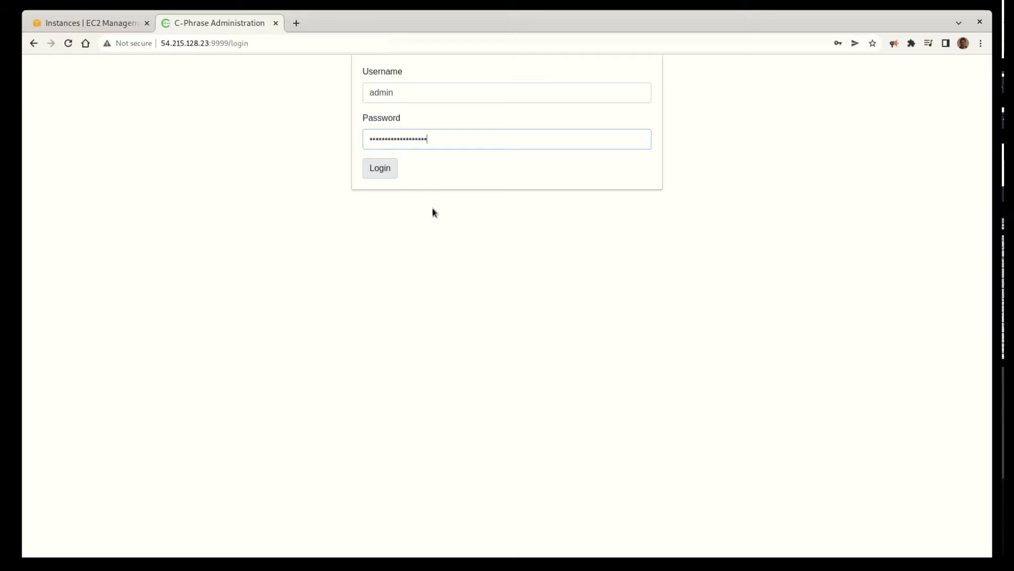
{"action": "left_click", "coordinate": [378, 170]}
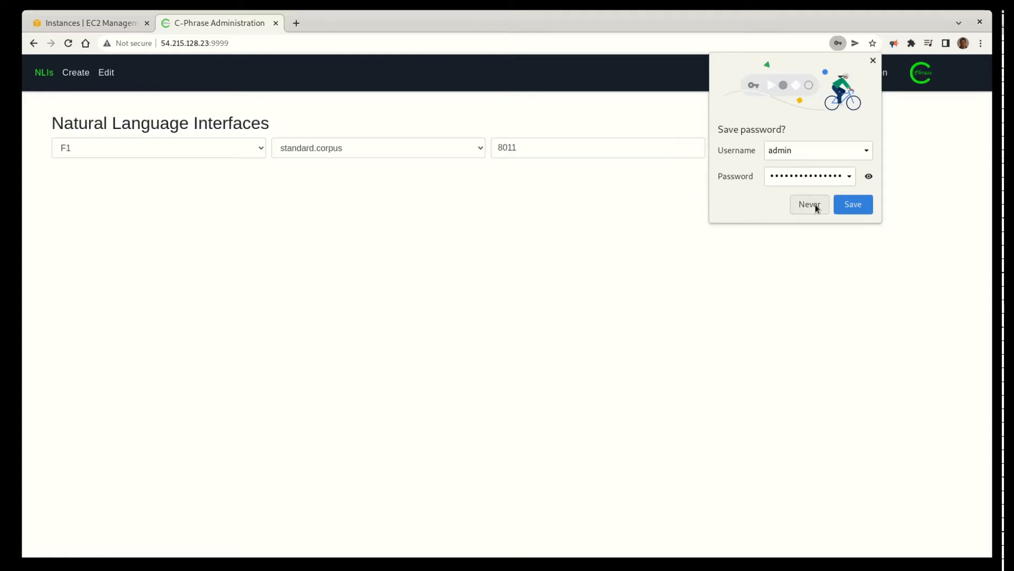
{"action": "left_click", "coordinate": [853, 205]}
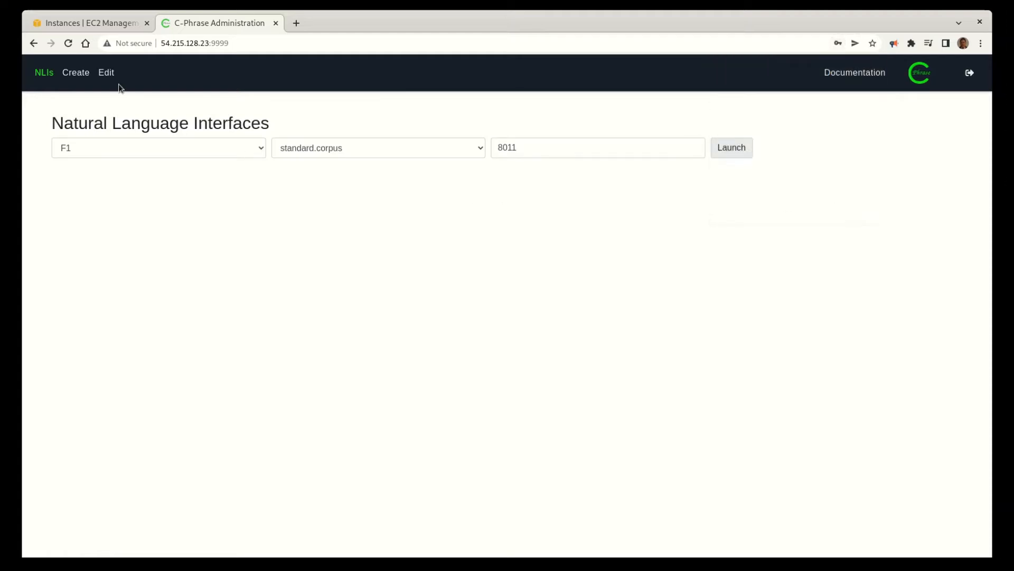
Remove the transactions configuration from the editable configurations and confirm the removal.
{"action": "left_click", "coordinate": [107, 73]}
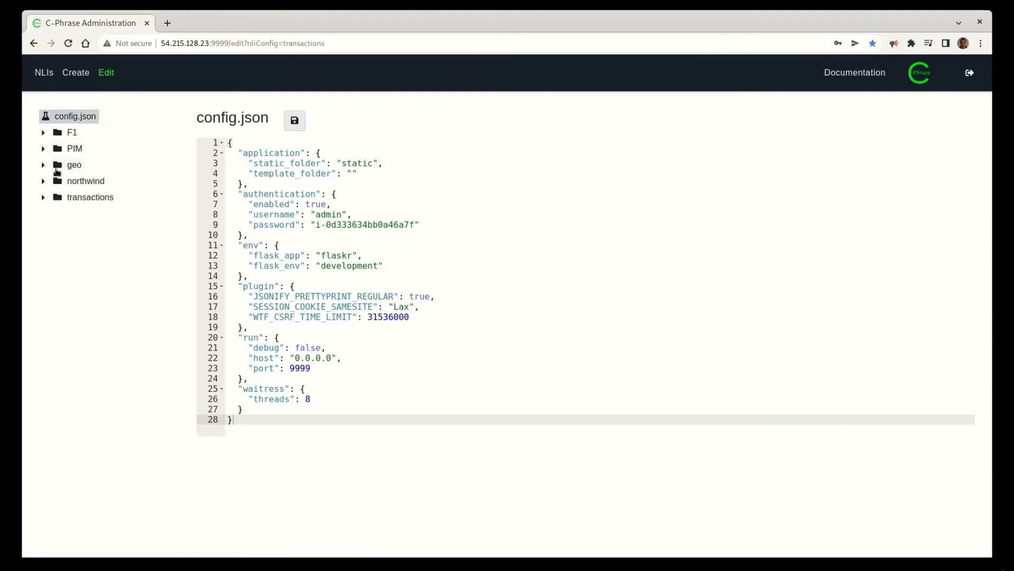
{"action": "left_click", "coordinate": [71, 199]}
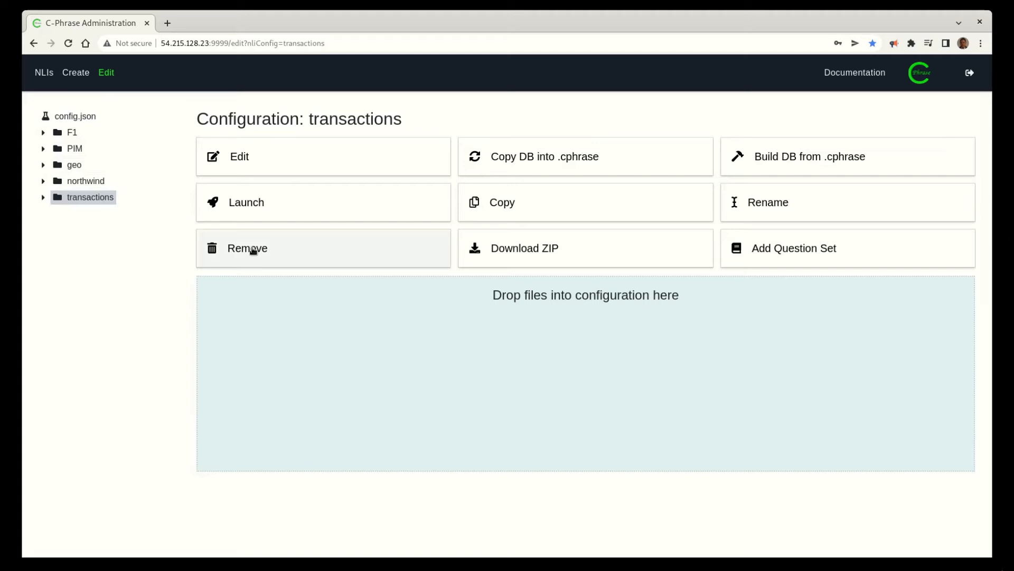
{"action": "left_click", "coordinate": [253, 249]}
{"action": "left_click", "coordinate": [413, 177]}
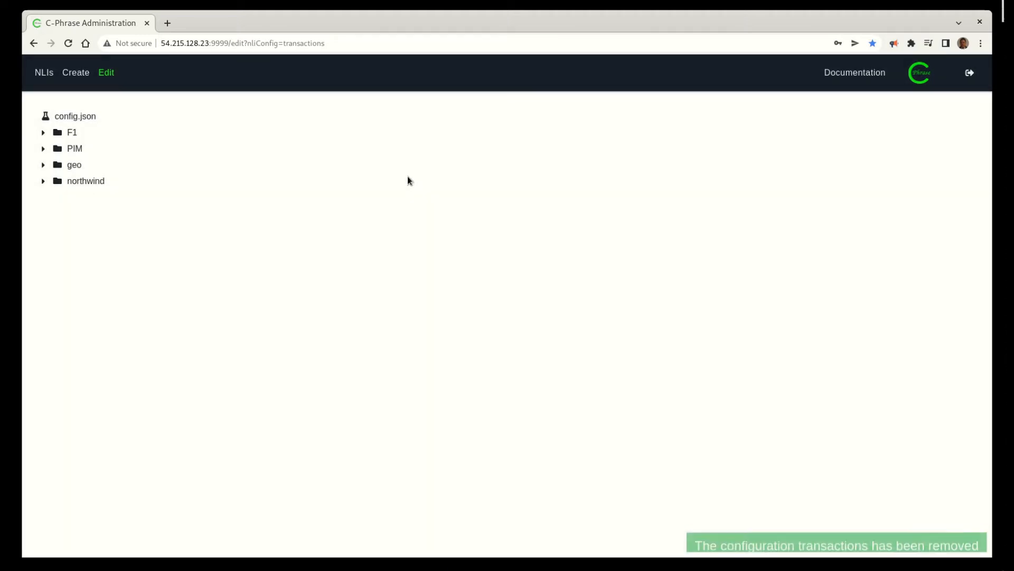
Create a stand-alone configuration named "transaction".
{"action": "left_click", "coordinate": [84, 75]}
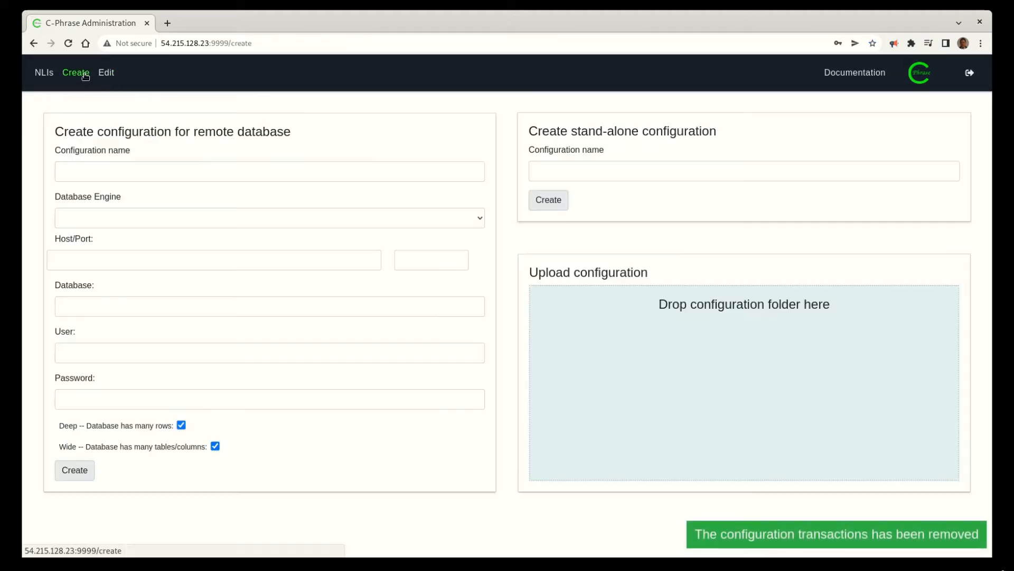
{"action": "left_click", "coordinate": [562, 170]}
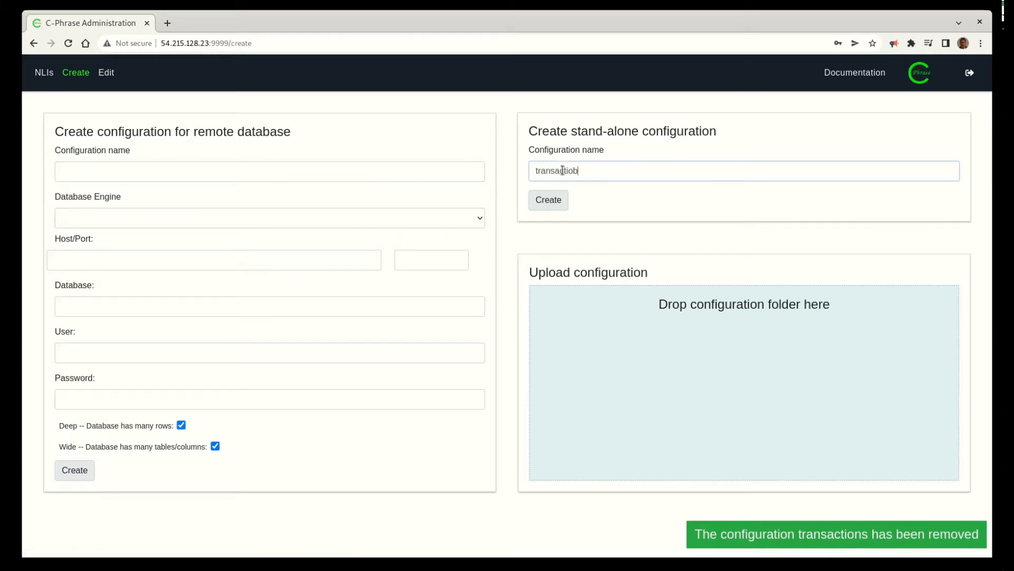
{"action": "type", "text": "transactiob"}
{"action": "key", "text": "BackSpace"}
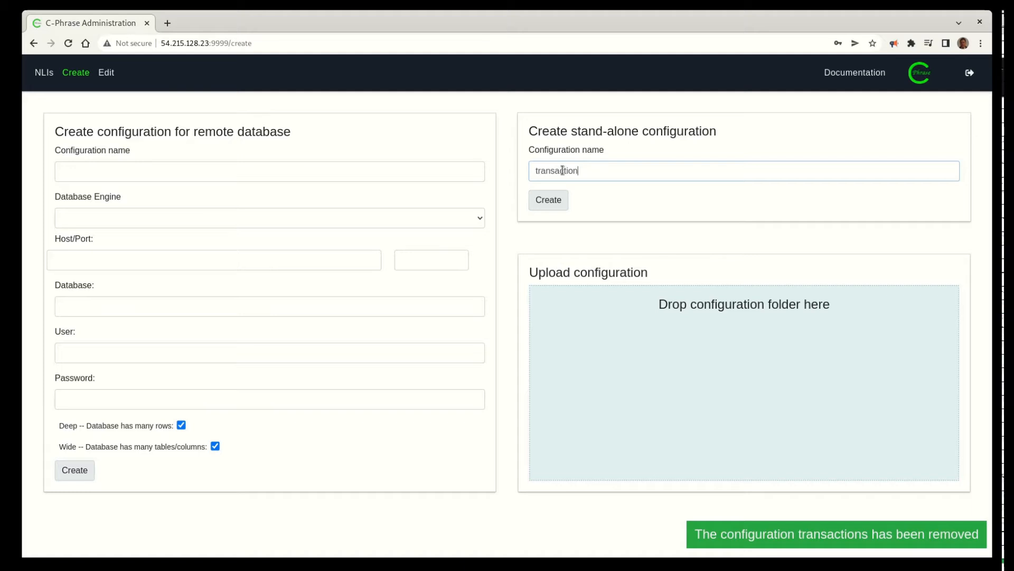
{"action": "left_click", "coordinate": [550, 199]}
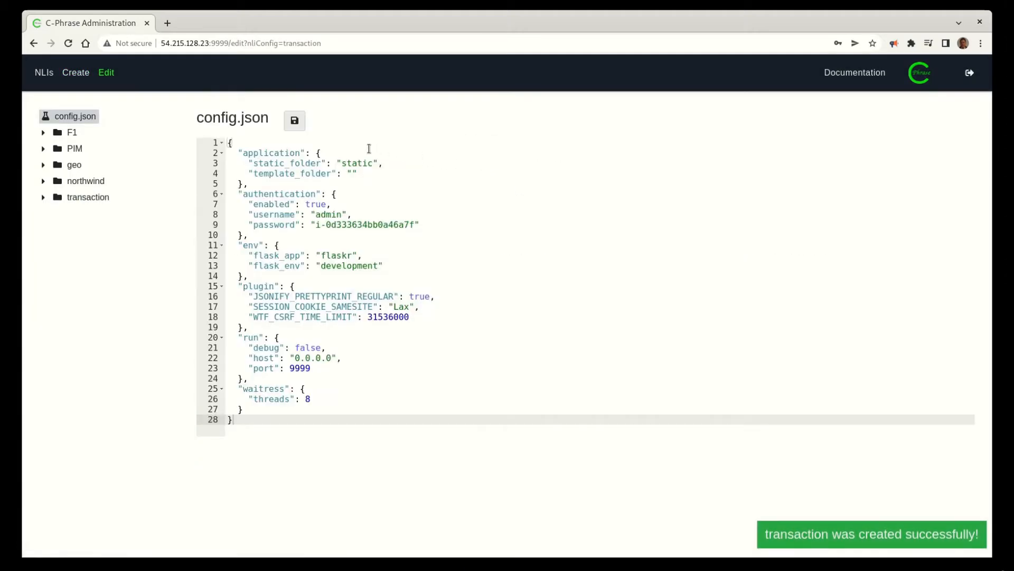
Open the transaction configuration for editing and add a table with the id "Customer".
{"action": "left_click", "coordinate": [87, 199]}
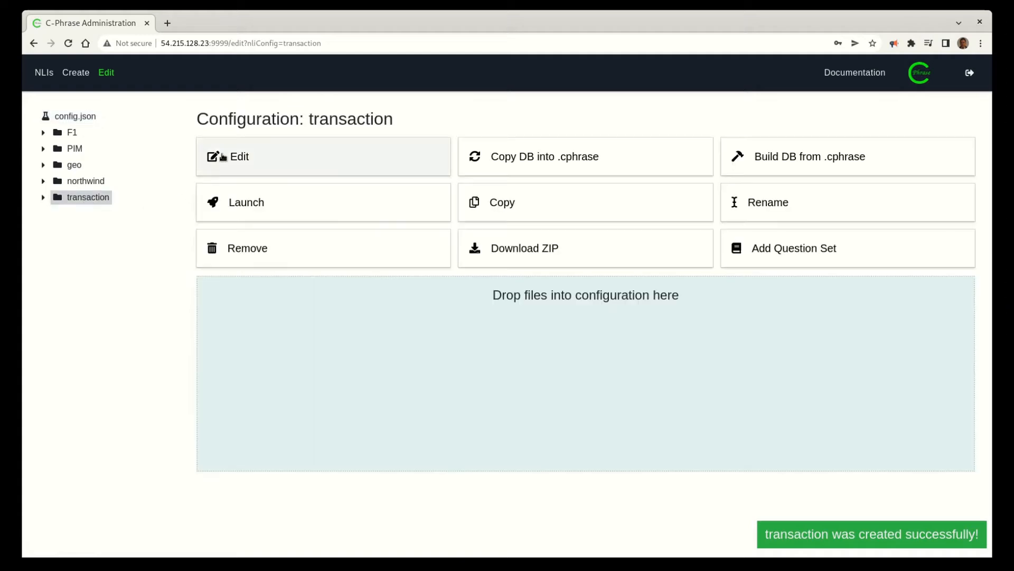
{"action": "left_click", "coordinate": [225, 155]}
{"action": "left_click", "coordinate": [356, 160]}
{"action": "left_click", "coordinate": [507, 220]}
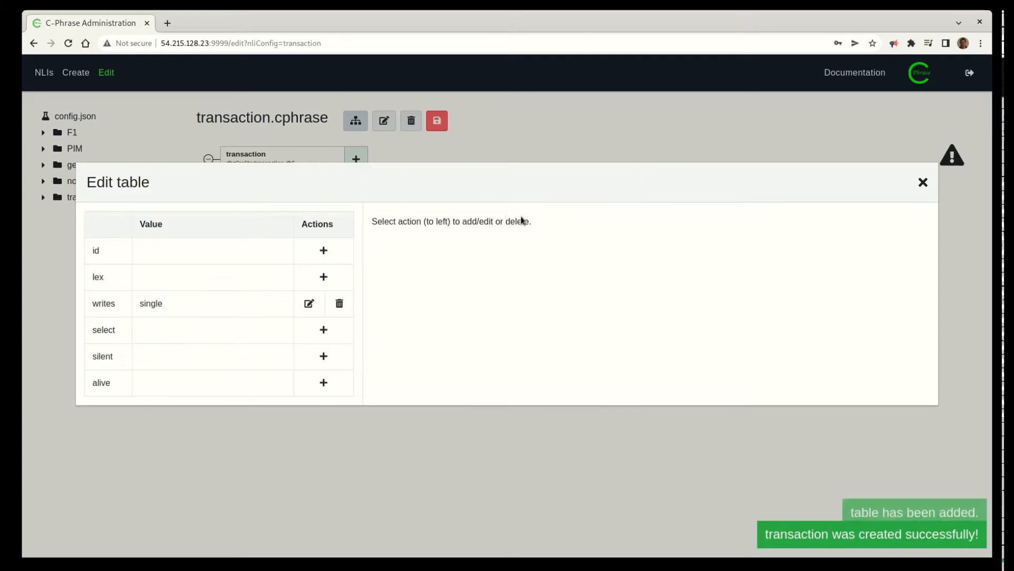
{"action": "left_click", "coordinate": [324, 252]}
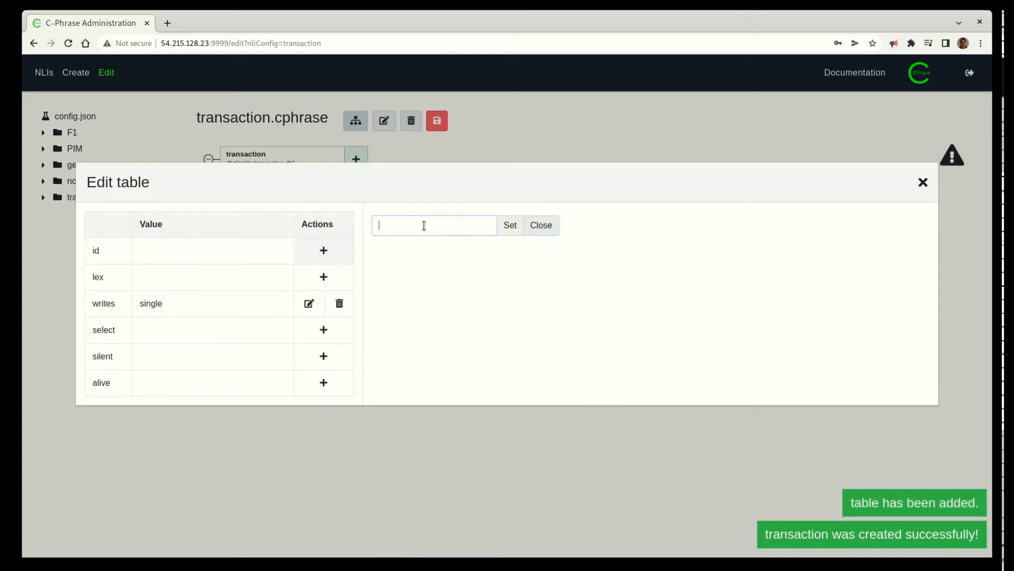
{"action": "type", "text": "Customer"}
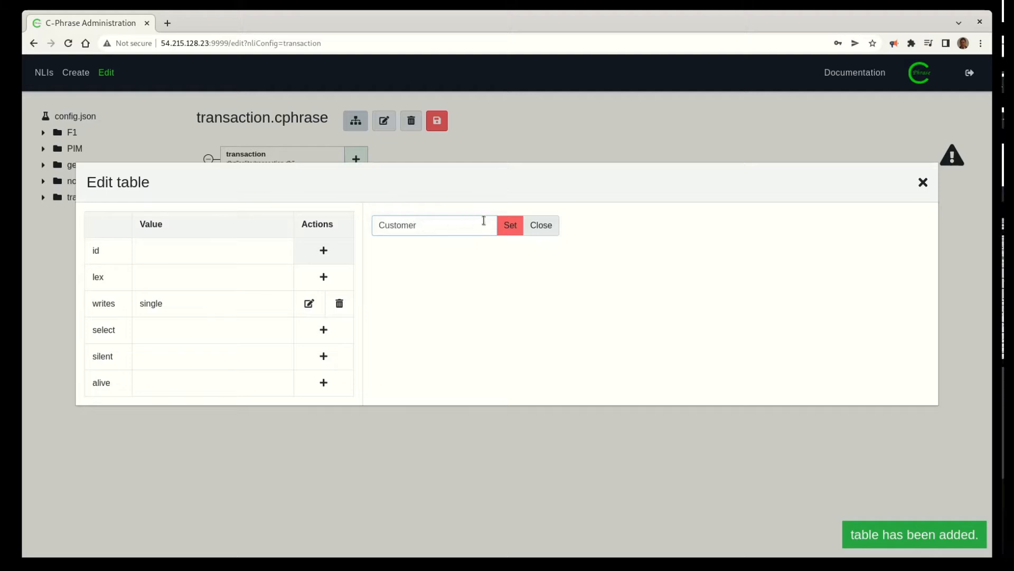
{"action": "left_click", "coordinate": [510, 225]}
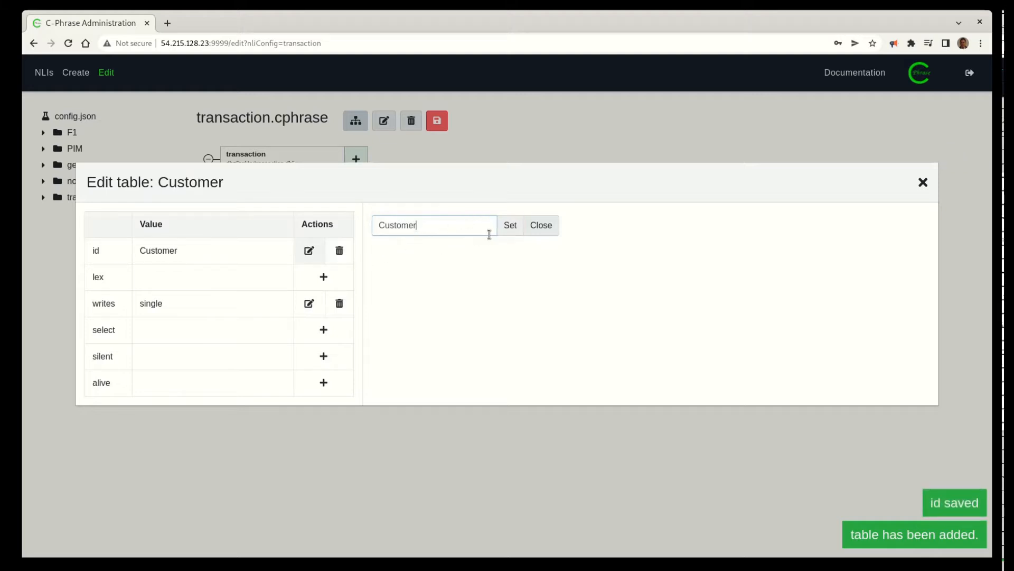
{"action": "left_click", "coordinate": [548, 229]}
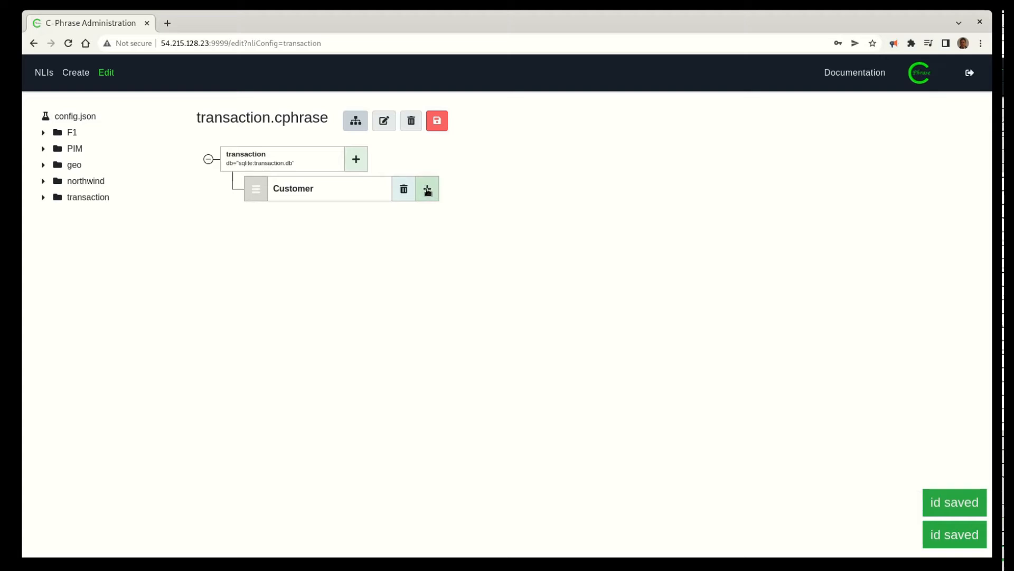
Add a column to the Customer table with the id "id" and type int.
{"action": "left_click", "coordinate": [427, 191]}
{"action": "left_click", "coordinate": [496, 219]}
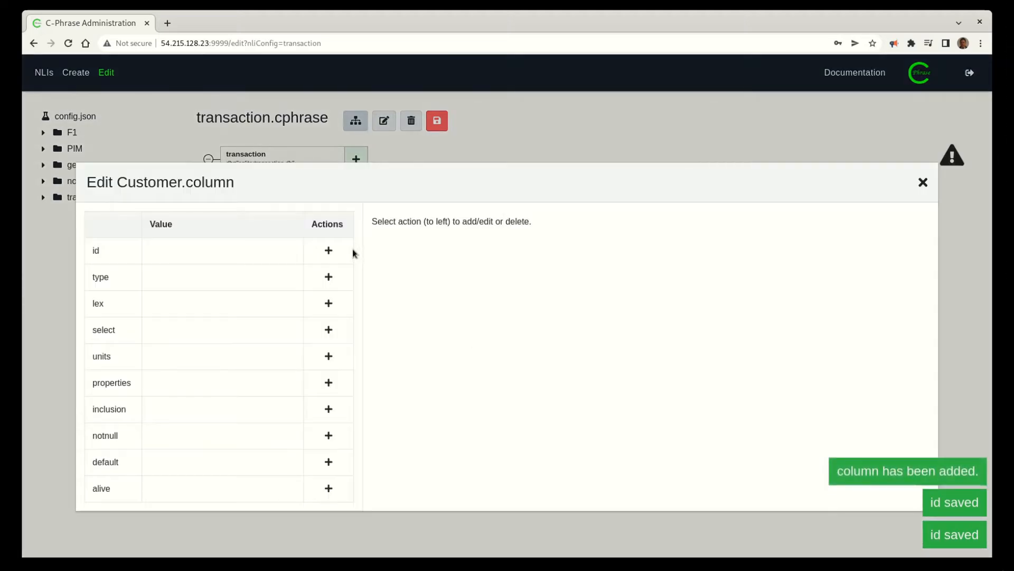
{"action": "left_click", "coordinate": [329, 251]}
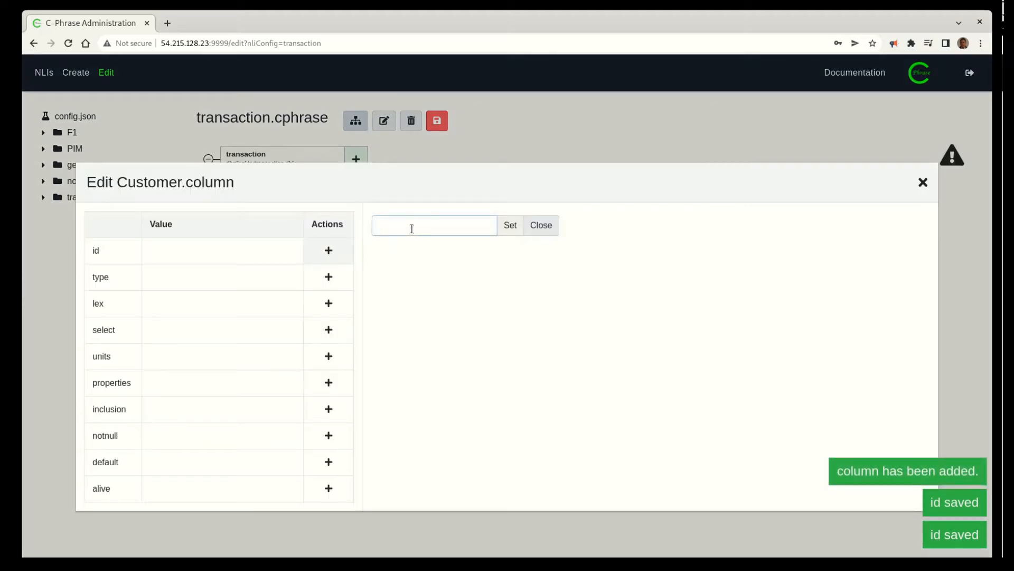
{"action": "type", "text": "id"}
{"action": "left_click", "coordinate": [510, 225]}
{"action": "left_click", "coordinate": [328, 278]}
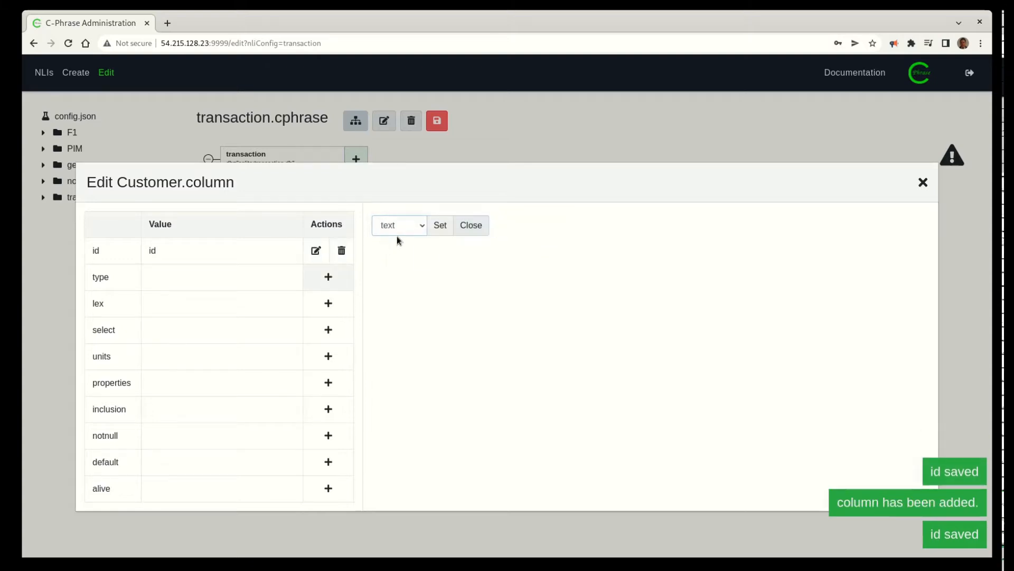
{"action": "left_click", "coordinate": [408, 226]}
{"action": "left_click", "coordinate": [408, 248]}
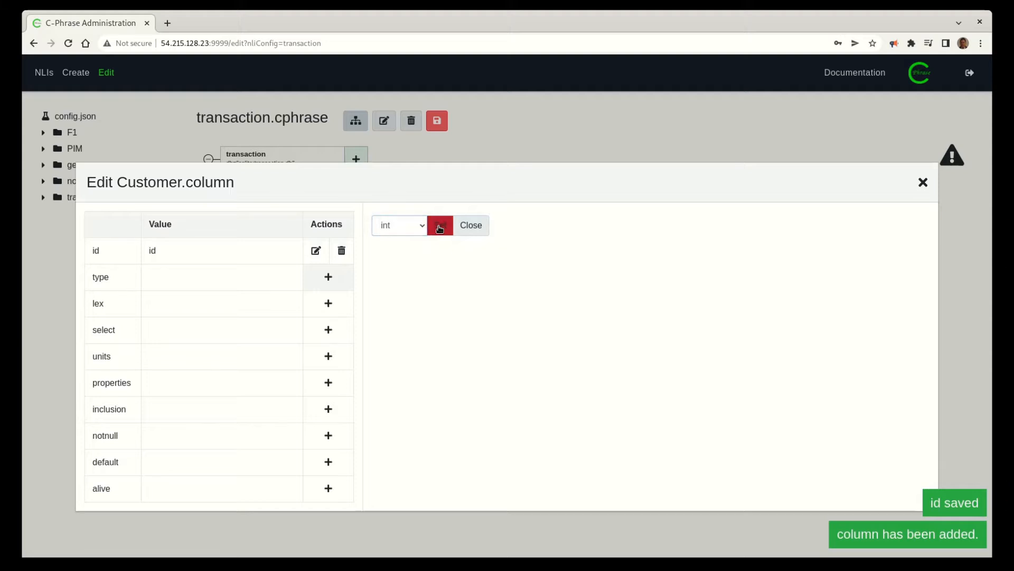
{"action": "left_click", "coordinate": [440, 225]}
{"action": "left_click", "coordinate": [480, 226]}
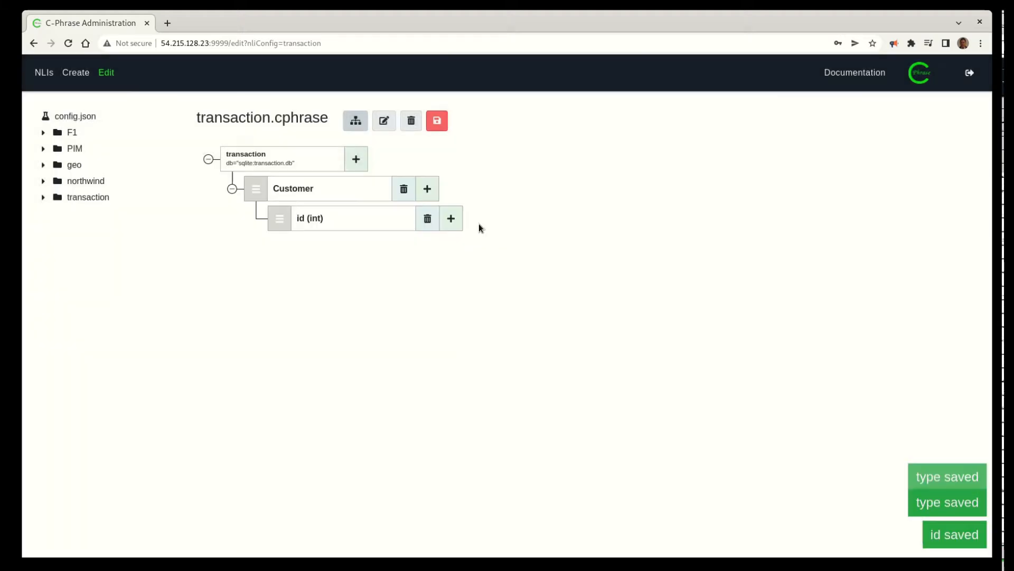
Add a primary key to the Customer table using the id column as its key.
{"action": "left_click", "coordinate": [426, 189]}
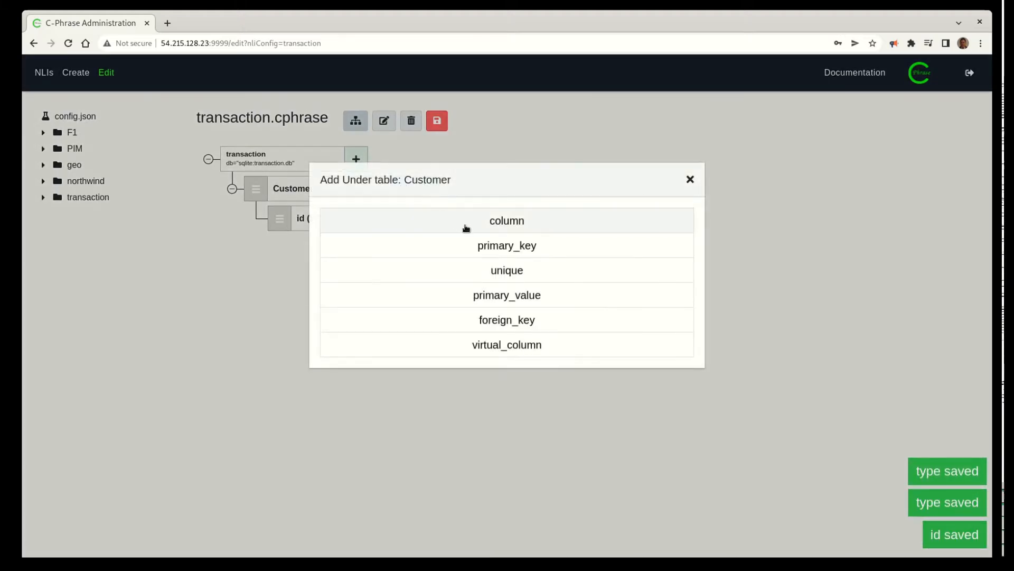
{"action": "left_click", "coordinate": [486, 248]}
{"action": "left_click", "coordinate": [320, 250]}
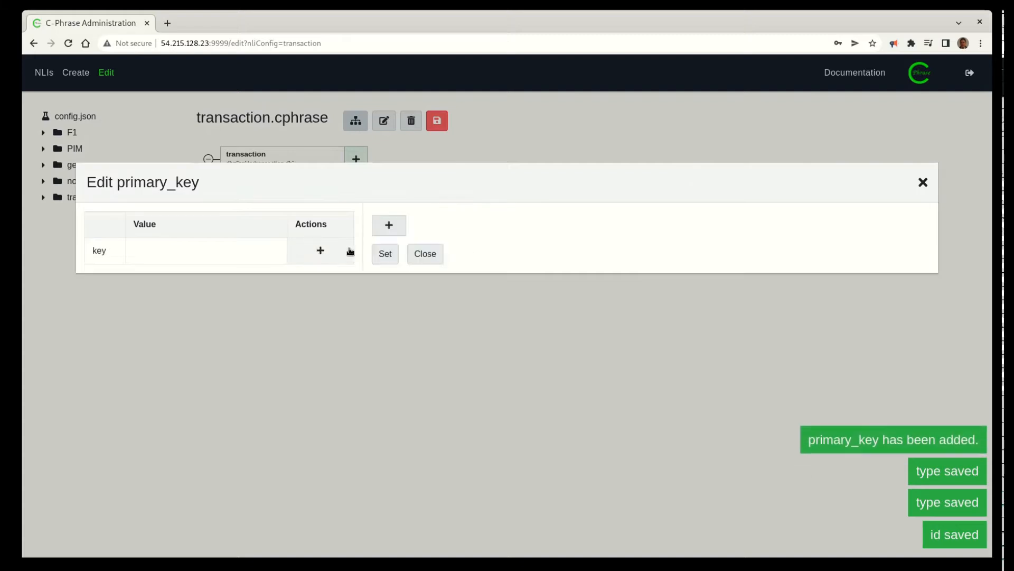
{"action": "left_click", "coordinate": [390, 226]}
{"action": "left_click", "coordinate": [384, 253]}
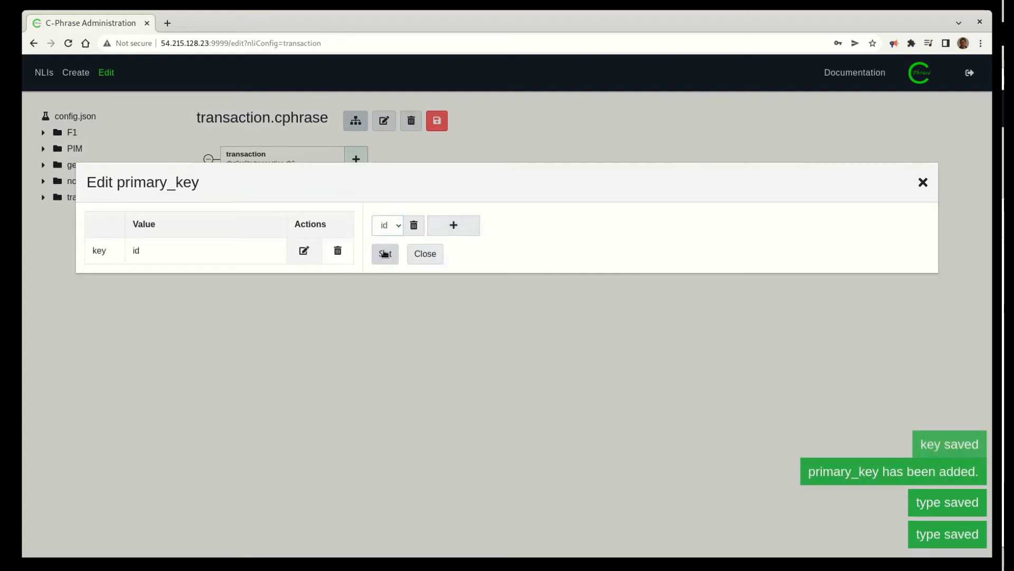
{"action": "left_click", "coordinate": [425, 254]}
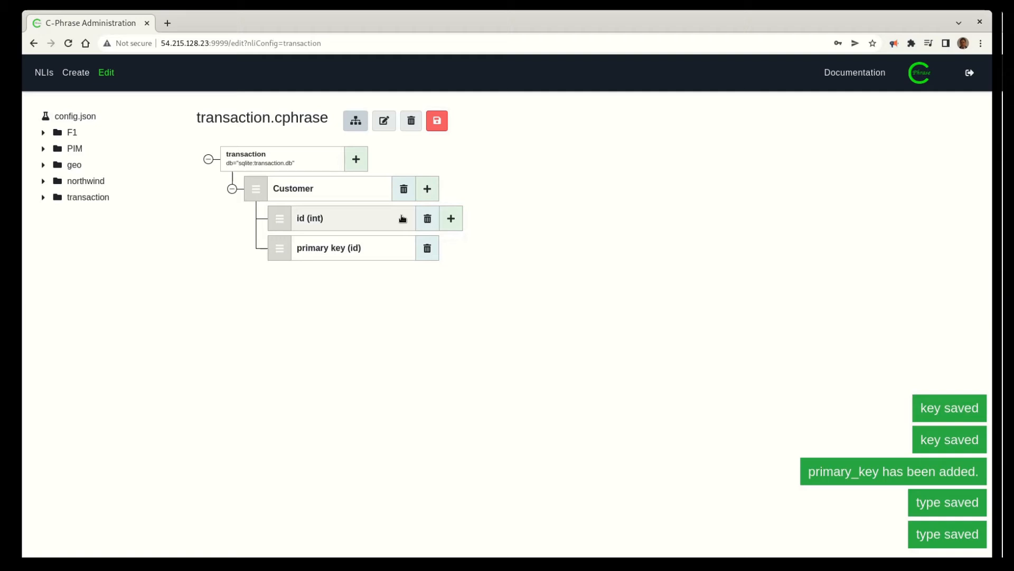
Add a column to the Customer table with the id "name" and type text.
{"action": "left_click", "coordinate": [428, 189]}
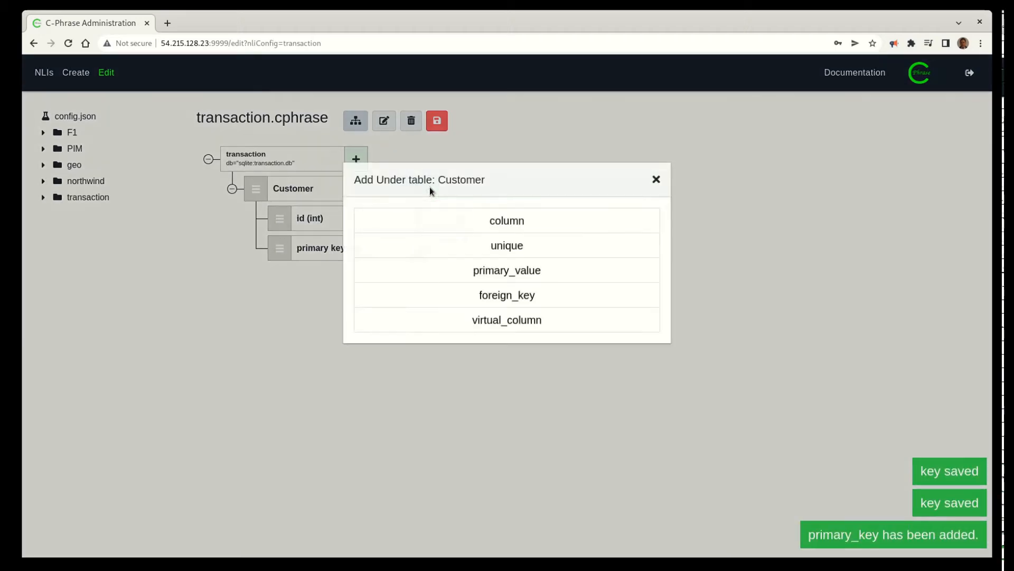
{"action": "left_click", "coordinate": [505, 221]}
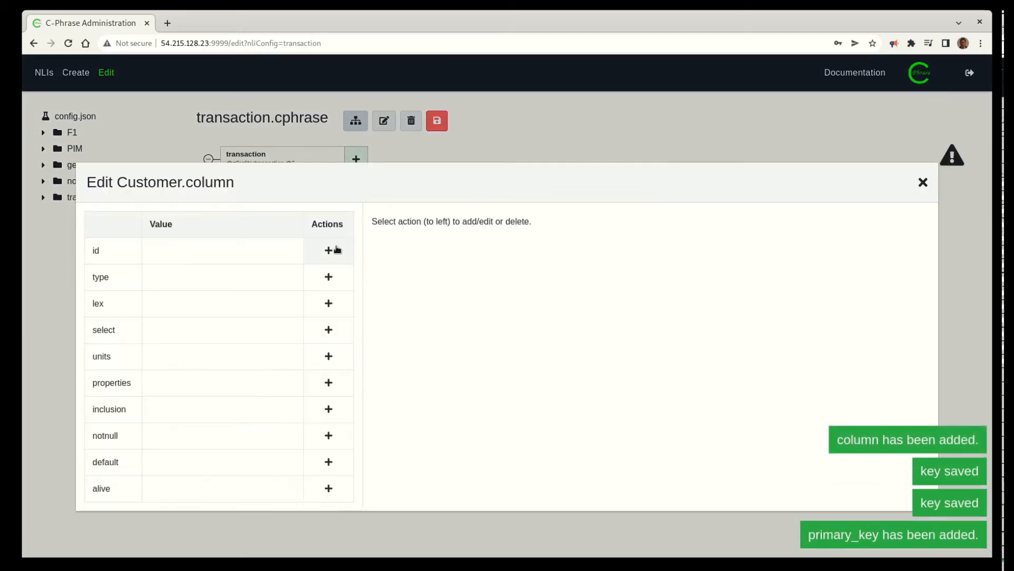
{"action": "left_click", "coordinate": [328, 251]}
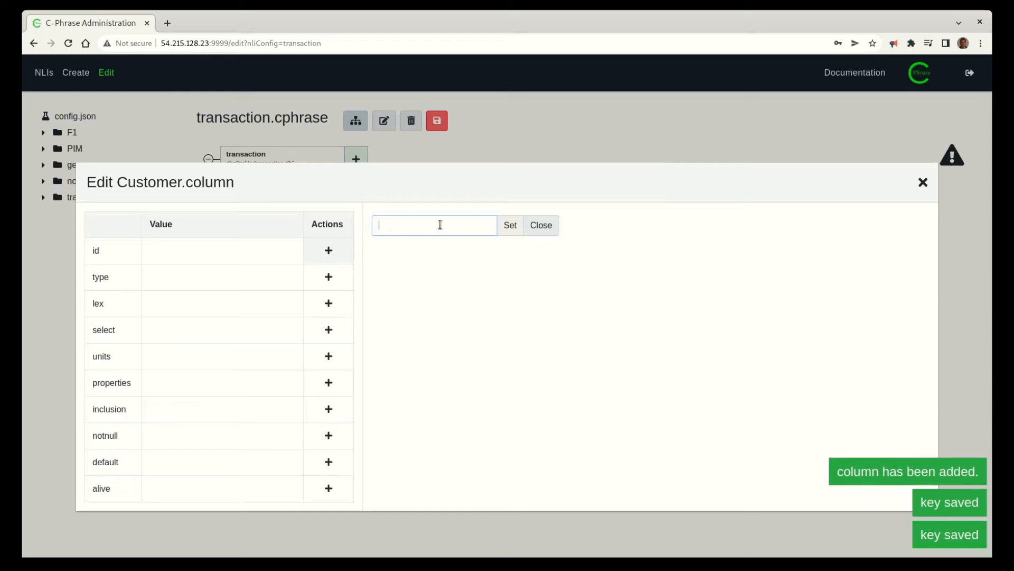
{"action": "type", "text": "name"}
{"action": "left_click", "coordinate": [501, 227]}
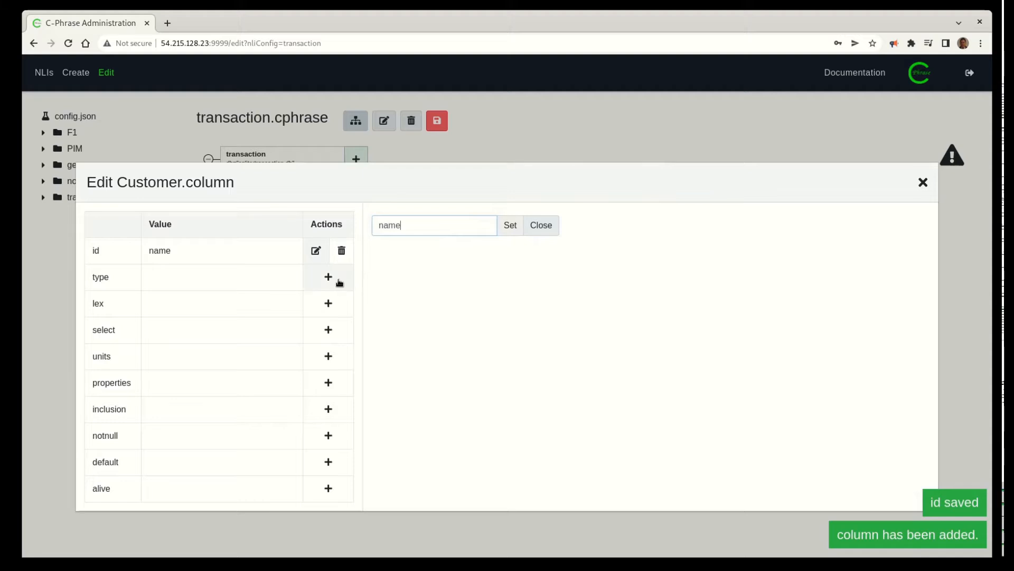
{"action": "left_click", "coordinate": [336, 278]}
{"action": "left_click", "coordinate": [438, 226]}
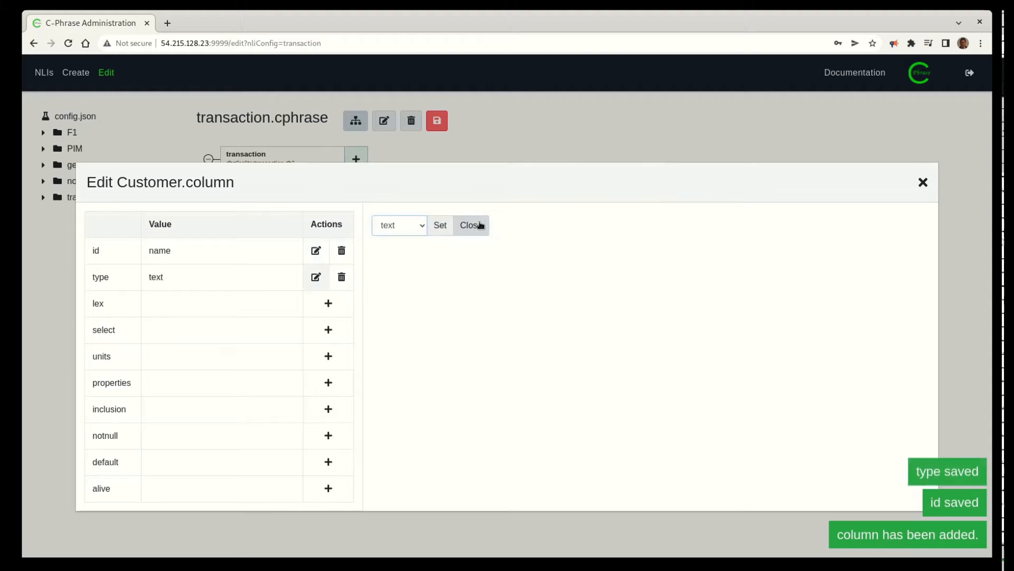
{"action": "left_click", "coordinate": [475, 226]}
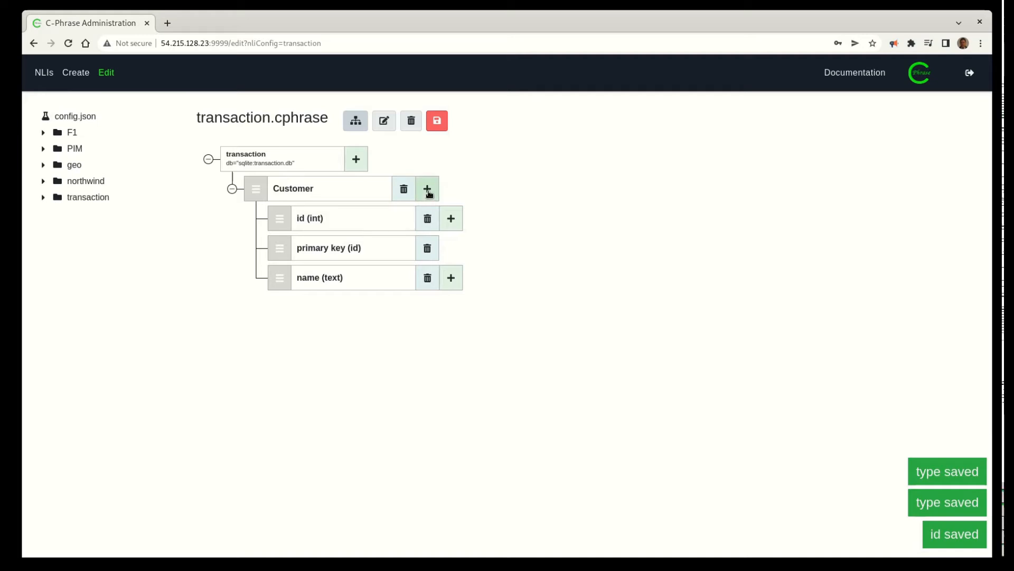
Add a text column with the id "country" to the Customer table and save transaction.cphrase.
{"action": "left_click", "coordinate": [428, 190]}
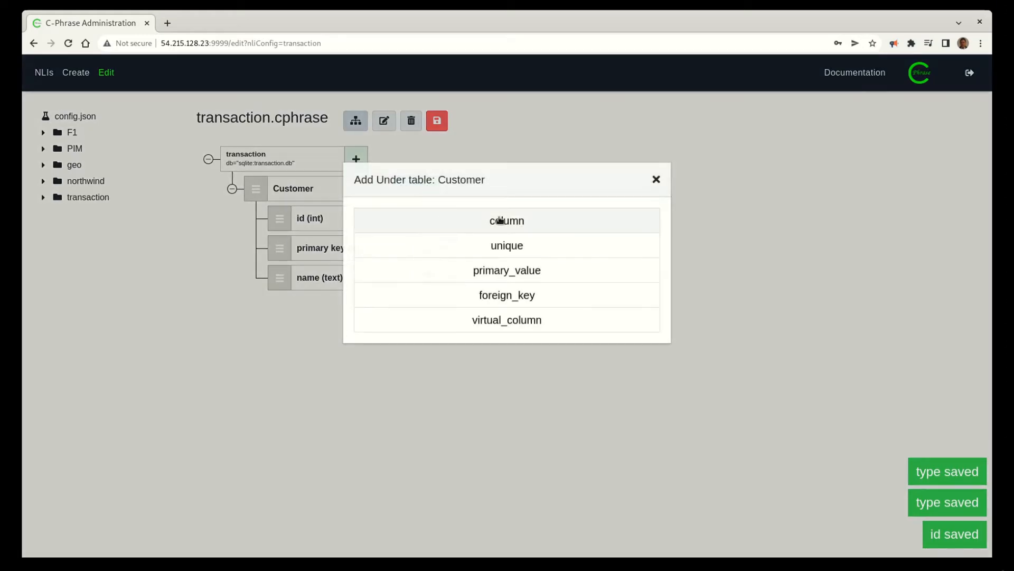
{"action": "left_click", "coordinate": [492, 219]}
{"action": "left_click", "coordinate": [327, 251]}
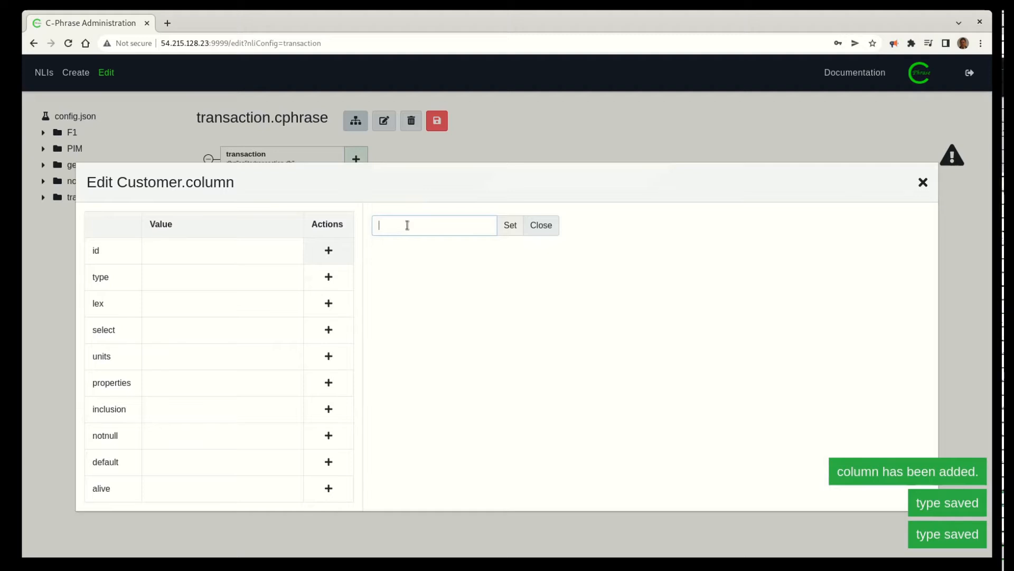
{"action": "type", "text": "country"}
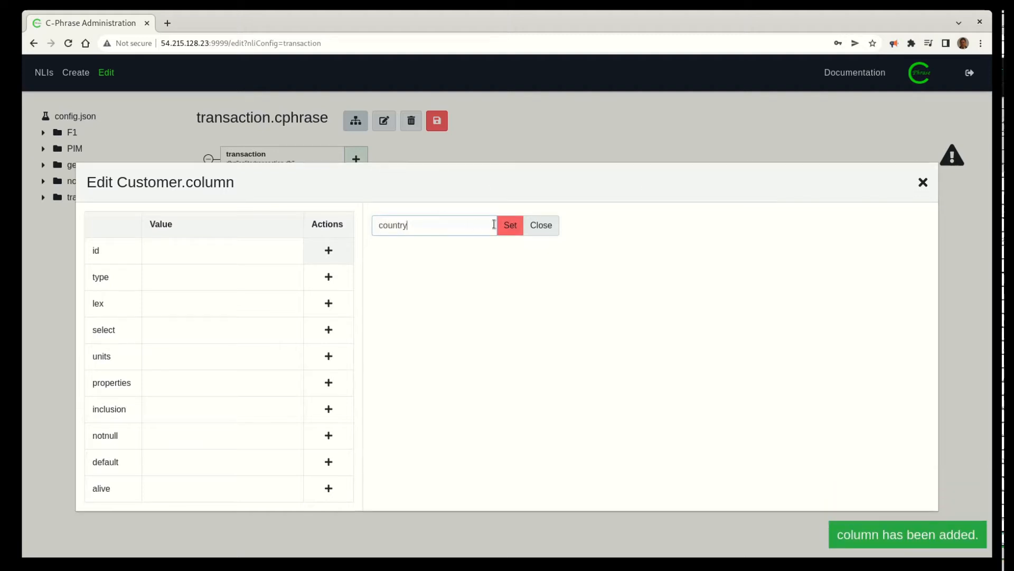
{"action": "left_click", "coordinate": [510, 225]}
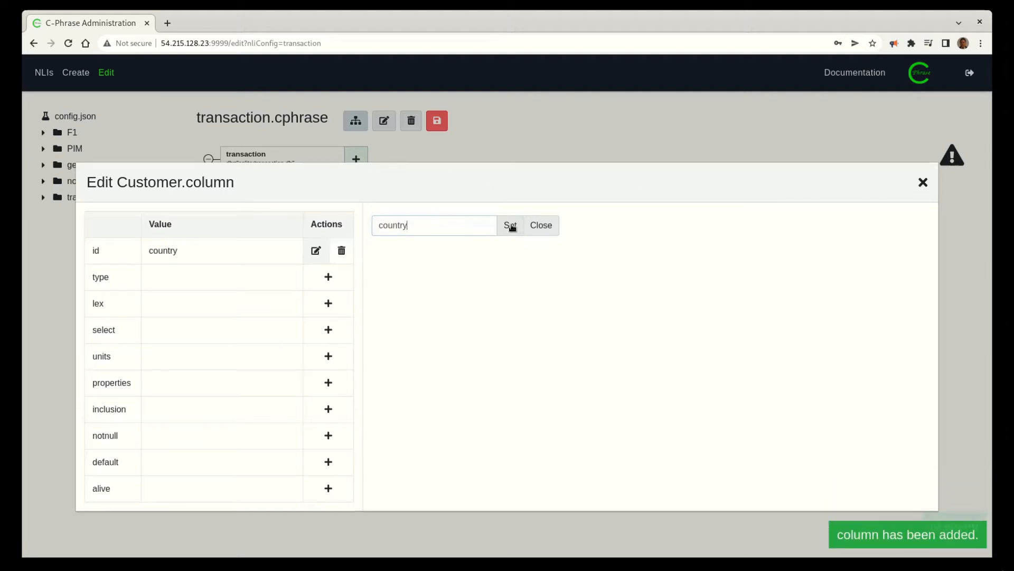
{"action": "left_click", "coordinate": [328, 277]}
{"action": "left_click", "coordinate": [443, 232]}
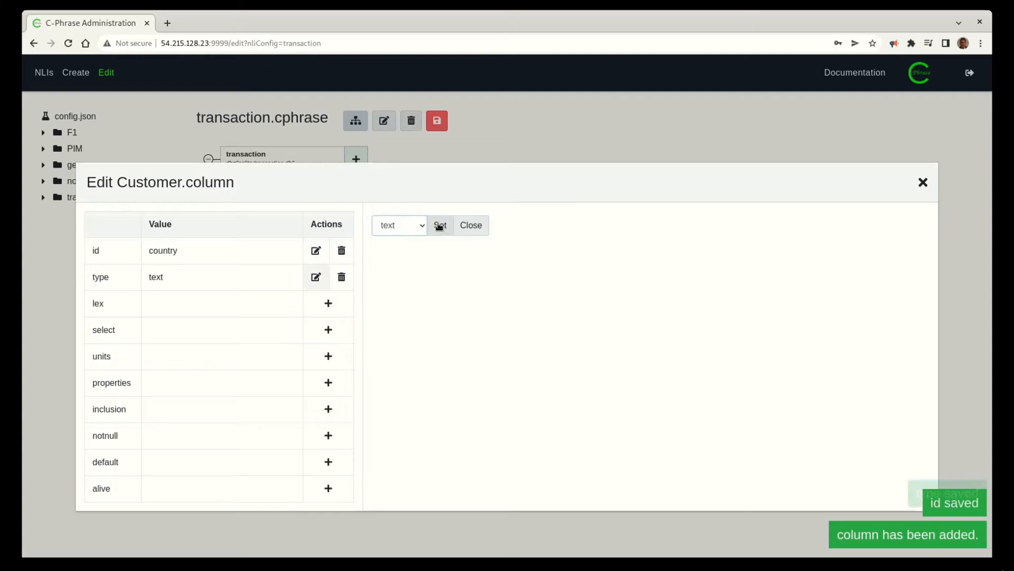
{"action": "left_click", "coordinate": [472, 224]}
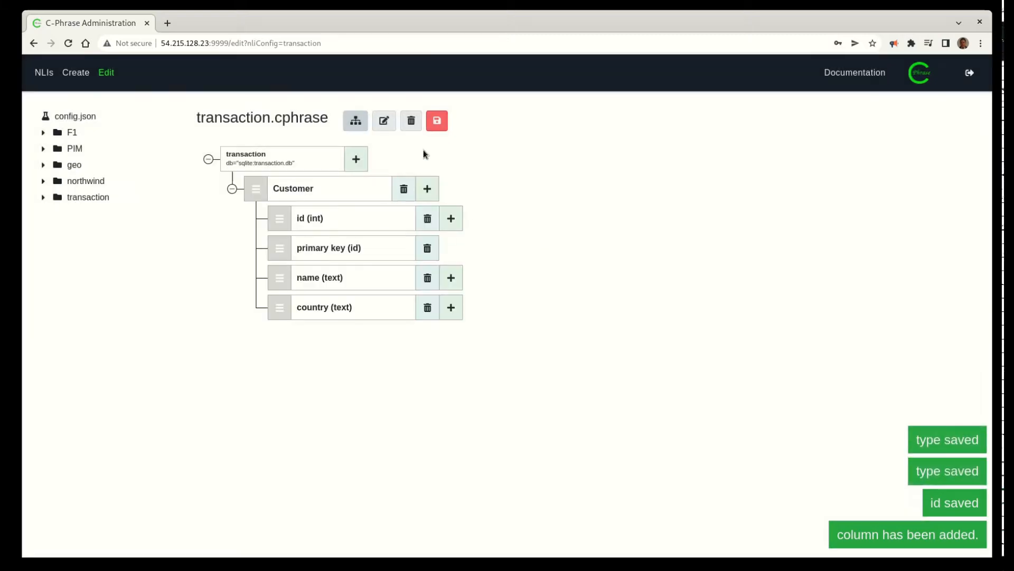
{"action": "left_click", "coordinate": [437, 121]}
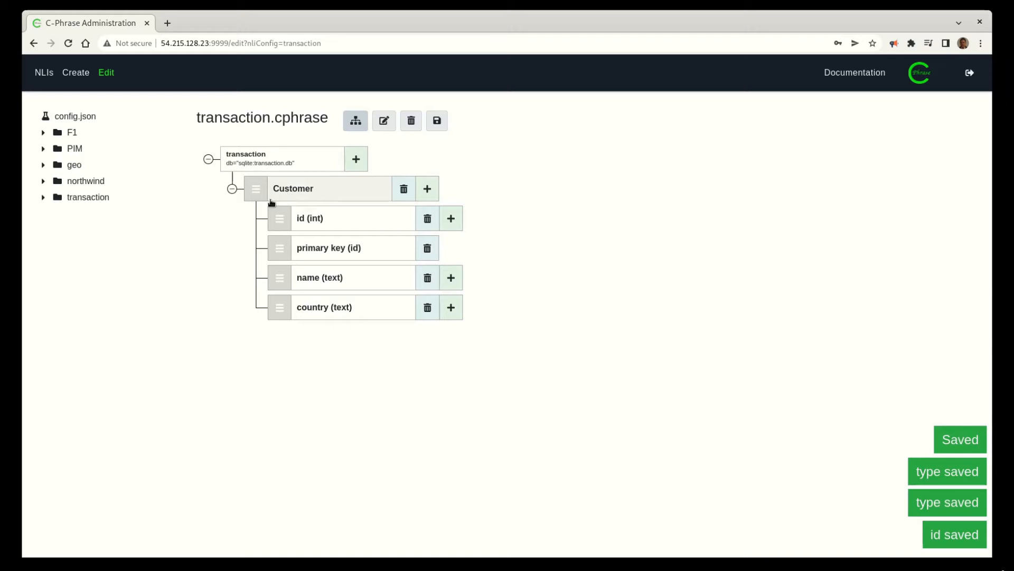
In the XML source of transaction.cphrase, duplicate the Customer table block below the original, with a blank line between them.
{"action": "left_click", "coordinate": [381, 123]}
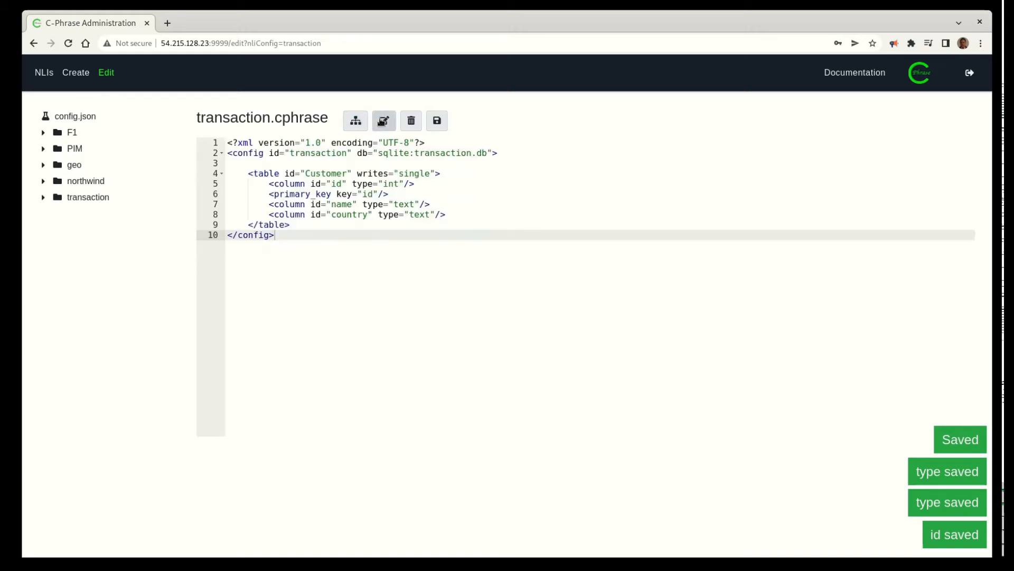
{"action": "left_click_drag", "start_coordinate": [252, 171], "coordinate": [358, 224]}
{"action": "key", "text": "ctrl+c"}
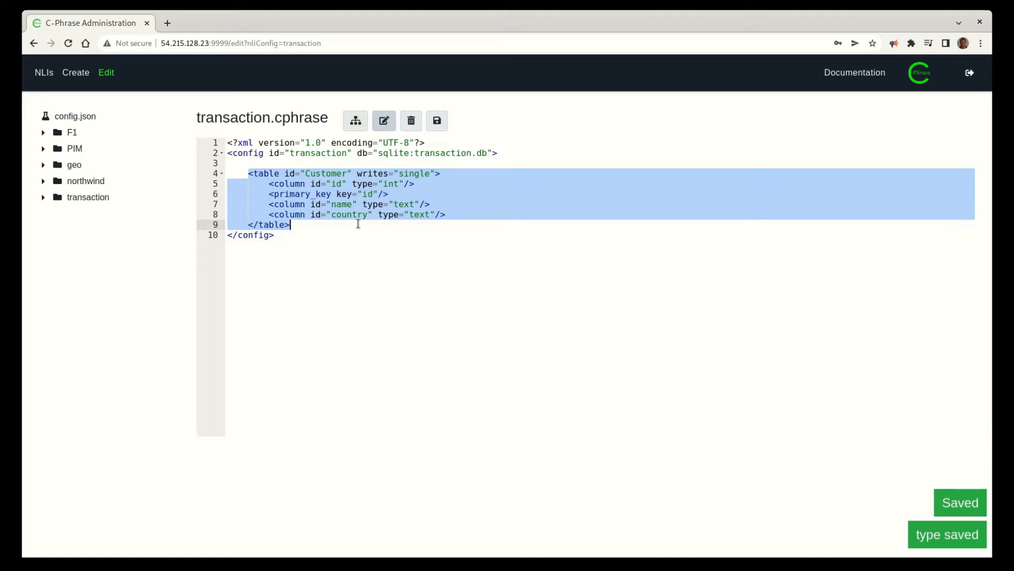
{"action": "left_click", "coordinate": [342, 230]}
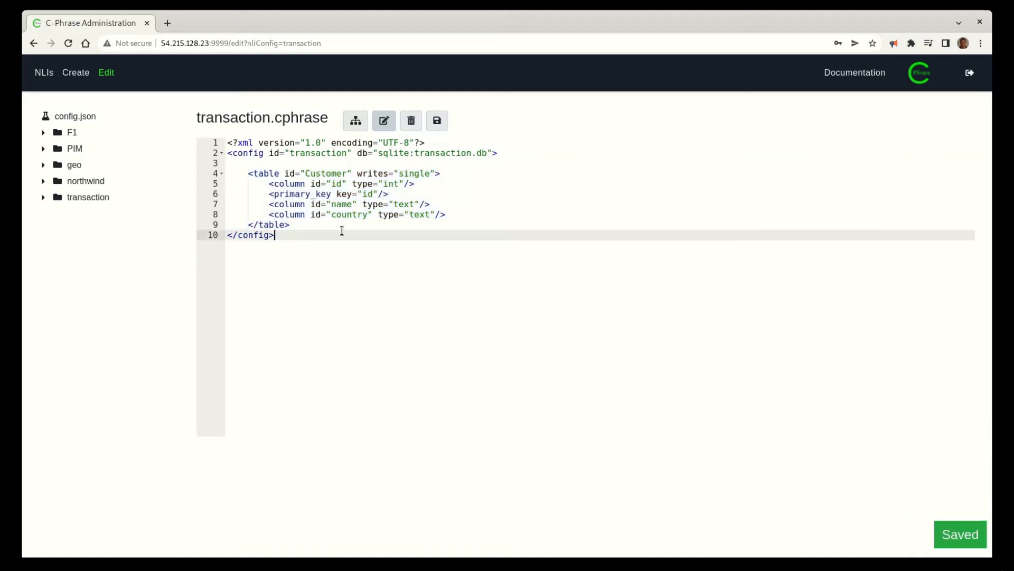
{"action": "left_click", "coordinate": [349, 227]}
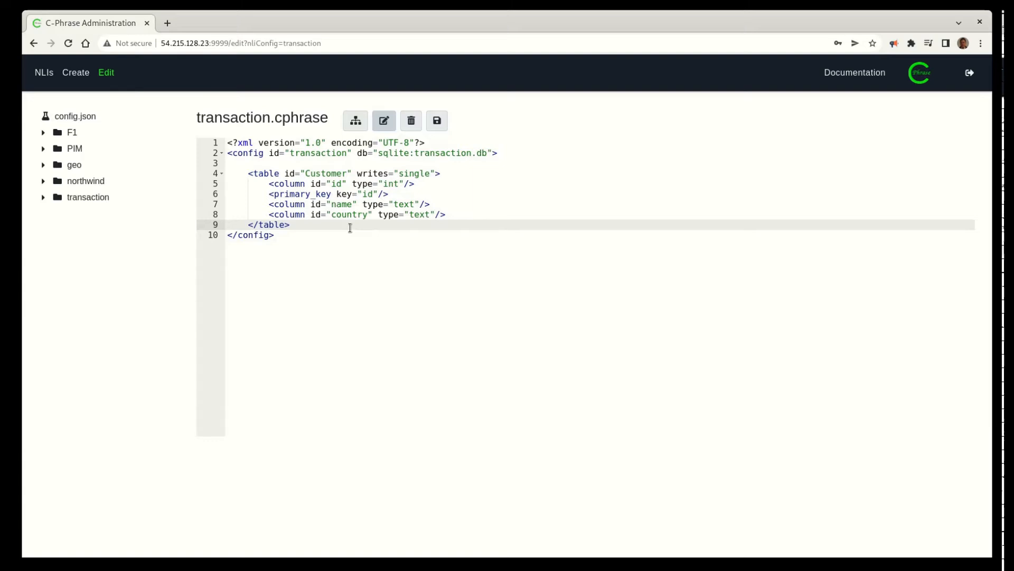
{"action": "key", "text": "Return"}
{"action": "key", "text": "ctrl+v"}
{"action": "key", "text": "Up"}
{"action": "key", "text": "Up"}
{"action": "key", "text": "Up"}
{"action": "key", "text": "Up"}
{"action": "key", "text": "Up"}
{"action": "key", "text": "Up"}
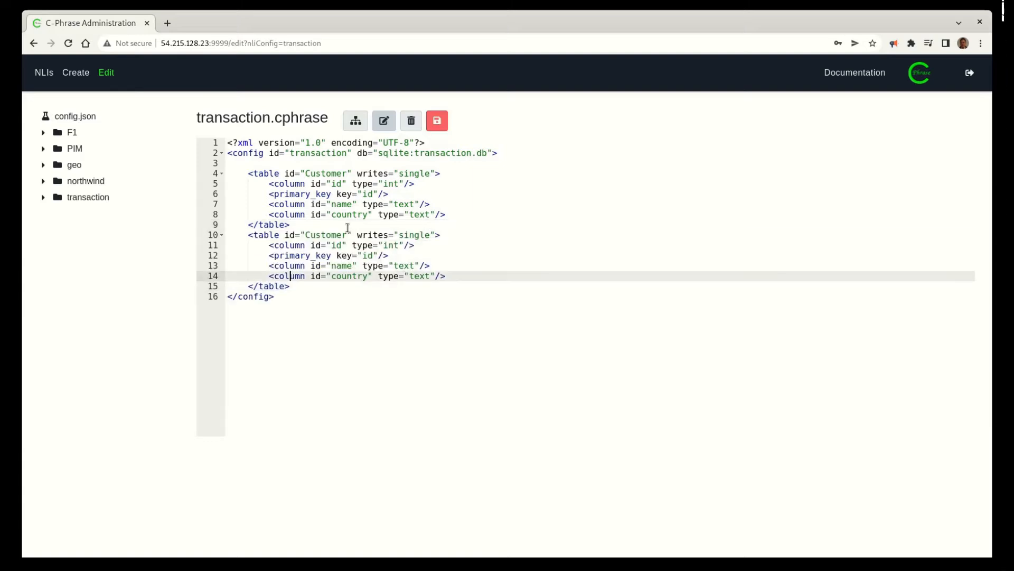
{"action": "key", "text": "Return"}
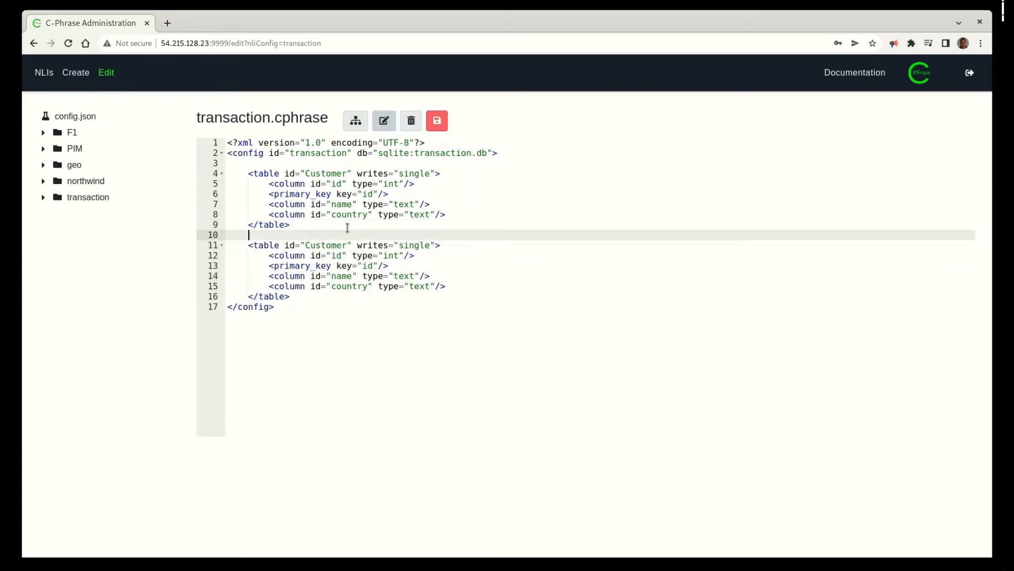
In the XML source, rename the duplicated second Customer table to "Item".
{"action": "key", "text": "Down"}
{"action": "key", "text": "Down"}
{"action": "key", "text": "Down"}
{"action": "key", "text": "Down"}
{"action": "key", "text": "Down"}
{"action": "key", "text": "Down"}
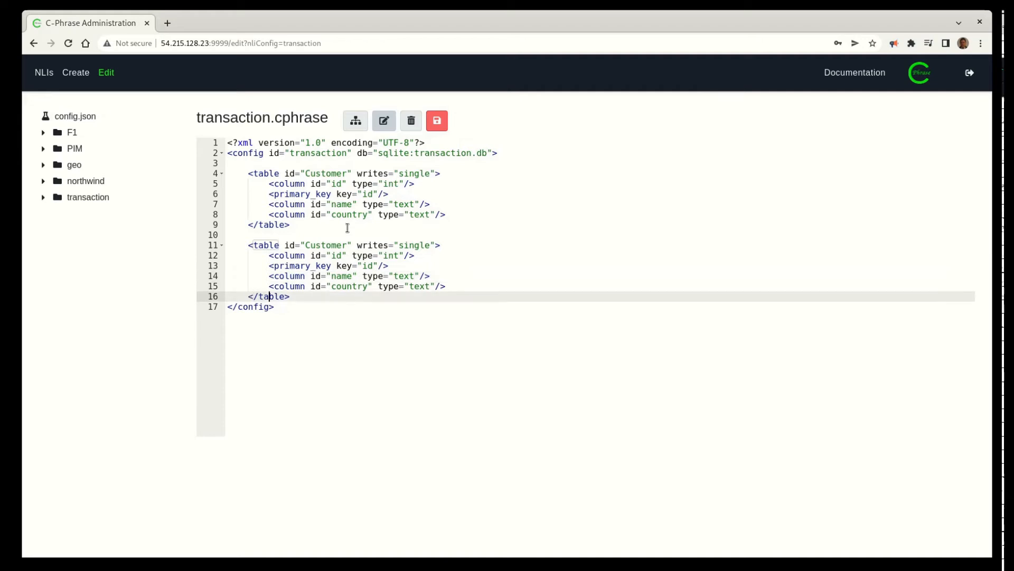
{"action": "double_click", "coordinate": [321, 239]}
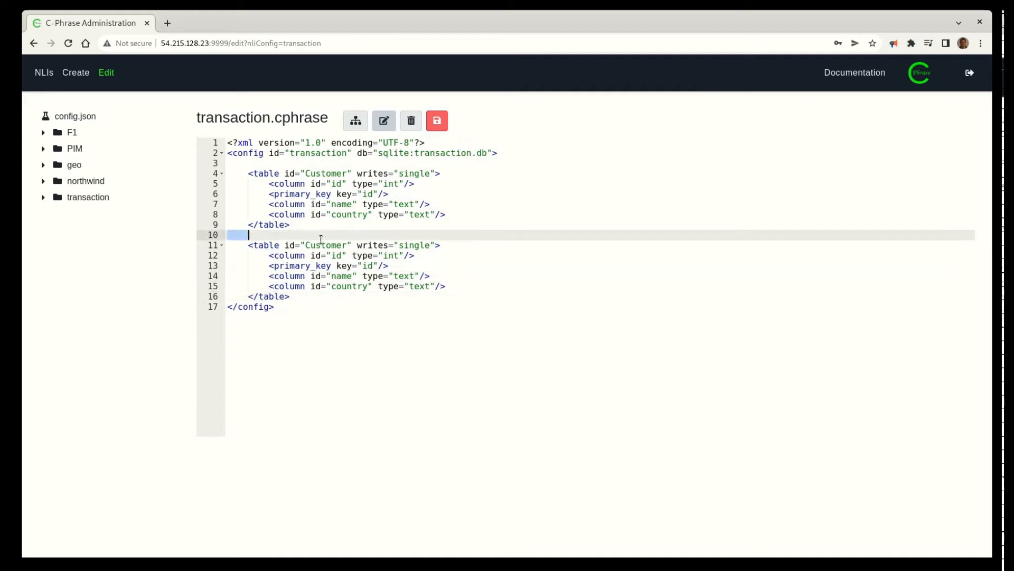
{"action": "double_click", "coordinate": [314, 246]}
{"action": "type", "text": "Item"}
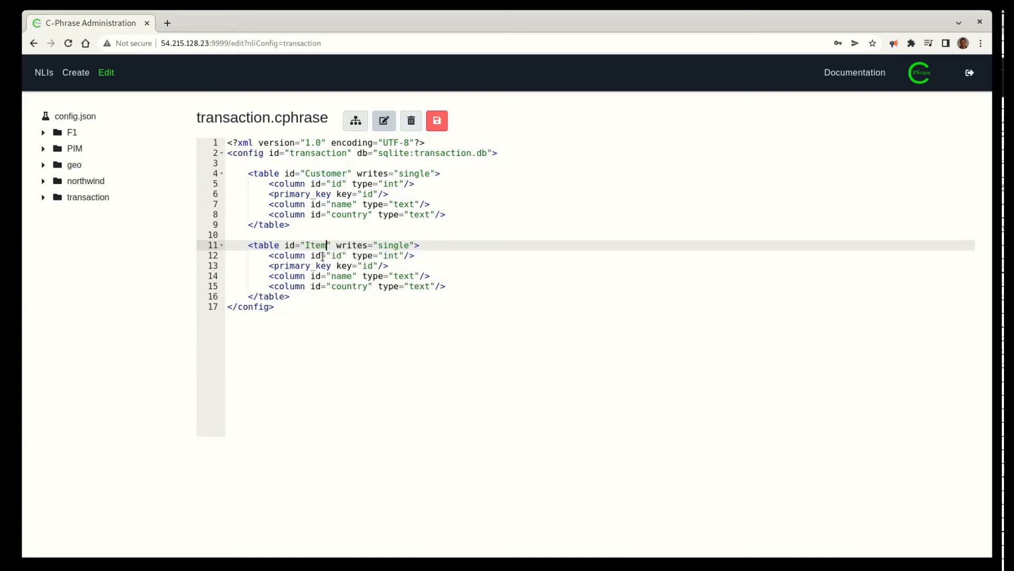
Change the Item table's country column id to "type" and save transaction.cphrase.
{"action": "double_click", "coordinate": [343, 287]}
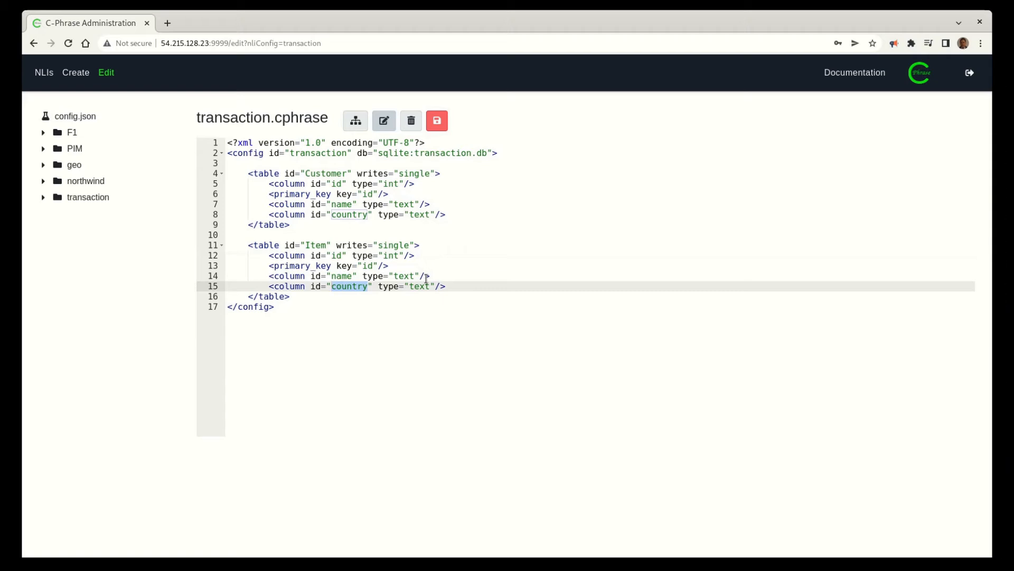
{"action": "type", "text": "type"}
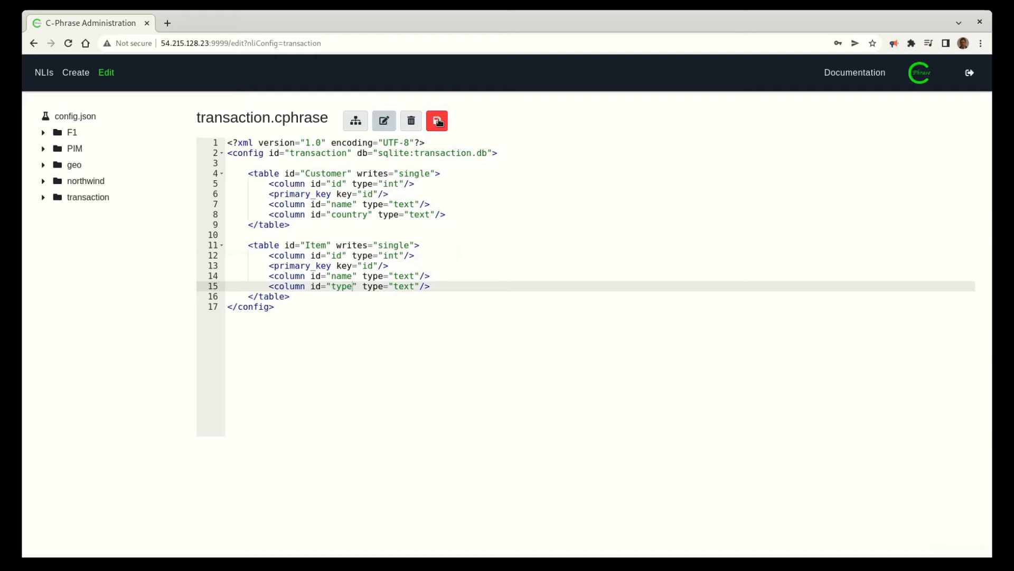
{"action": "left_click", "coordinate": [438, 122]}
In the tree view, add a third table under the transaction configuration with the id "Purchase".
{"action": "left_click", "coordinate": [356, 122]}
{"action": "left_click", "coordinate": [346, 167]}
{"action": "left_click", "coordinate": [502, 220]}
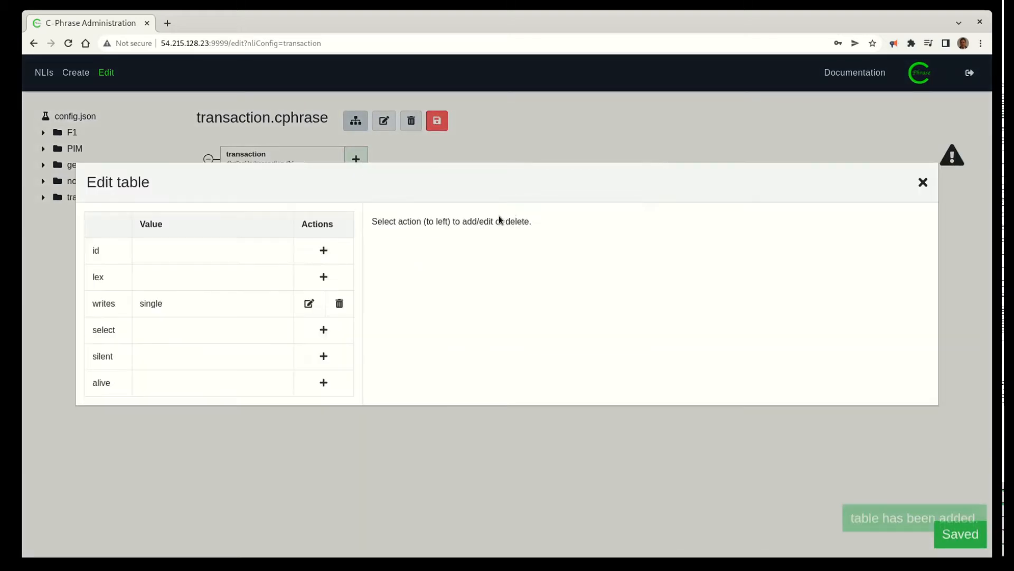
{"action": "left_click", "coordinate": [324, 250]}
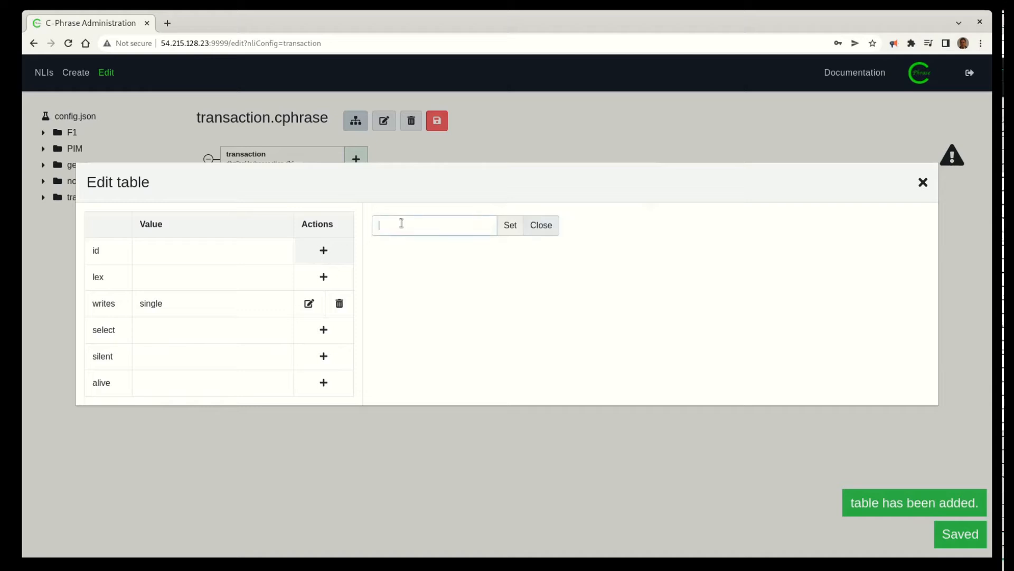
{"action": "type", "text": "Purchase"}
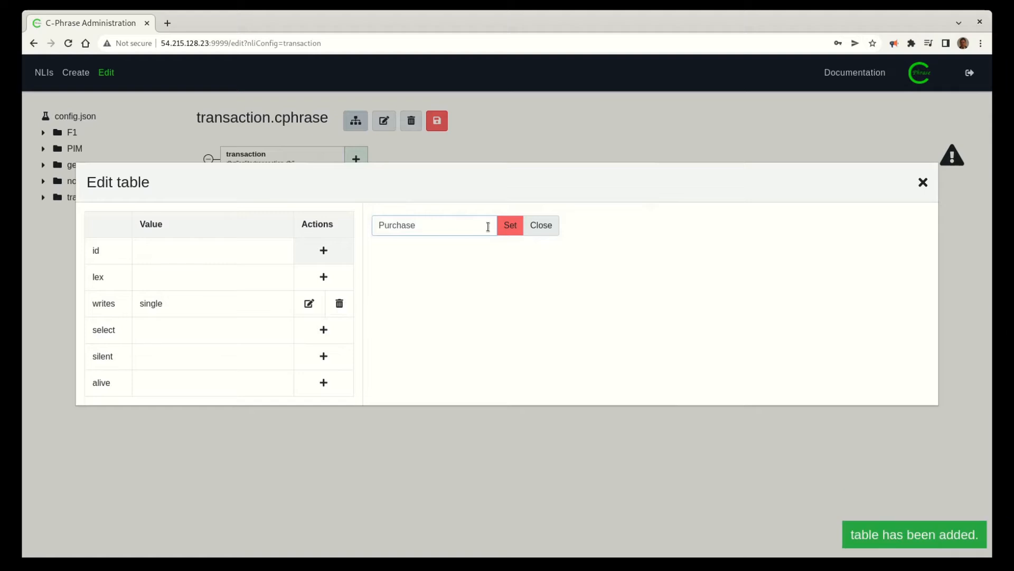
{"action": "left_click", "coordinate": [510, 226]}
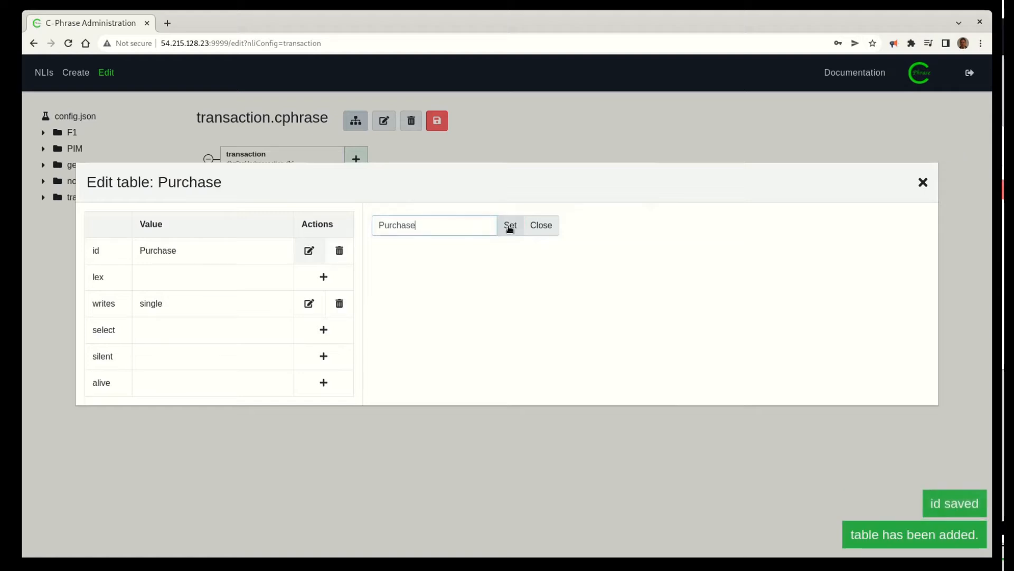
{"action": "left_click", "coordinate": [540, 225]}
Add a column to the Purchase table with the id "customer" and type int.
{"action": "left_click", "coordinate": [434, 252]}
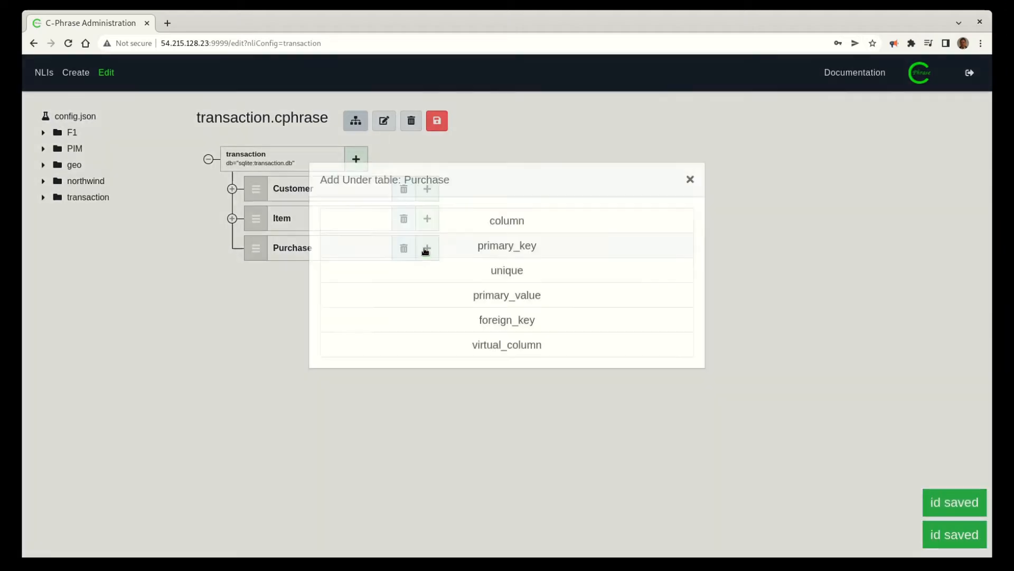
{"action": "left_click", "coordinate": [485, 218]}
{"action": "left_click", "coordinate": [329, 251]}
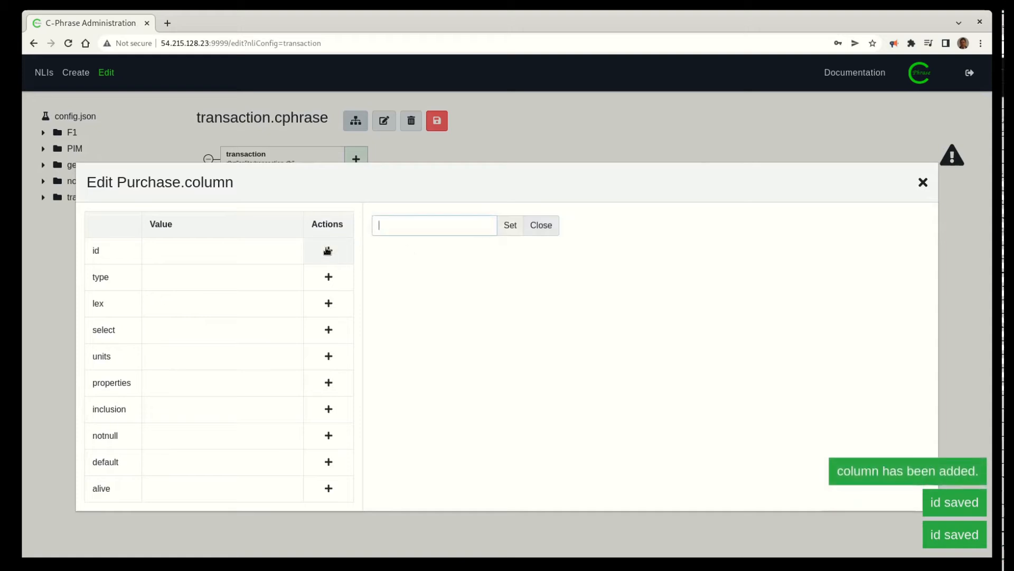
{"action": "type", "text": "ite"}
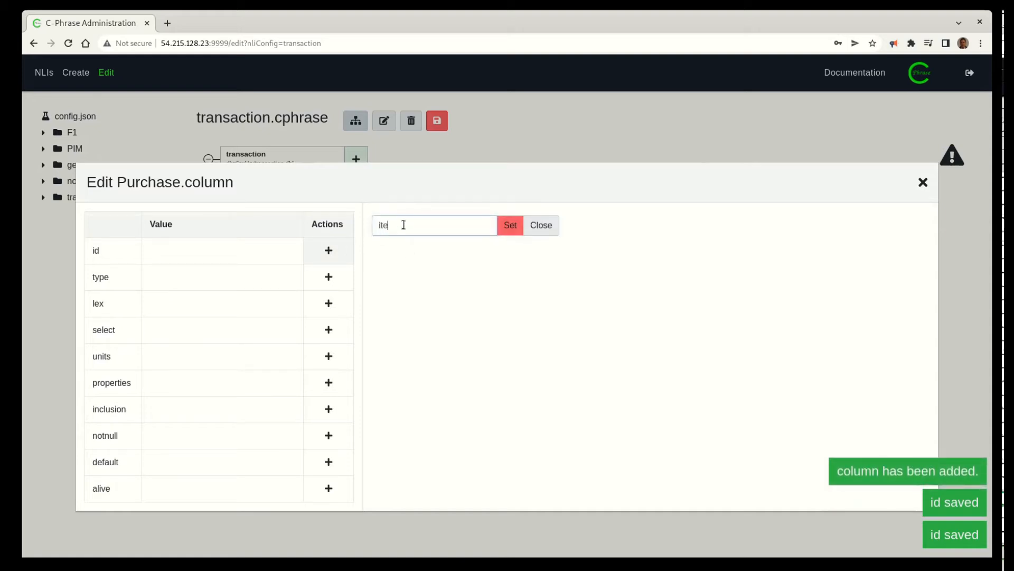
{"action": "key", "text": "BackSpace"}
{"action": "type", "text": "customer"}
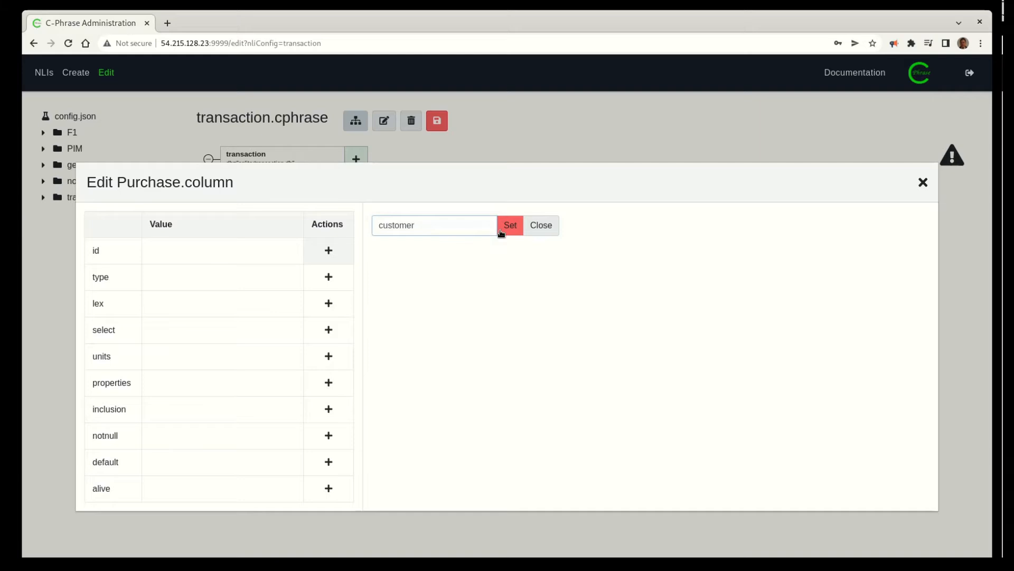
{"action": "left_click", "coordinate": [510, 233]}
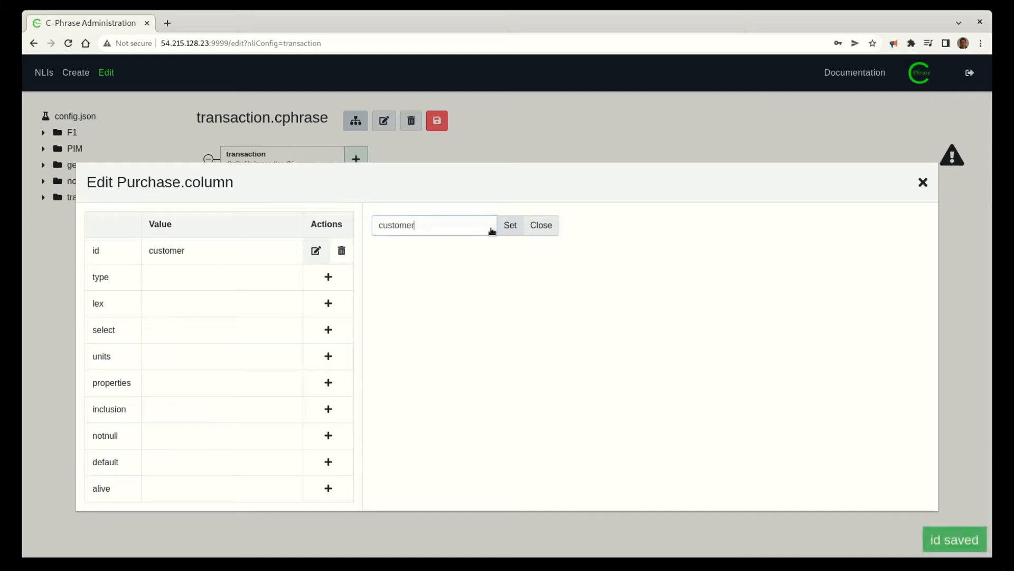
{"action": "left_click", "coordinate": [322, 280]}
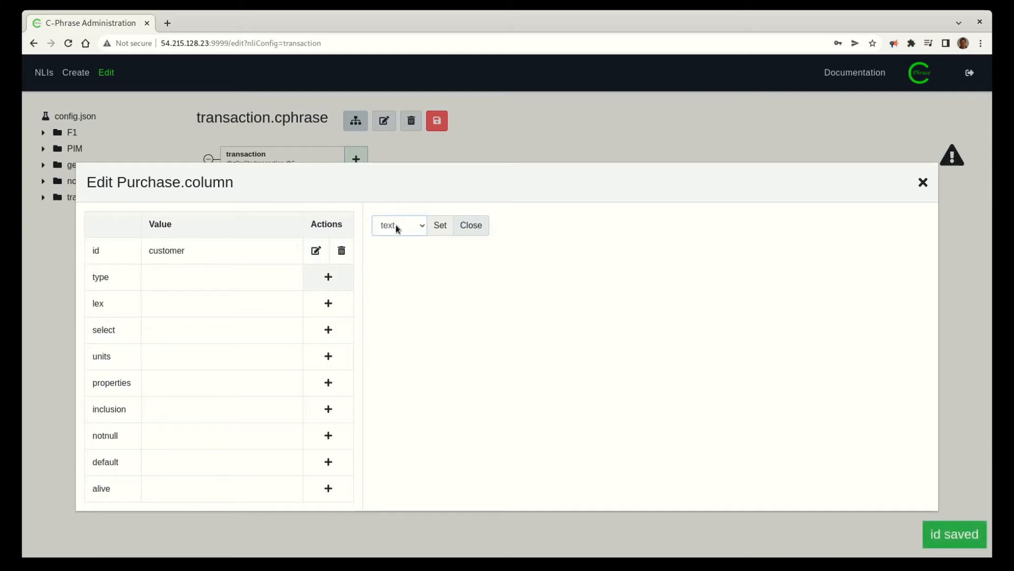
{"action": "left_click", "coordinate": [391, 255]}
{"action": "left_click", "coordinate": [440, 225]}
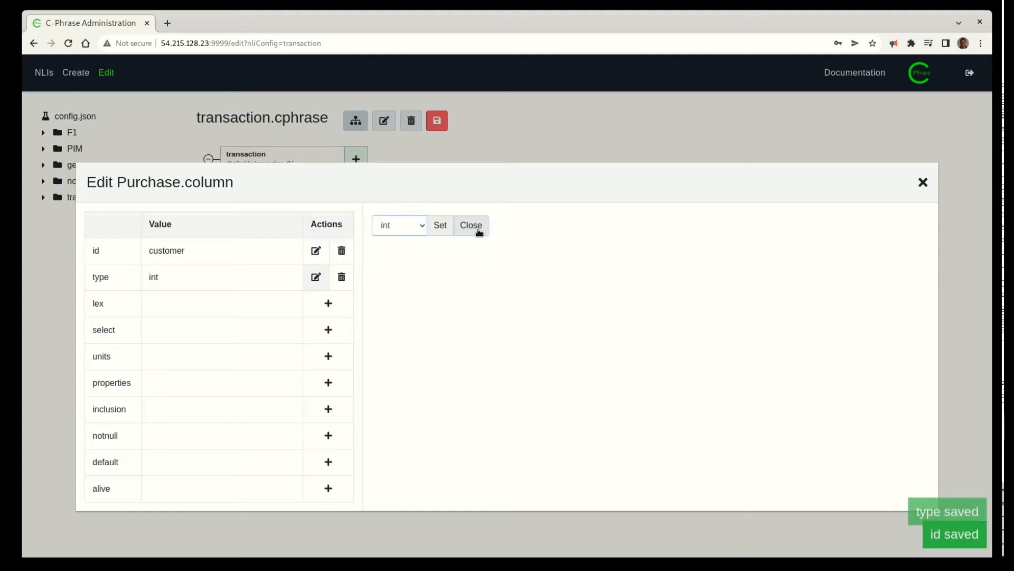
{"action": "left_click", "coordinate": [471, 225]}
Add a column to the Purchase table with the id "item" and type int.
{"action": "left_click", "coordinate": [428, 248]}
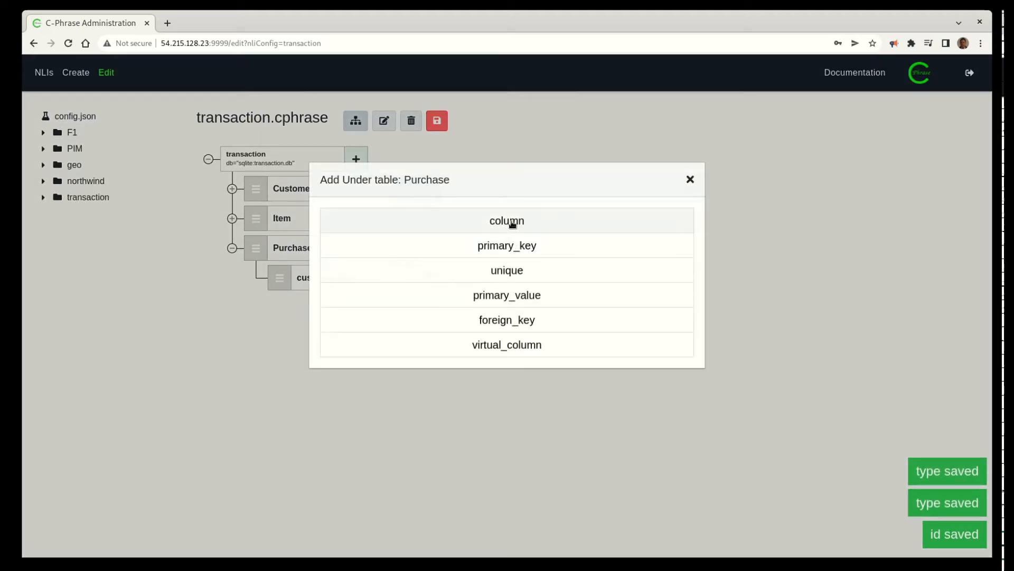
{"action": "left_click", "coordinate": [513, 221]}
{"action": "left_click", "coordinate": [328, 251]}
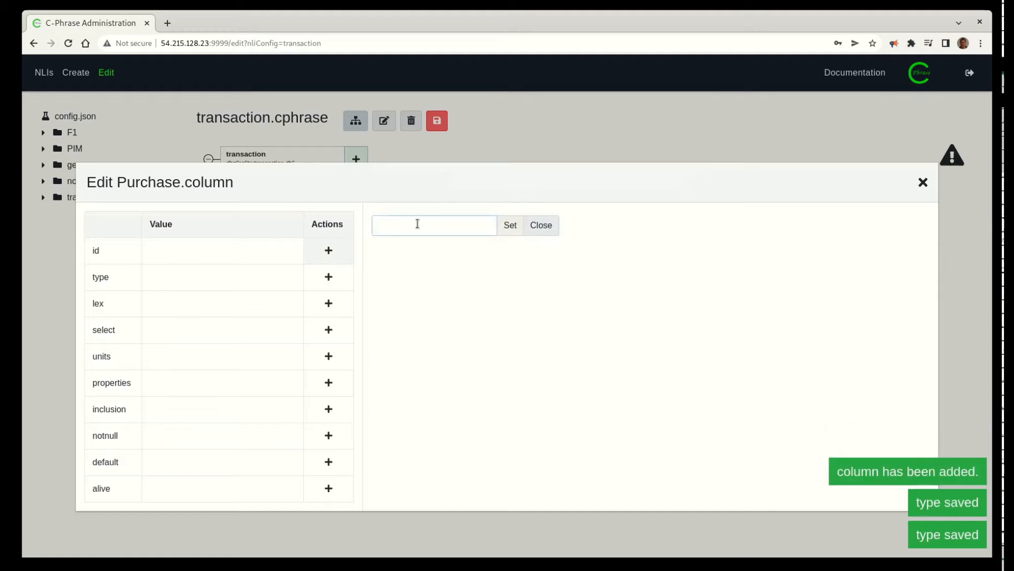
{"action": "type", "text": "it"}
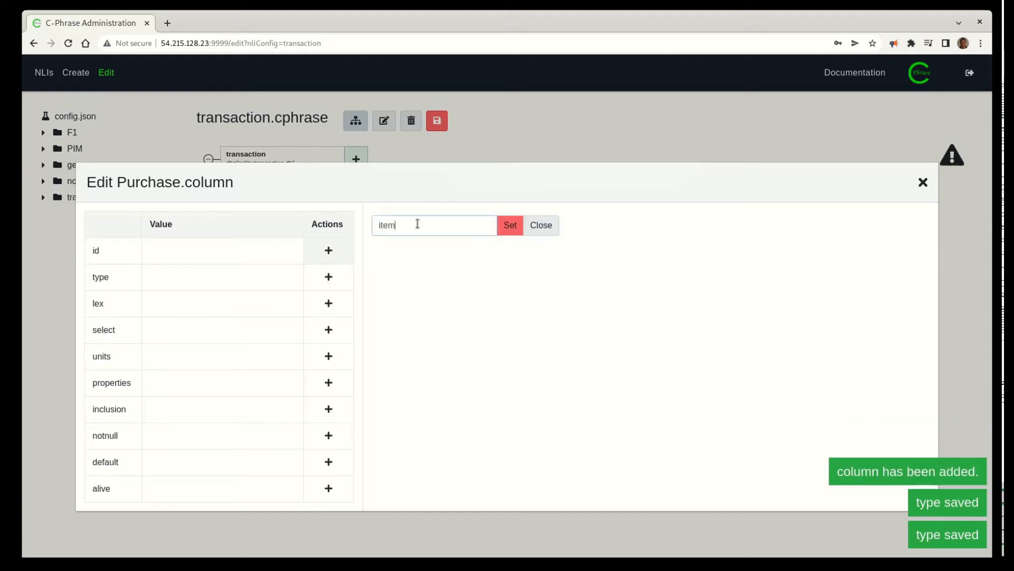
{"action": "type", "text": "em"}
{"action": "left_click", "coordinate": [506, 224]}
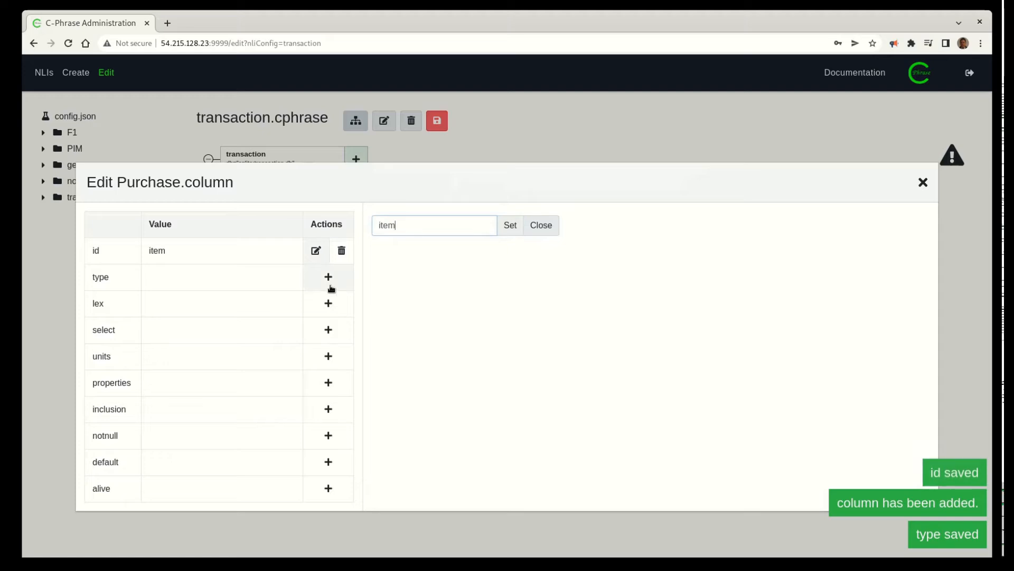
{"action": "left_click", "coordinate": [326, 276]}
{"action": "left_click", "coordinate": [398, 249]}
{"action": "left_click", "coordinate": [440, 225]}
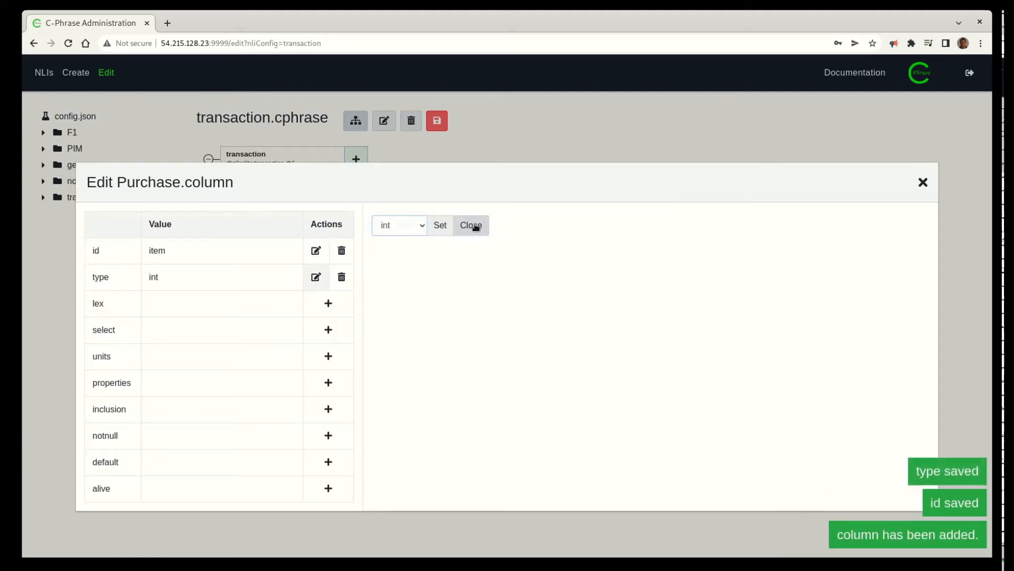
{"action": "left_click", "coordinate": [475, 226]}
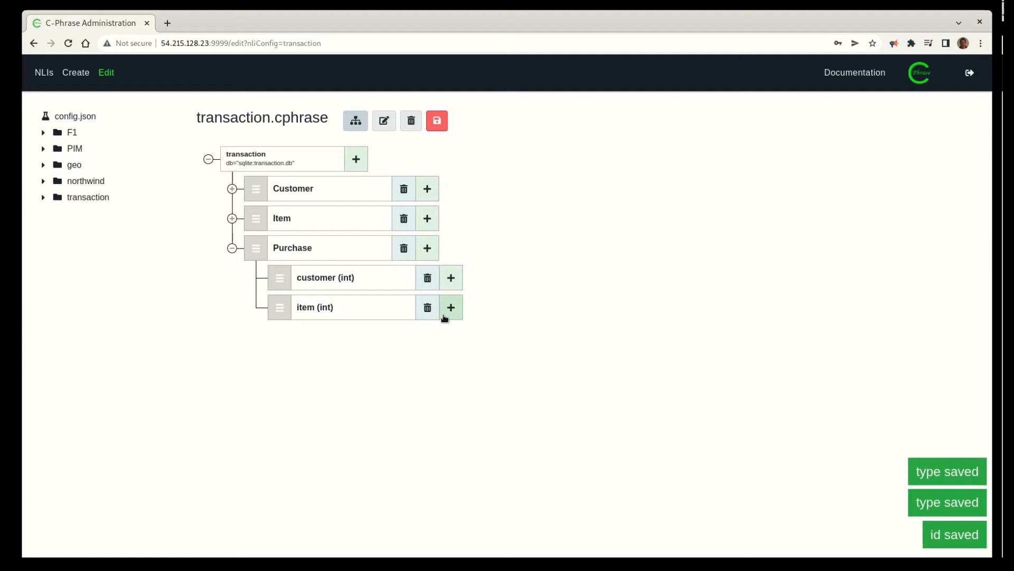
Add a column to the Purchase table with the id "date" and type date.
{"action": "left_click", "coordinate": [427, 248]}
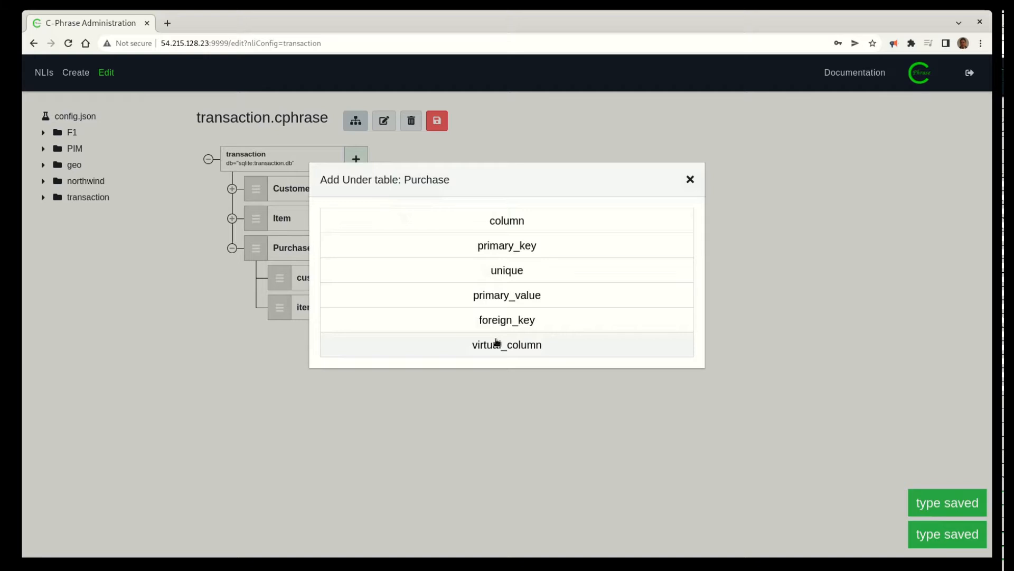
{"action": "left_click", "coordinate": [503, 225]}
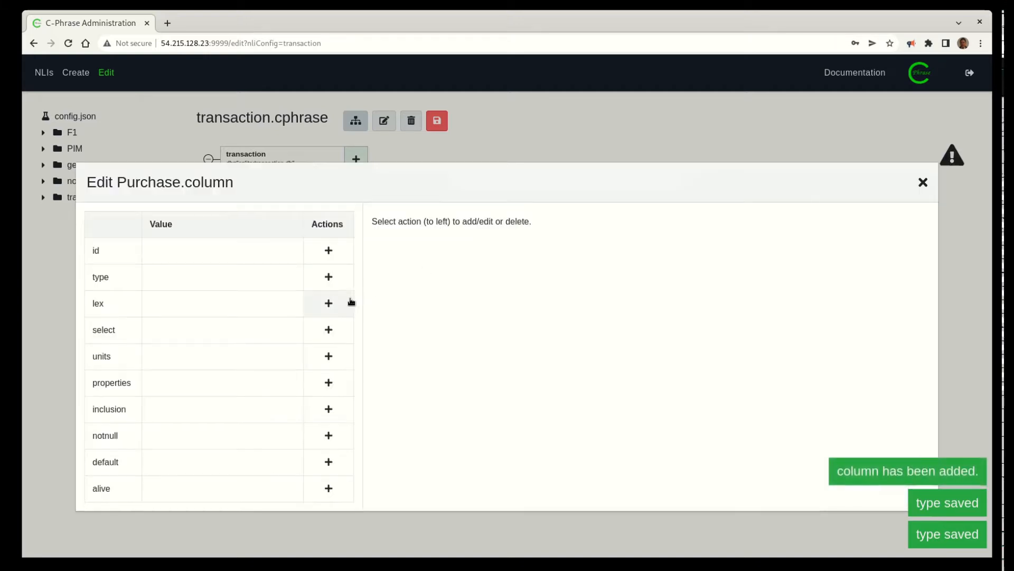
{"action": "left_click", "coordinate": [334, 255]}
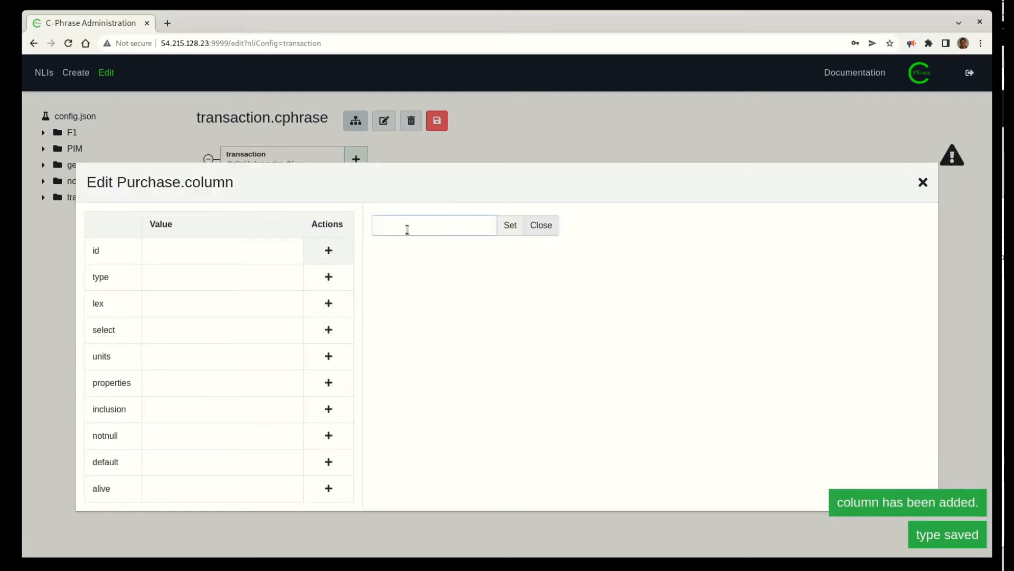
{"action": "type", "text": "date"}
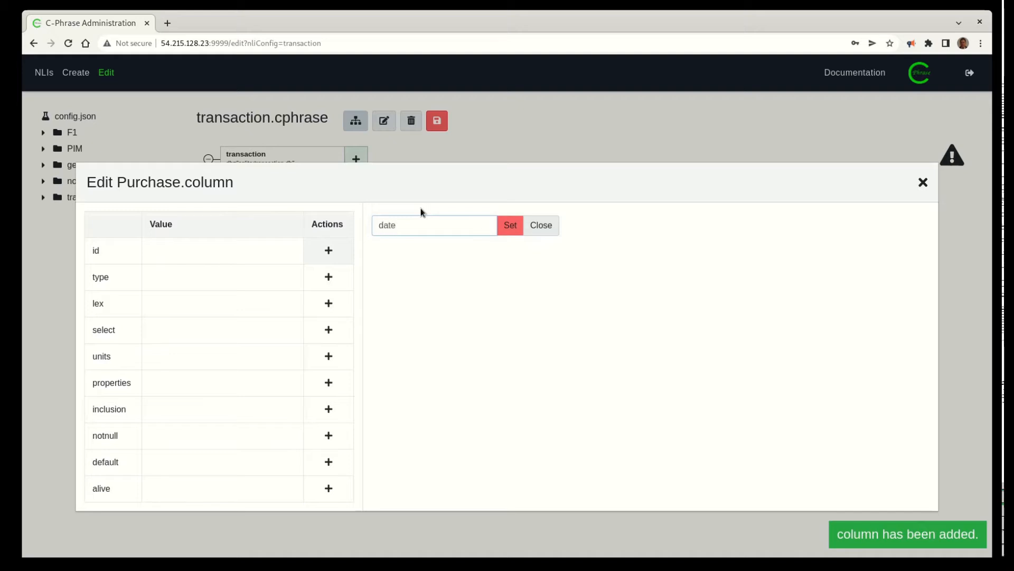
{"action": "left_click", "coordinate": [509, 228]}
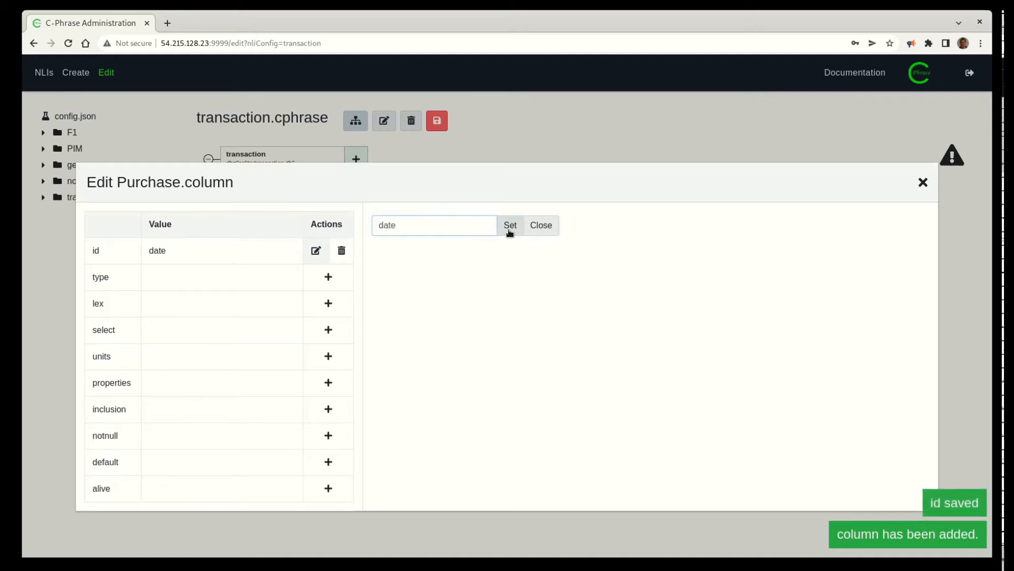
{"action": "left_click", "coordinate": [328, 279]}
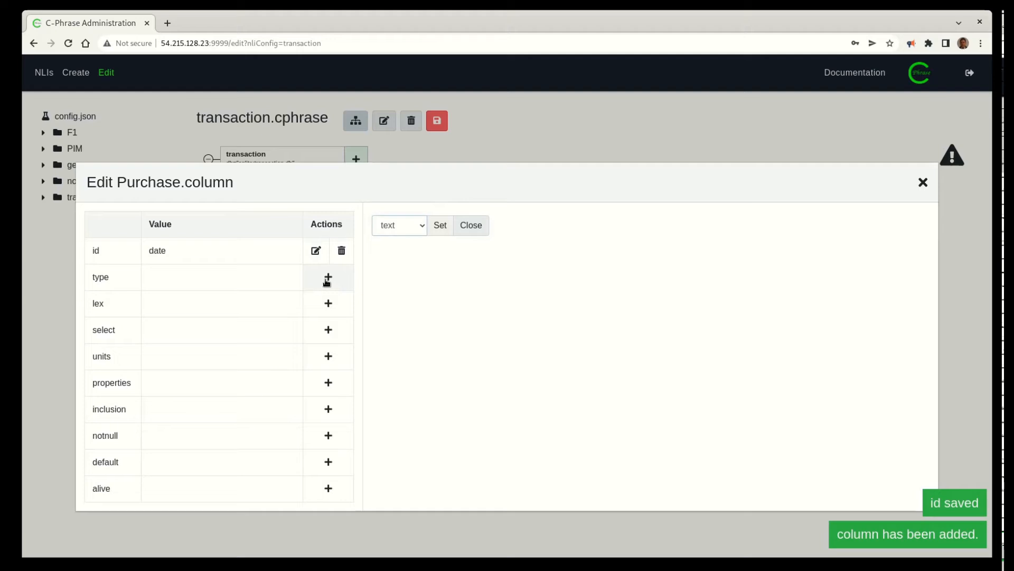
{"action": "left_click", "coordinate": [404, 260]}
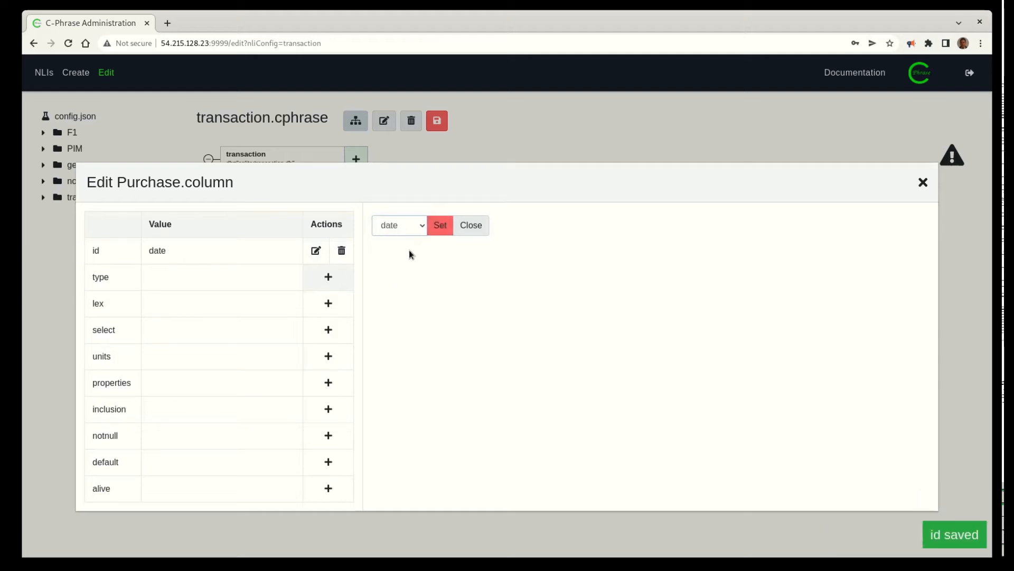
{"action": "left_click", "coordinate": [440, 227]}
{"action": "left_click", "coordinate": [470, 225]}
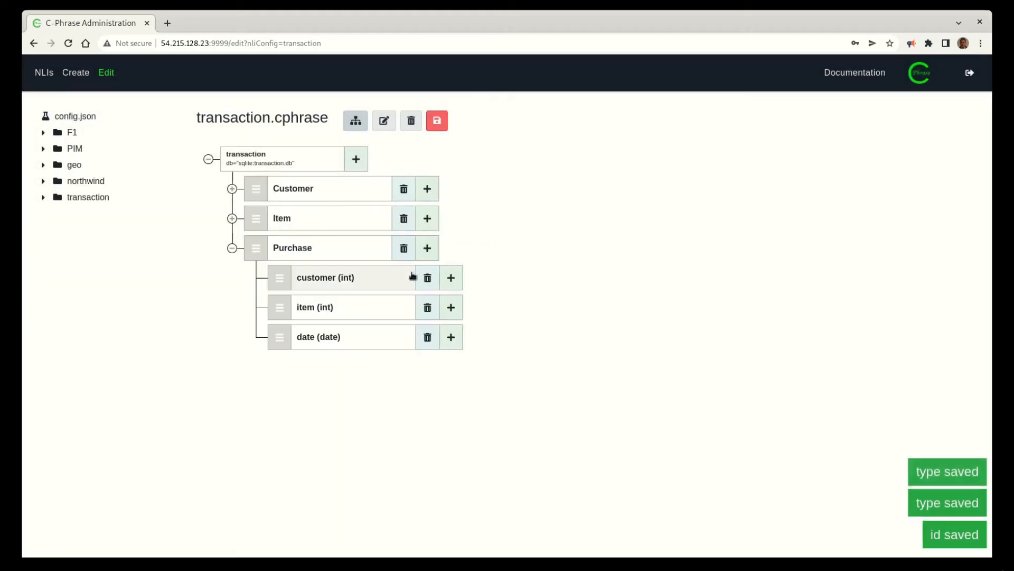
Add a column to the Purchase table with the id "amount" and type real.
{"action": "left_click", "coordinate": [427, 249]}
{"action": "left_click", "coordinate": [416, 222]}
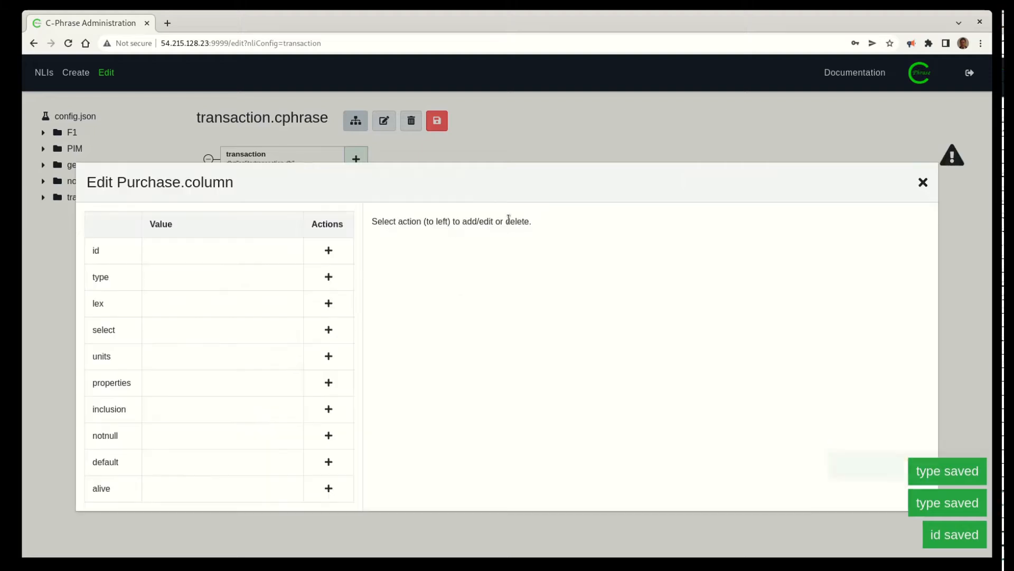
{"action": "left_click", "coordinate": [343, 250]}
{"action": "type", "text": "amou"}
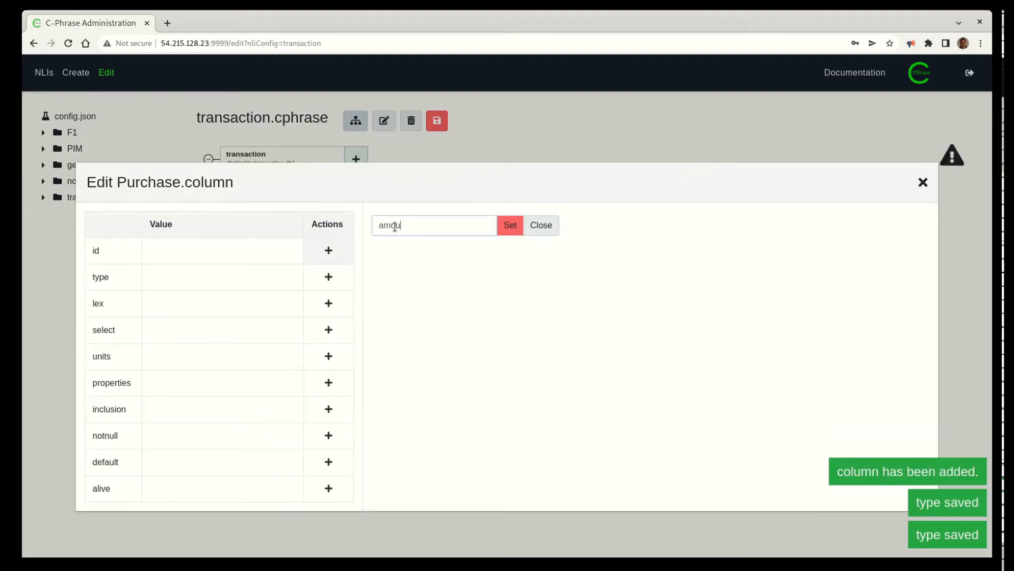
{"action": "type", "text": "nt"}
{"action": "left_click", "coordinate": [510, 225]}
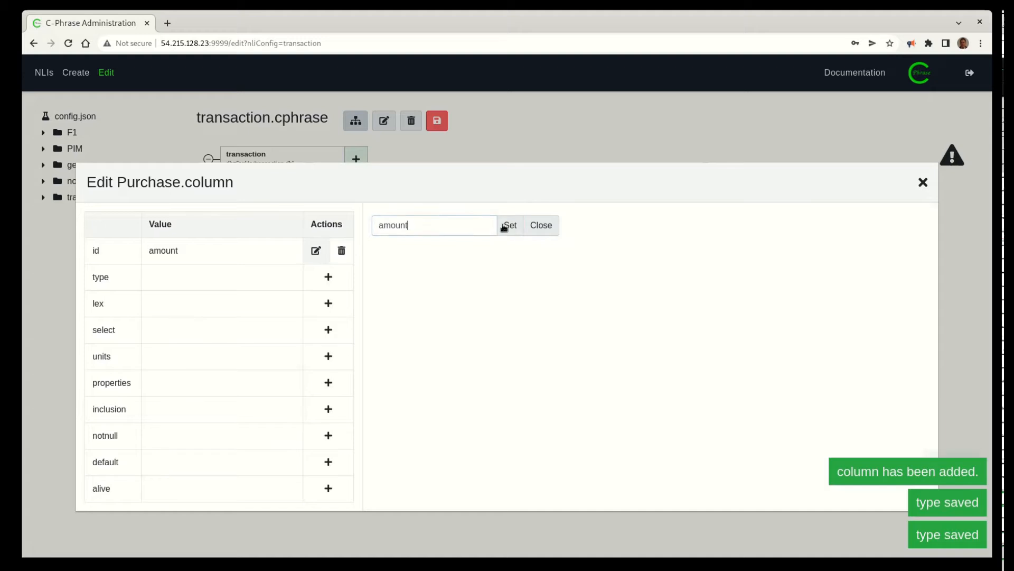
{"action": "left_click", "coordinate": [328, 277]}
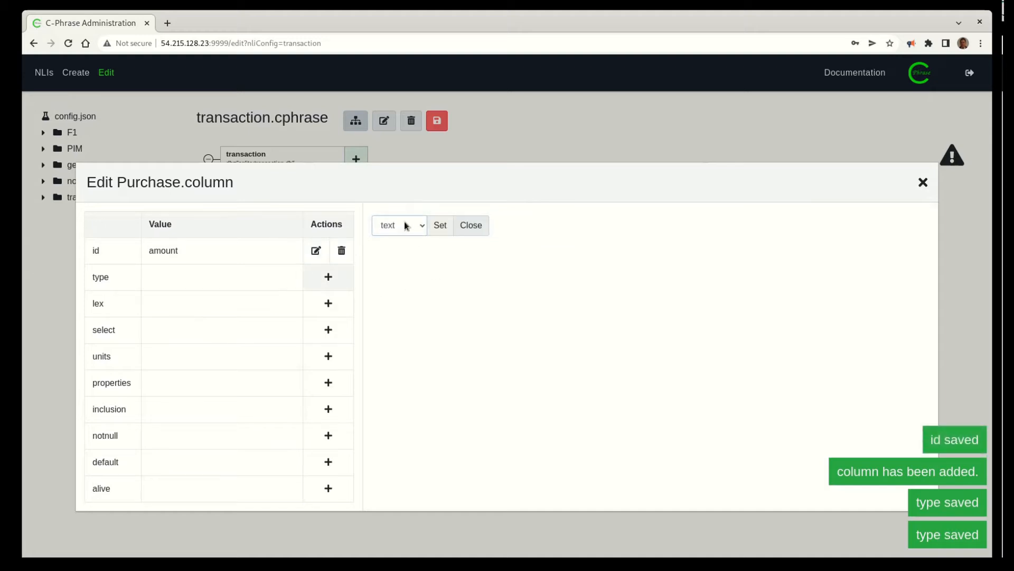
{"action": "key", "text": "r"}
{"action": "left_click", "coordinate": [440, 225]}
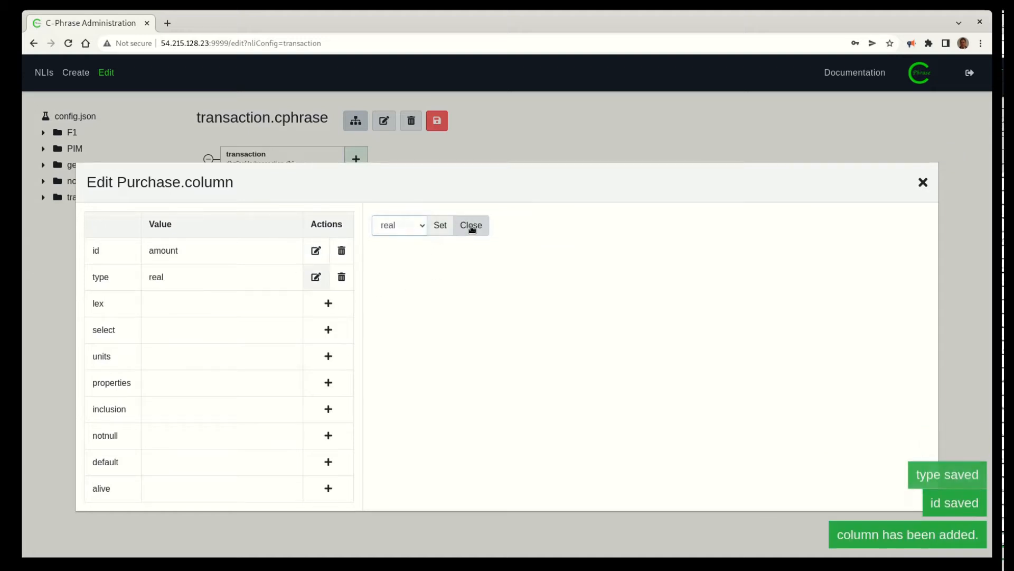
Add a foreign key to the Purchase table from the customer column to the Customer table.
{"action": "left_click", "coordinate": [471, 225]}
{"action": "left_click", "coordinate": [428, 248]}
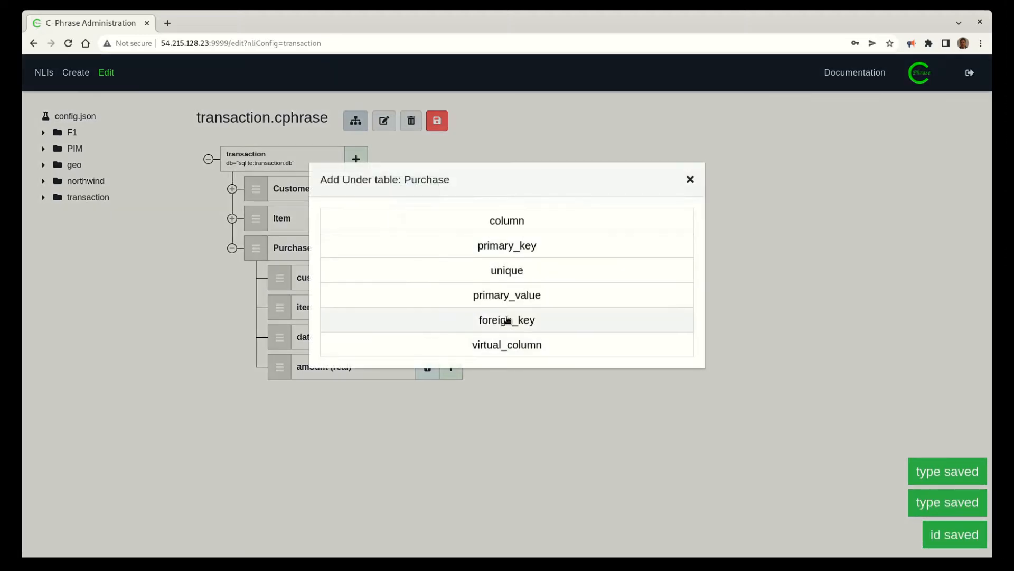
{"action": "left_click", "coordinate": [508, 319]}
{"action": "left_click", "coordinate": [322, 250]}
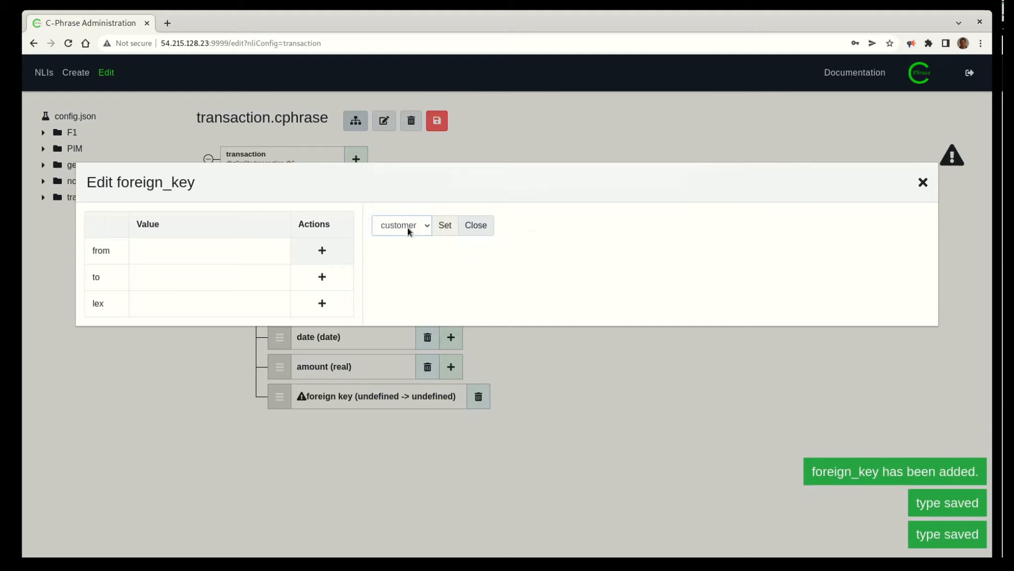
{"action": "left_click", "coordinate": [445, 225]}
{"action": "left_click", "coordinate": [322, 276]}
{"action": "left_click", "coordinate": [447, 225]}
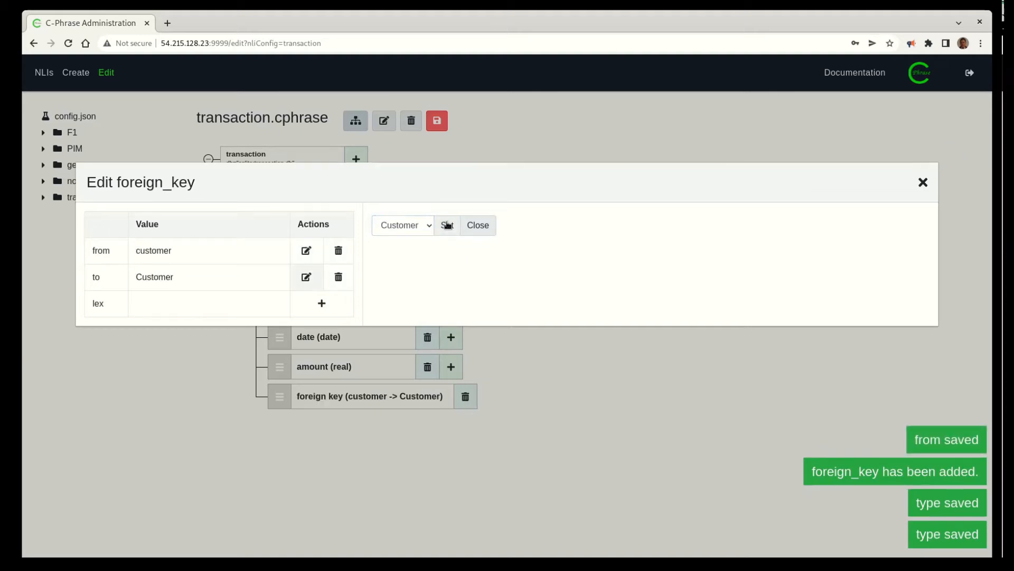
{"action": "left_click", "coordinate": [478, 226]}
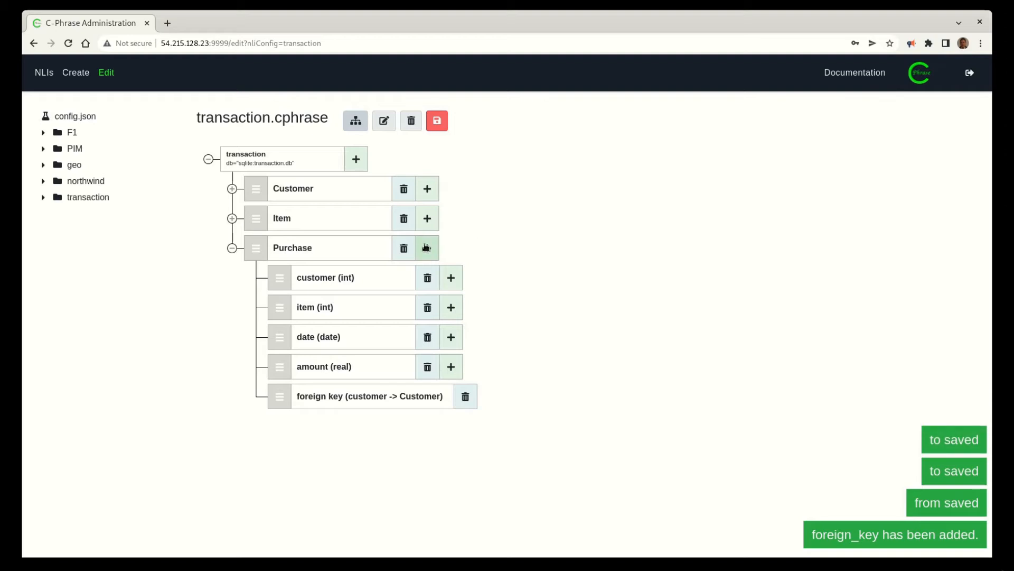
Add a foreign key to the Purchase table from the item column to the Item table.
{"action": "left_click", "coordinate": [425, 247]}
{"action": "left_click", "coordinate": [497, 319]}
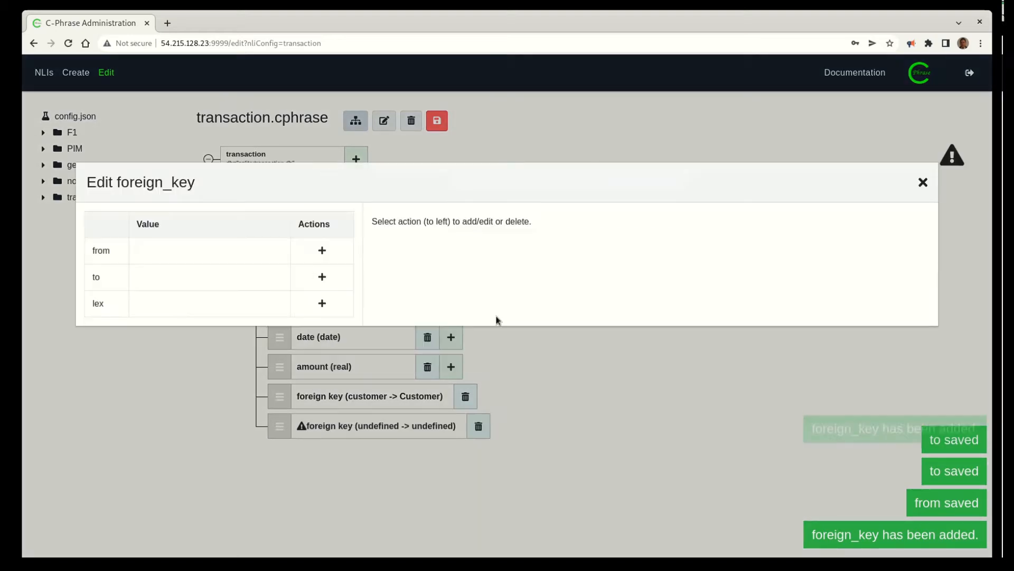
{"action": "left_click", "coordinate": [322, 249]}
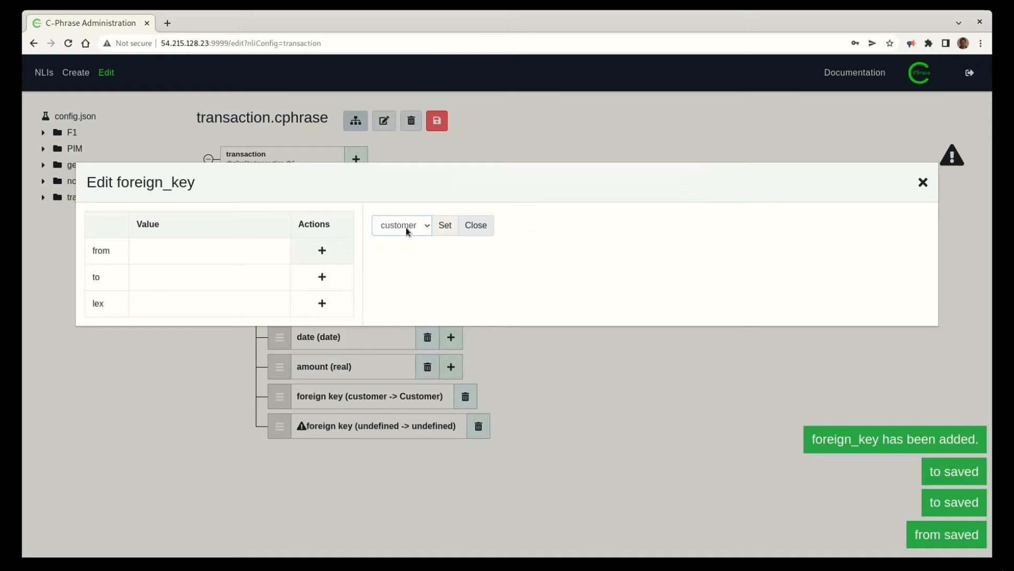
{"action": "left_click", "coordinate": [400, 249]}
{"action": "left_click", "coordinate": [445, 226]}
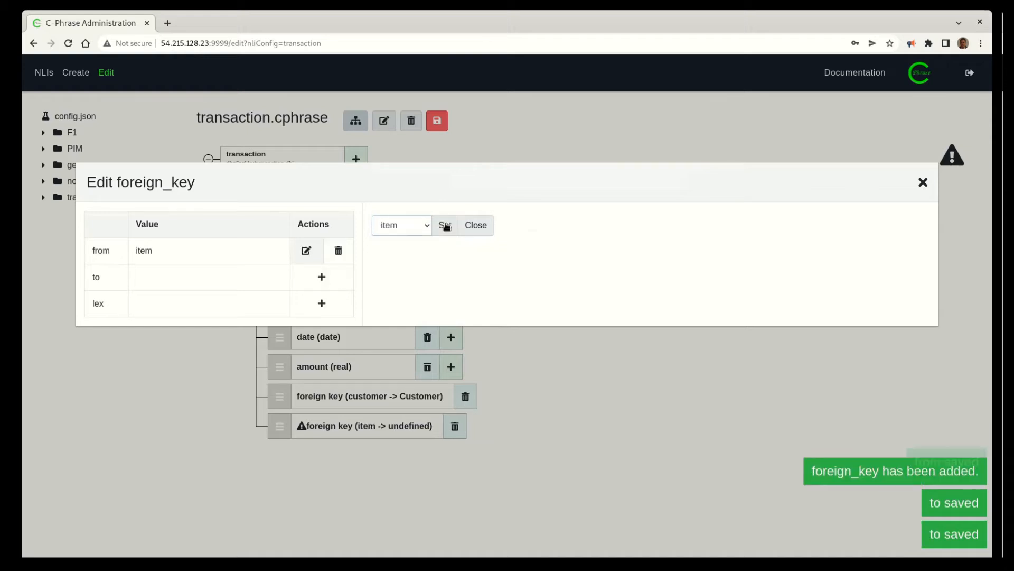
{"action": "left_click", "coordinate": [321, 276]}
{"action": "left_click", "coordinate": [401, 225]}
{"action": "left_click", "coordinate": [392, 247]}
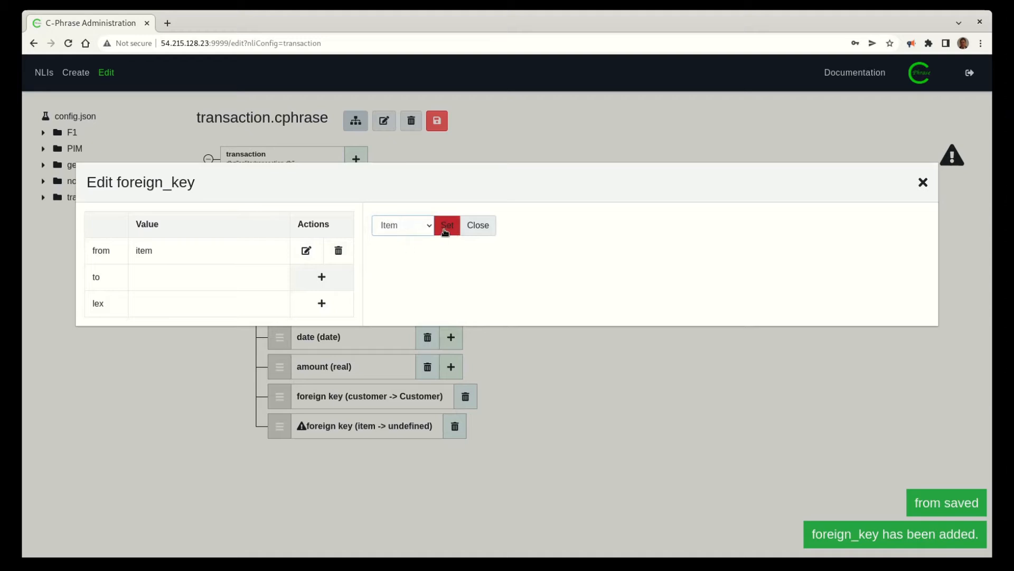
{"action": "left_click", "coordinate": [453, 227]}
{"action": "left_click", "coordinate": [478, 225]}
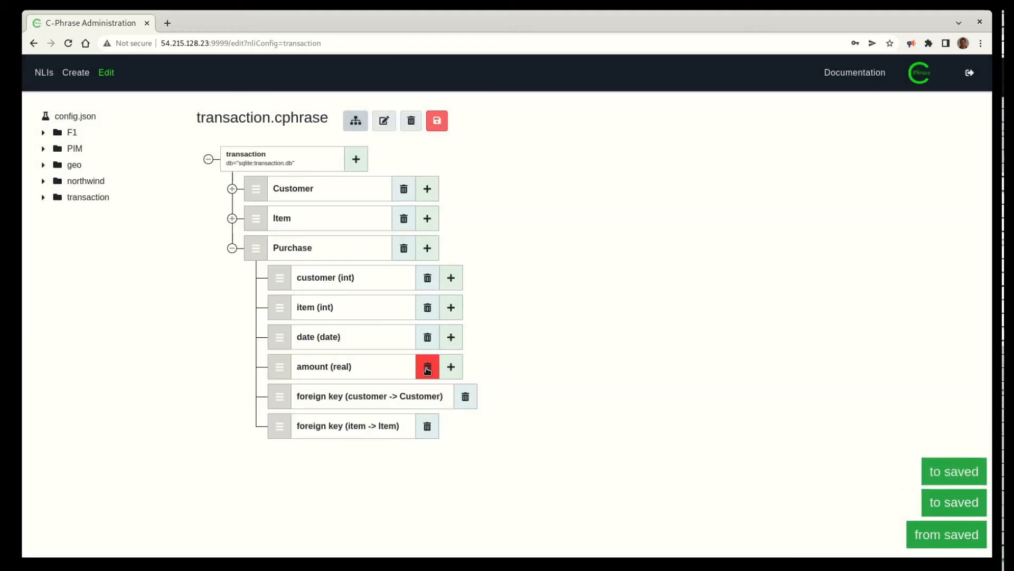
Save transaction.cphrase and display its XML source.
{"action": "left_click", "coordinate": [437, 121]}
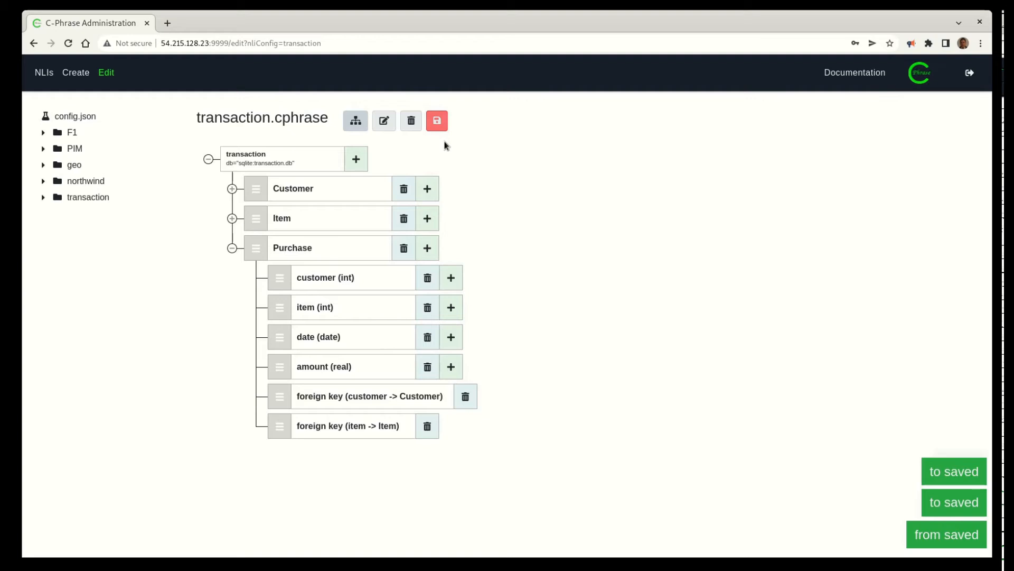
{"action": "left_click", "coordinate": [384, 122]}
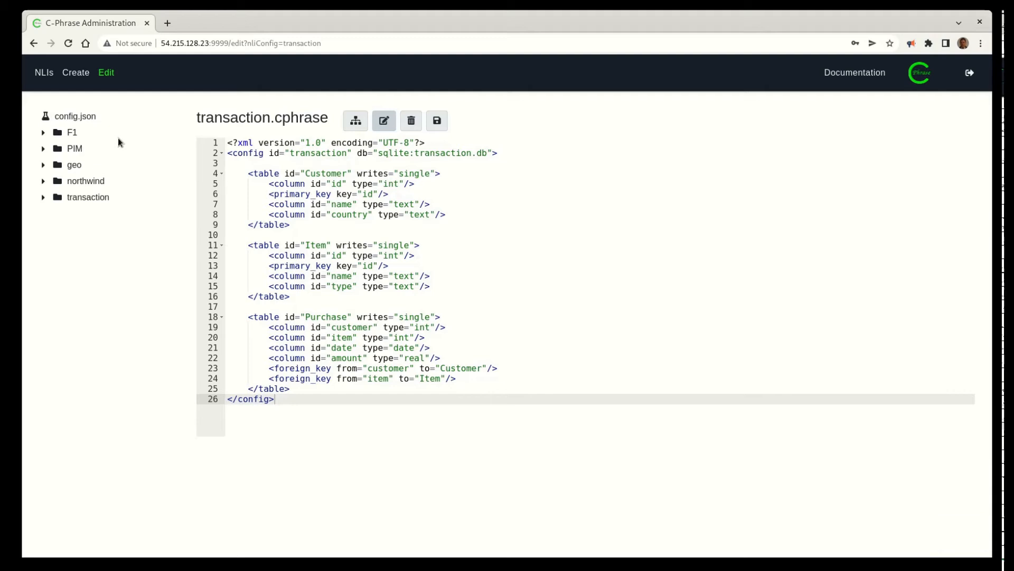
Expand the transaction configuration's folder and build its database from the .cphrase file.
{"action": "left_click", "coordinate": [85, 198]}
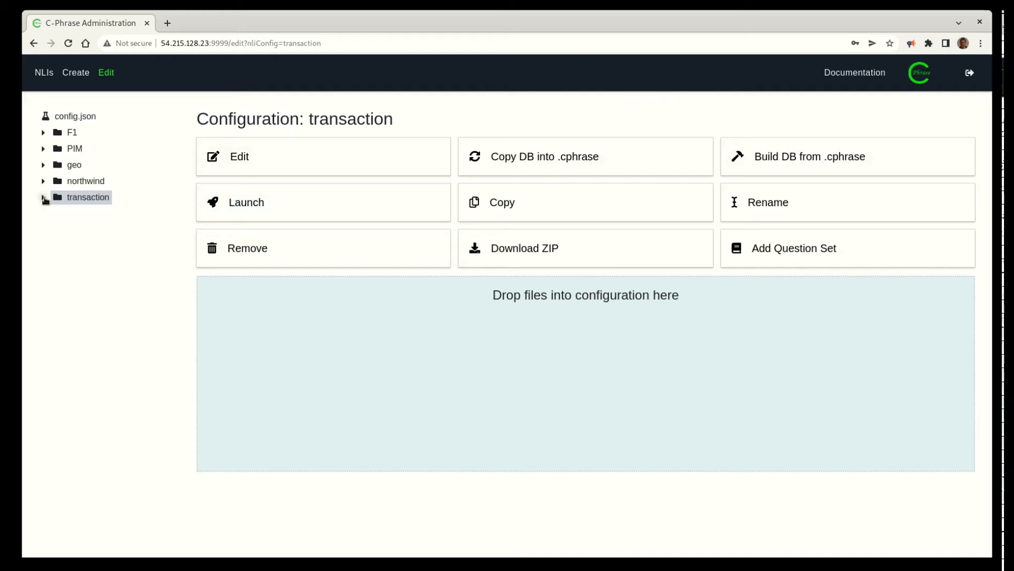
{"action": "left_click", "coordinate": [44, 198]}
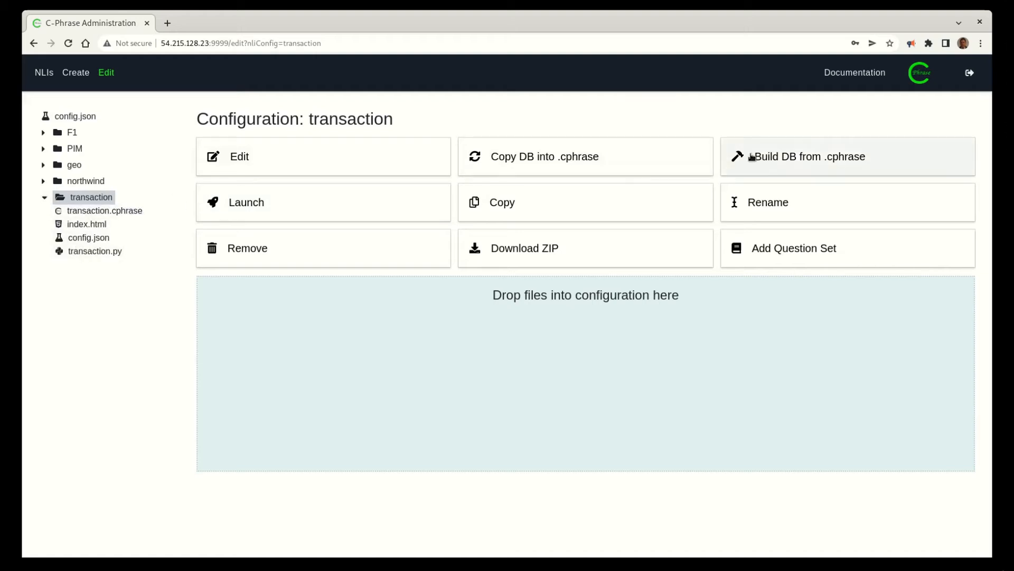
{"action": "left_click", "coordinate": [808, 158]}
{"action": "left_click", "coordinate": [409, 193]}
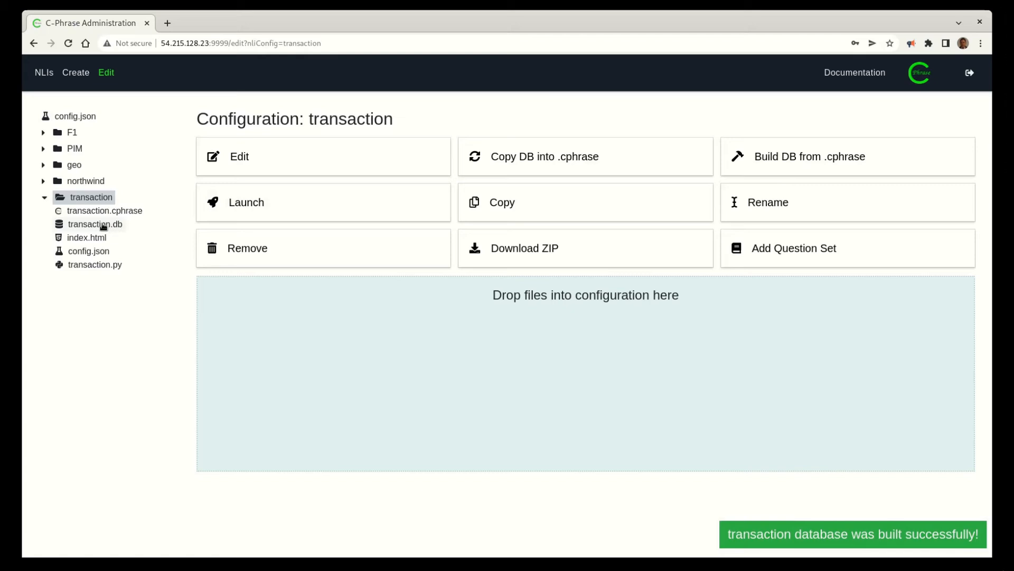
In the transaction.cphrase tree, add a primary value to the Customer table with the key "name".
{"action": "left_click", "coordinate": [351, 148]}
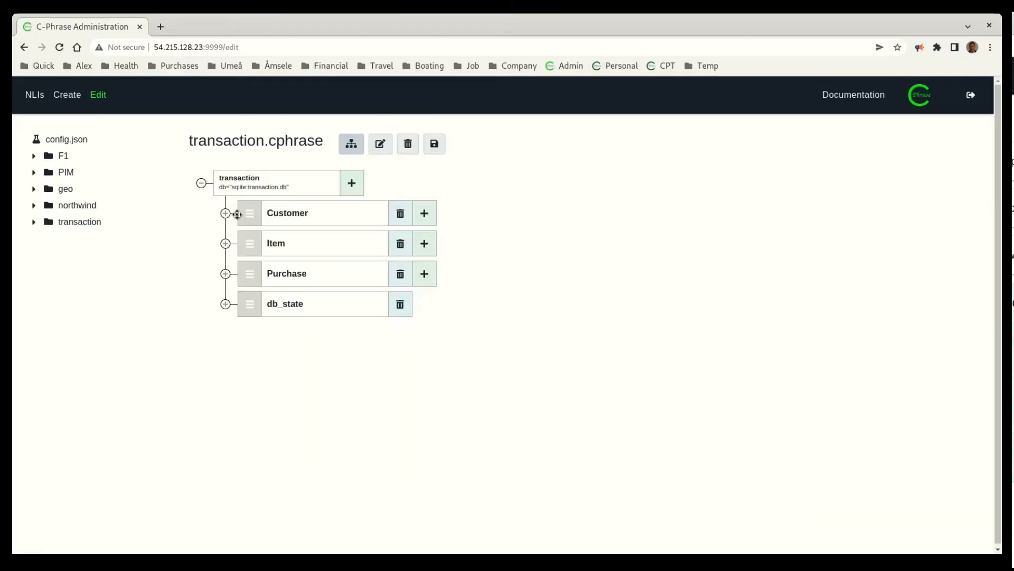
{"action": "left_click", "coordinate": [225, 213]}
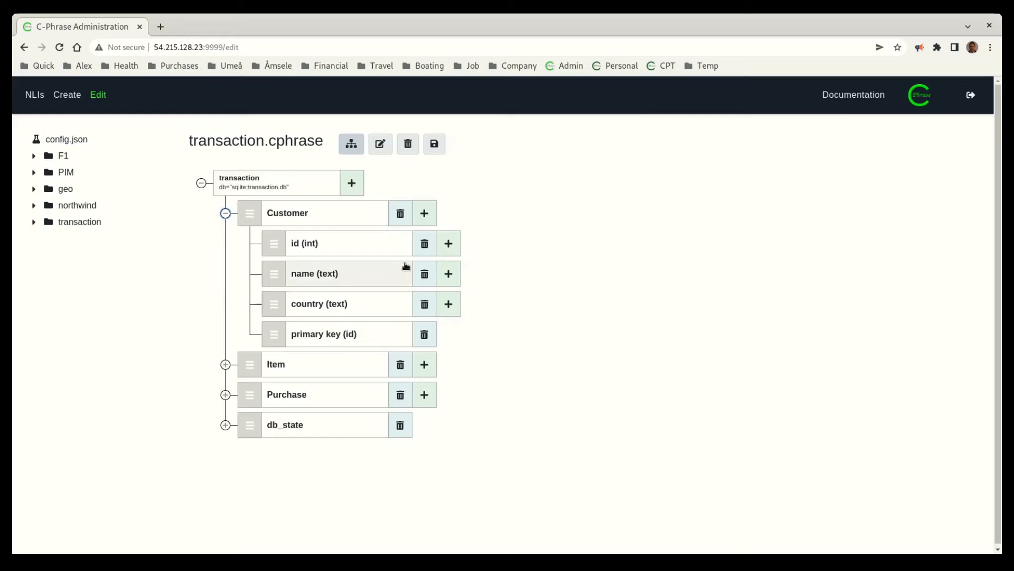
{"action": "left_click", "coordinate": [424, 211]}
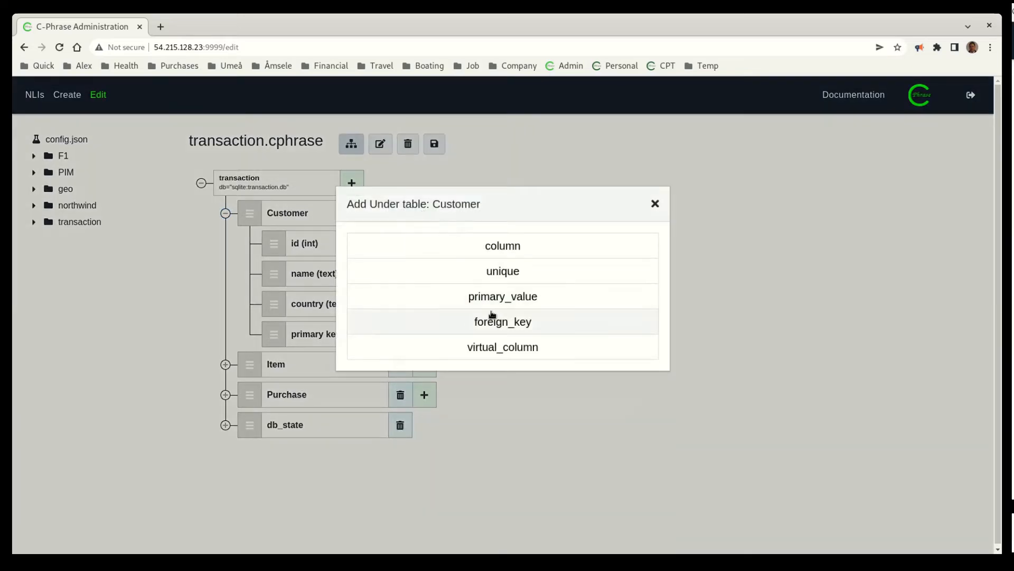
{"action": "left_click", "coordinate": [507, 298]}
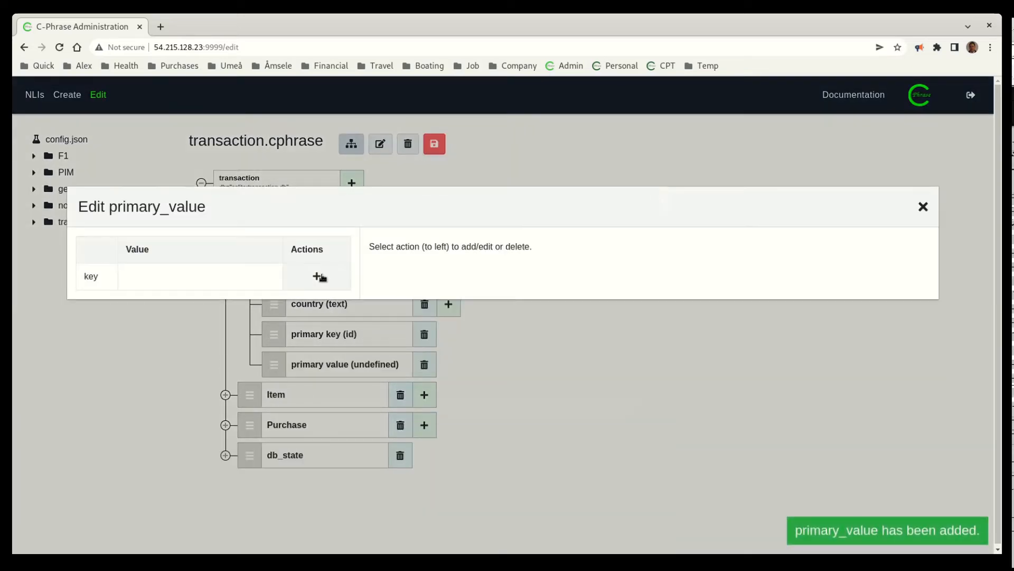
{"action": "left_click", "coordinate": [319, 276]}
{"action": "left_click", "coordinate": [385, 252]}
{"action": "left_click", "coordinate": [393, 274]}
{"action": "left_click", "coordinate": [383, 281]}
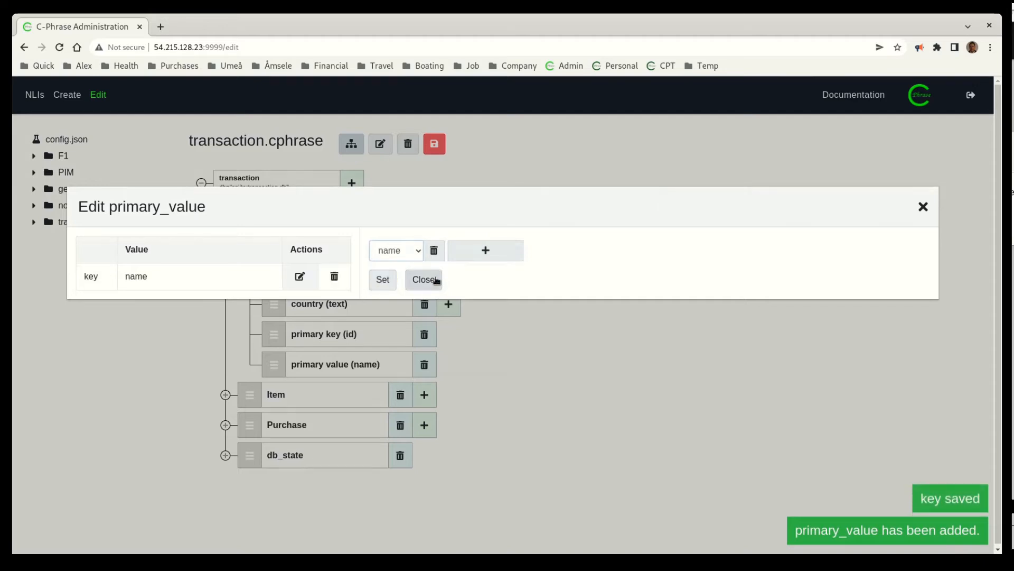
{"action": "left_click", "coordinate": [425, 280]}
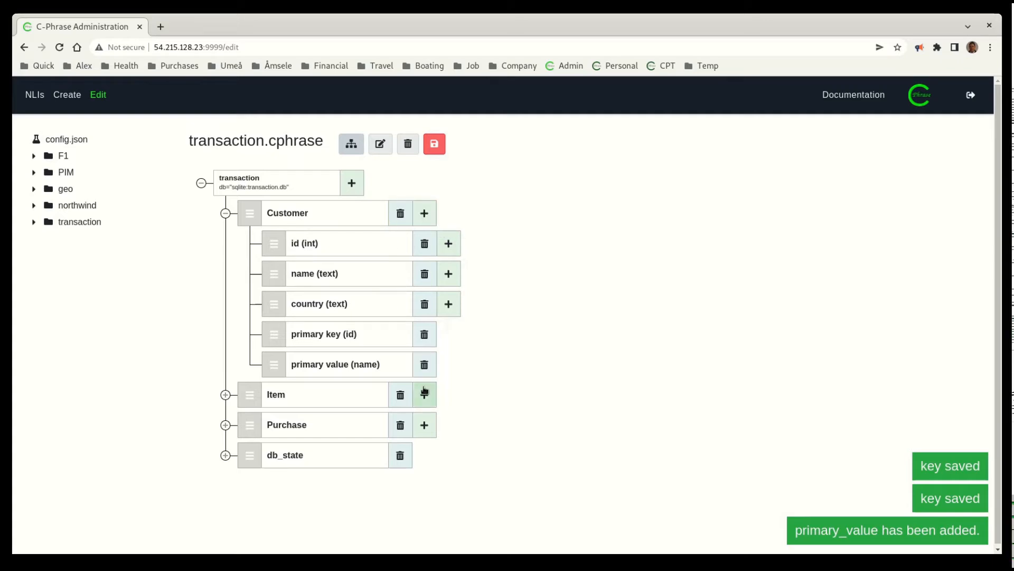
Add a primary value to the Item table with the key "name".
{"action": "left_click", "coordinate": [426, 395]}
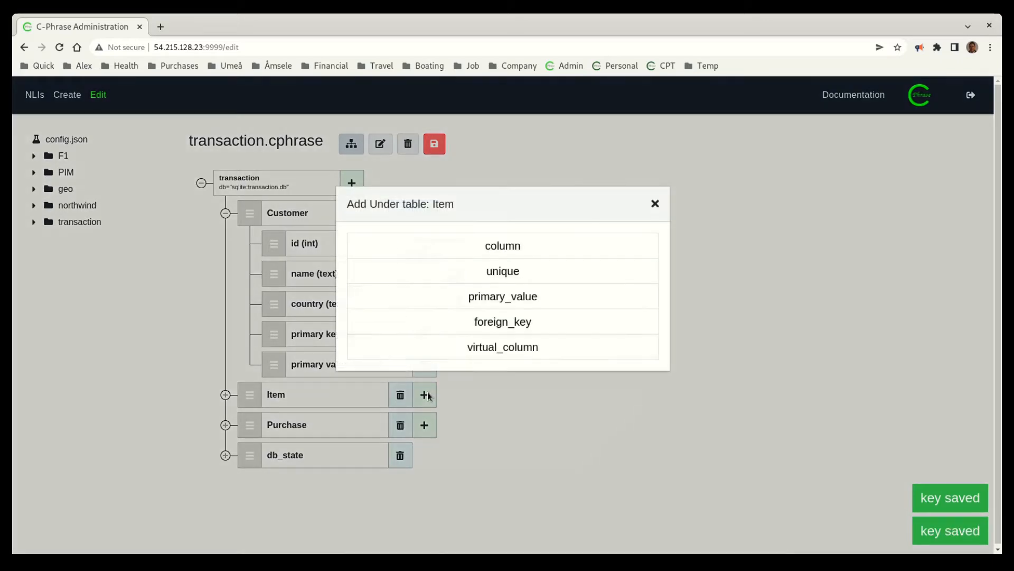
{"action": "left_click", "coordinate": [512, 299]}
{"action": "left_click", "coordinate": [316, 276]}
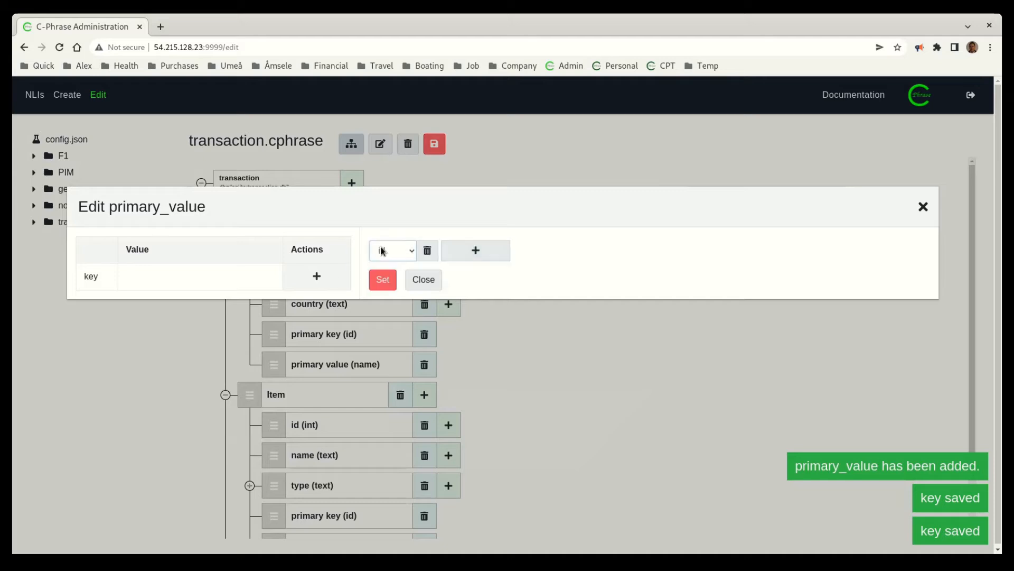
{"action": "key", "text": "Down"}
{"action": "left_click", "coordinate": [389, 280]}
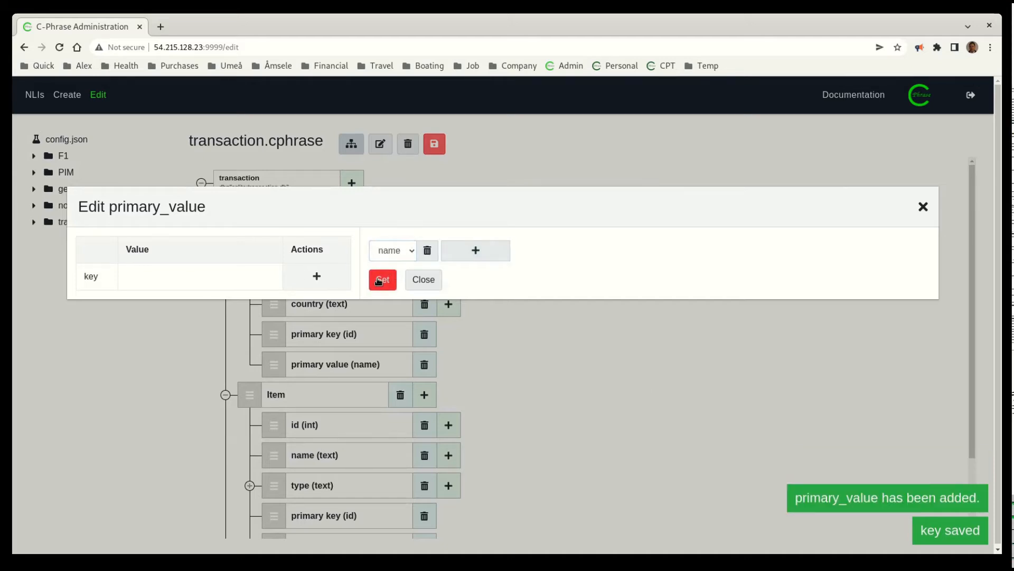
{"action": "left_click", "coordinate": [423, 279]}
{"action": "scroll", "coordinate": [388, 422], "scroll_direction": "down", "scroll_amount": 1}
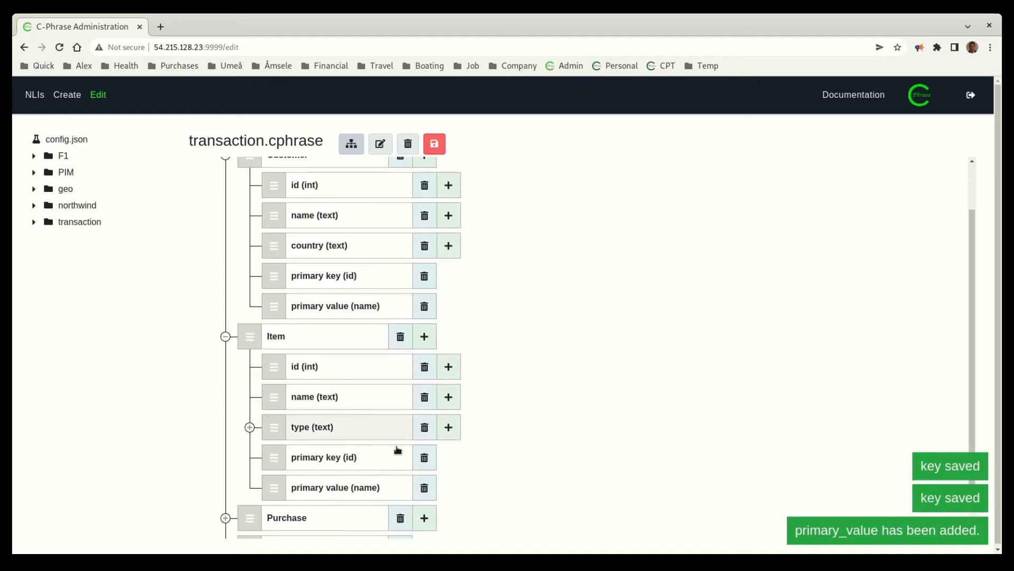
{"action": "scroll", "coordinate": [404, 402], "scroll_direction": "up", "scroll_amount": 1}
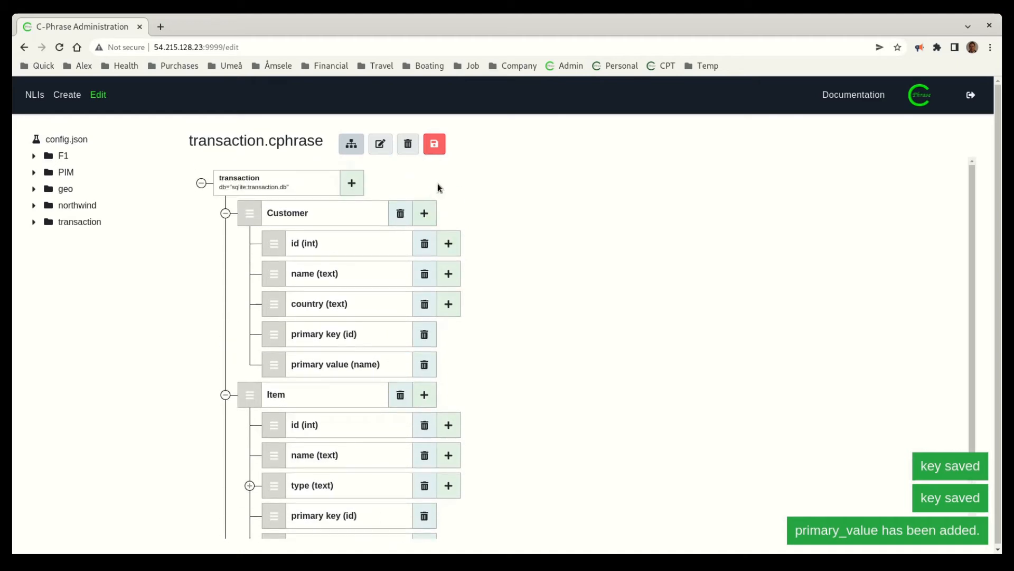
Collapse the Customer and Item tables in the tree and save transaction.cphrase.
{"action": "left_click", "coordinate": [226, 214]}
{"action": "left_click", "coordinate": [226, 243]}
{"action": "left_click", "coordinate": [432, 144]}
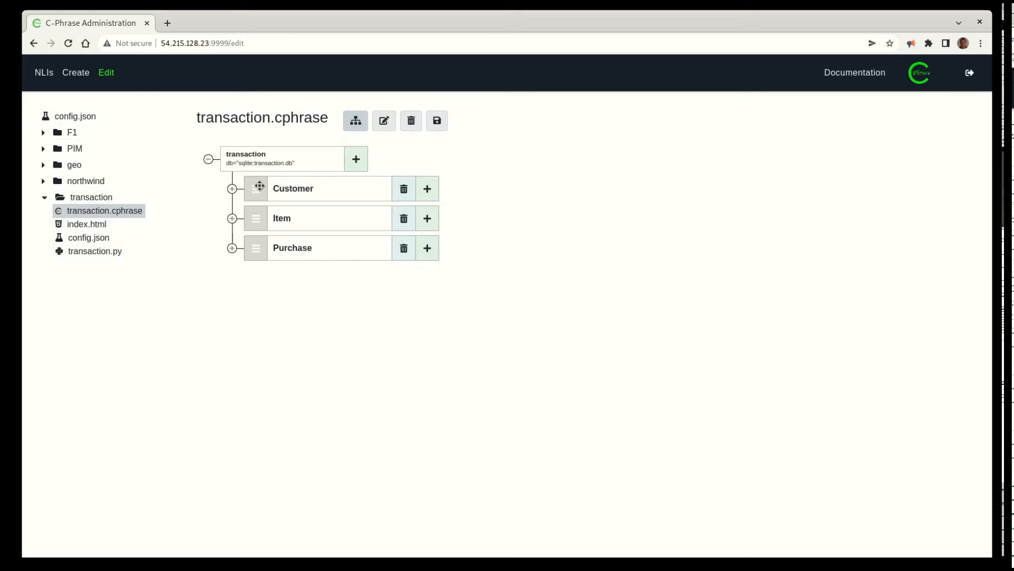
Enter "transaction" and "transactions" as lex entries of the Purchase table.
{"action": "left_click", "coordinate": [312, 253]}
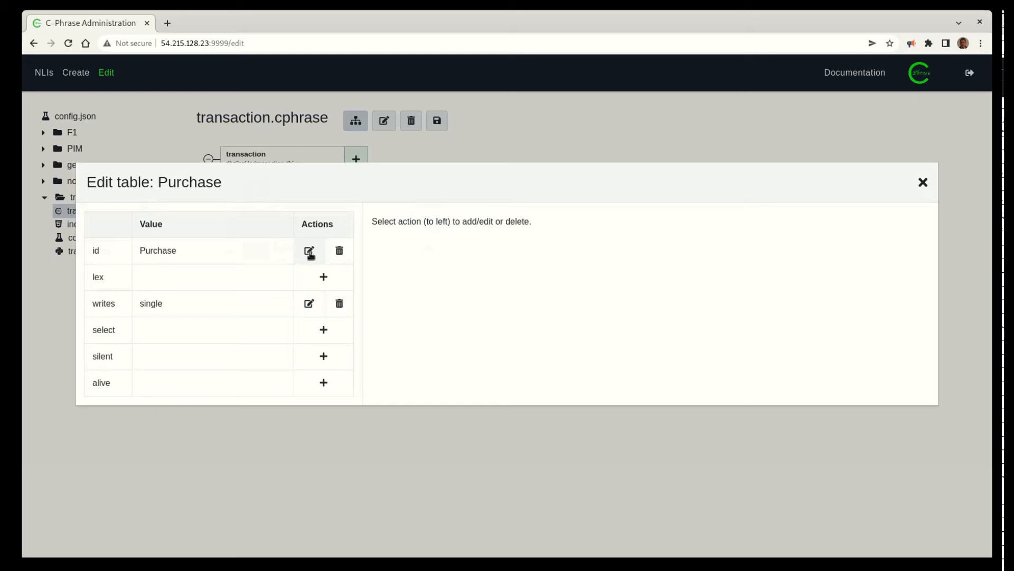
{"action": "left_click", "coordinate": [325, 278]}
{"action": "left_click", "coordinate": [394, 231]}
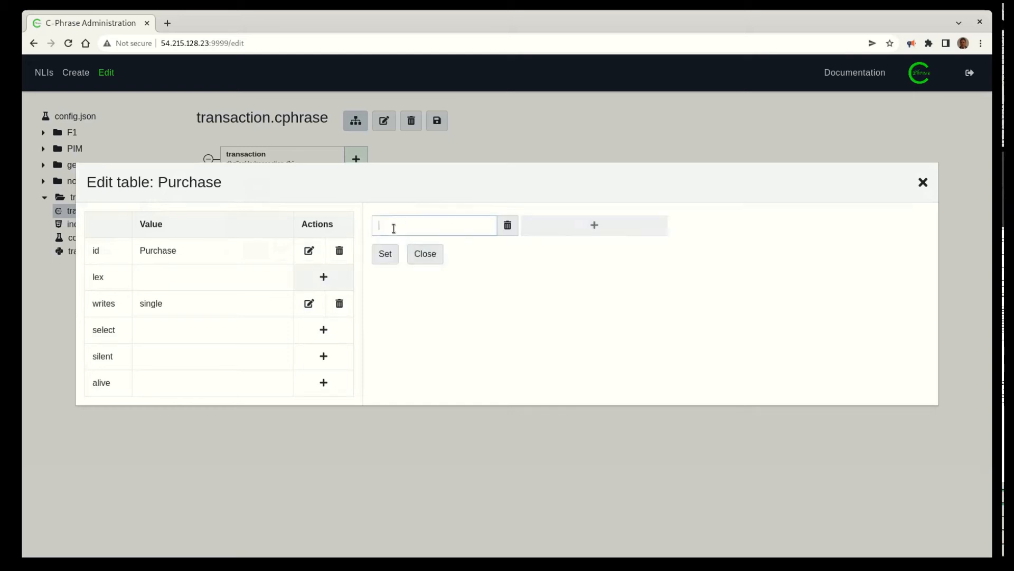
{"action": "type", "text": "ransaction"}
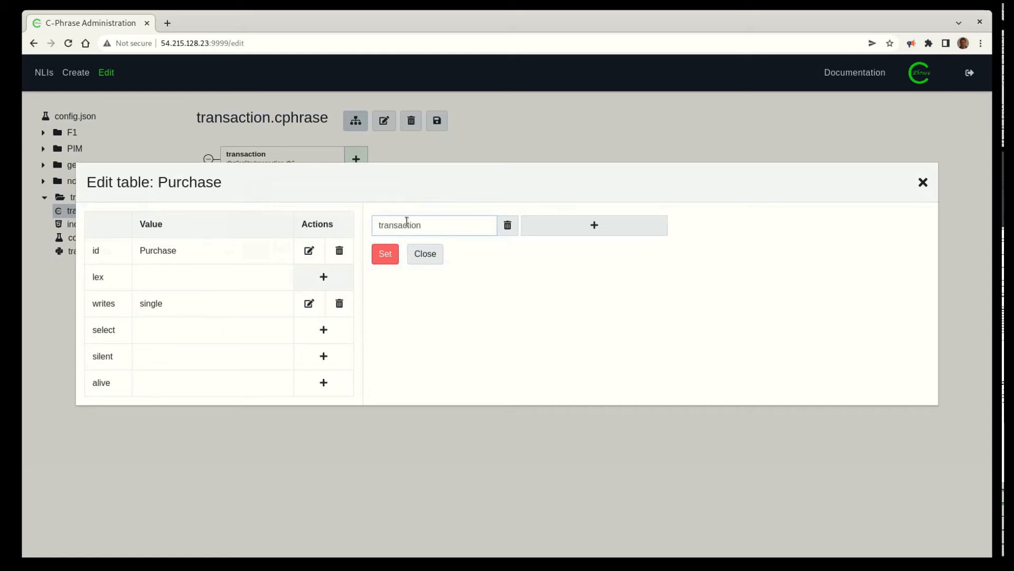
{"action": "key", "text": "Return"}
{"action": "type", "text": "t"}
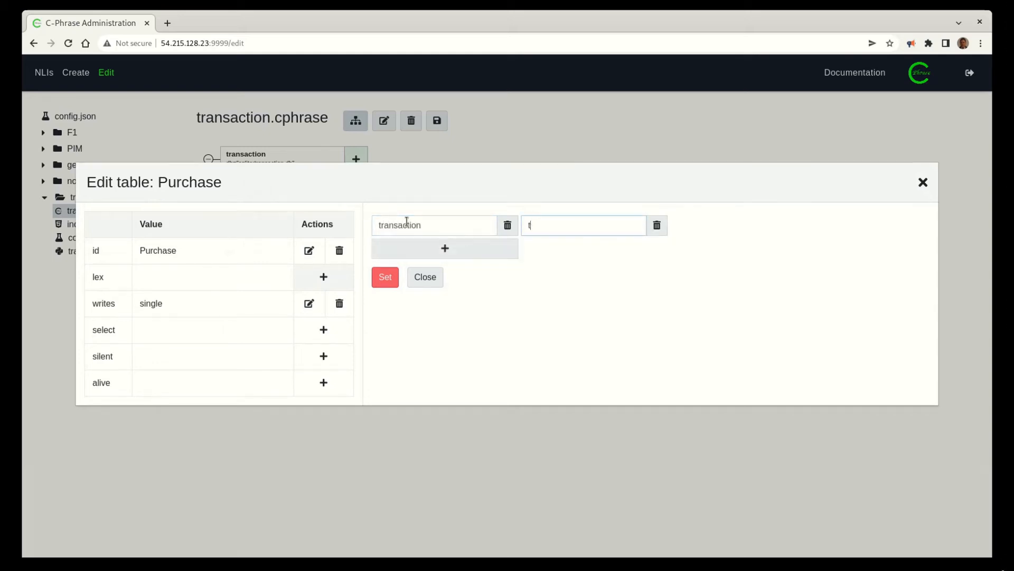
{"action": "type", "text": "ransactions"}
{"action": "key", "text": "Return"}
Add "bought" and "bought by" to the Purchase table's lex, apply the list, and display the configuration's XML source.
{"action": "type", "text": "bough"}
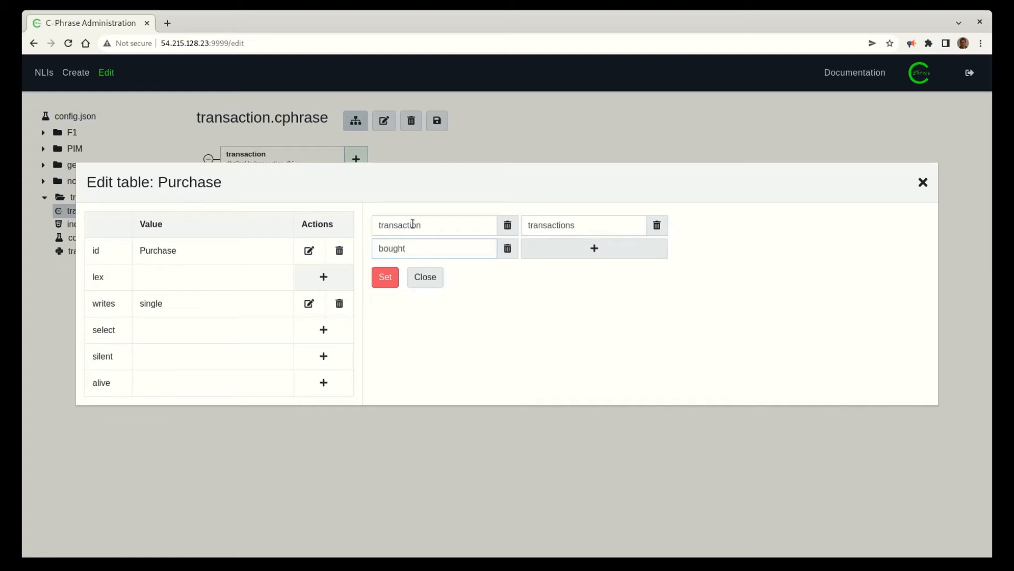
{"action": "type", "text": "t"}
{"action": "key", "text": "Return"}
{"action": "type", "text": "bough"}
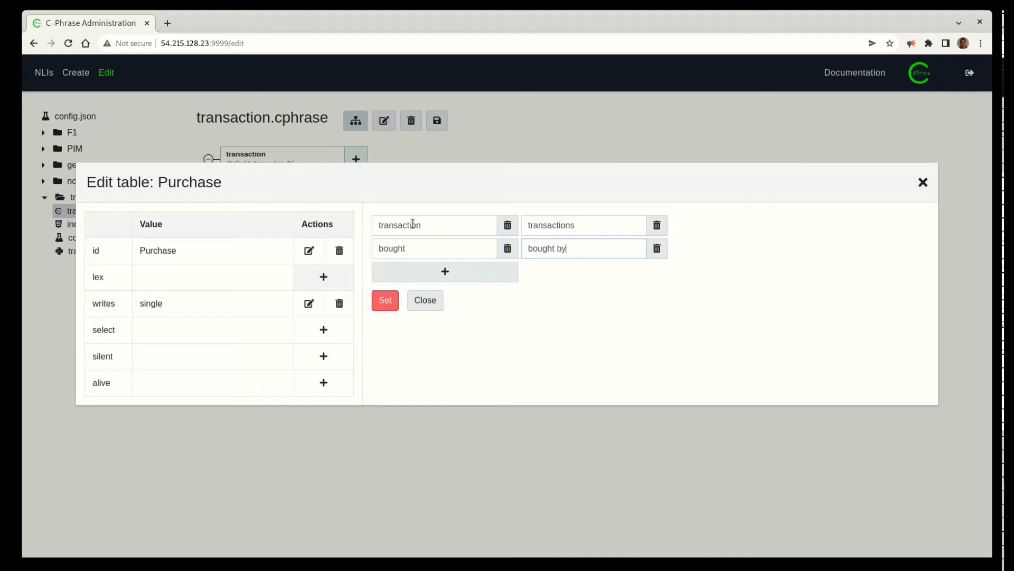
{"action": "left_click", "coordinate": [384, 301]}
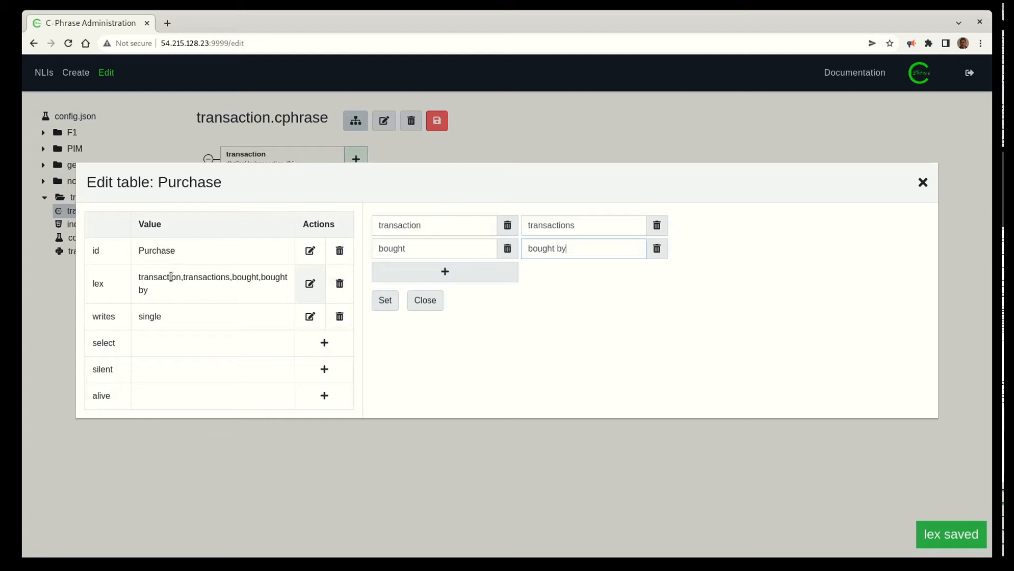
{"action": "left_click", "coordinate": [423, 302]}
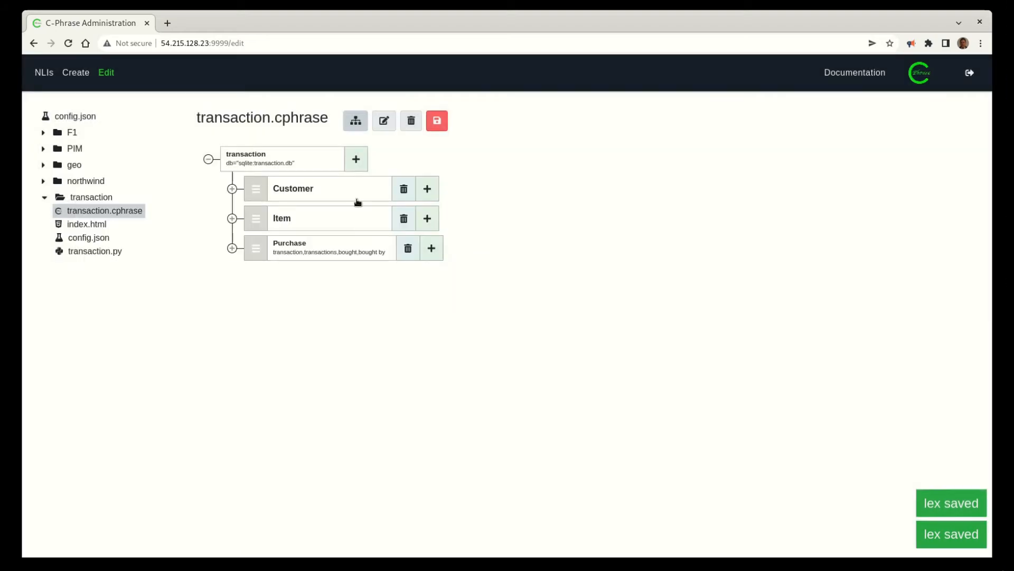
{"action": "left_click", "coordinate": [384, 123]}
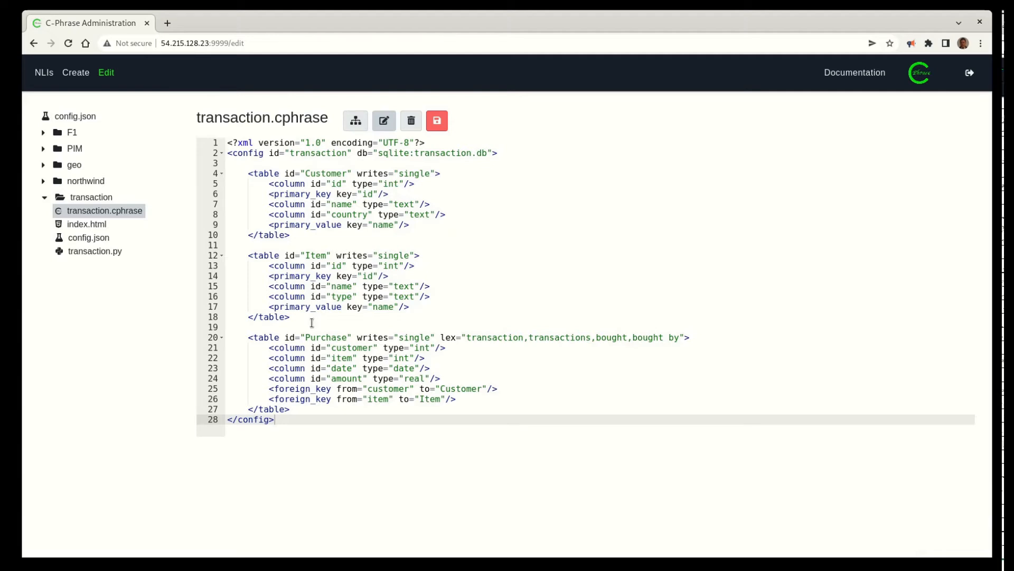
In the tree view, add the value "vegetable" under the Item table's type column.
{"action": "left_click", "coordinate": [356, 120]}
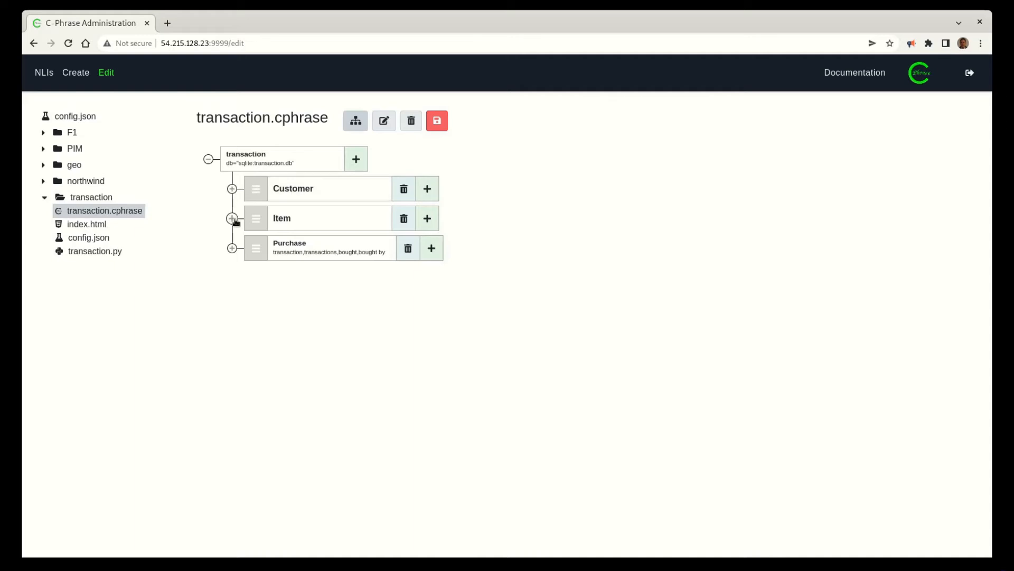
{"action": "left_click", "coordinate": [233, 219]}
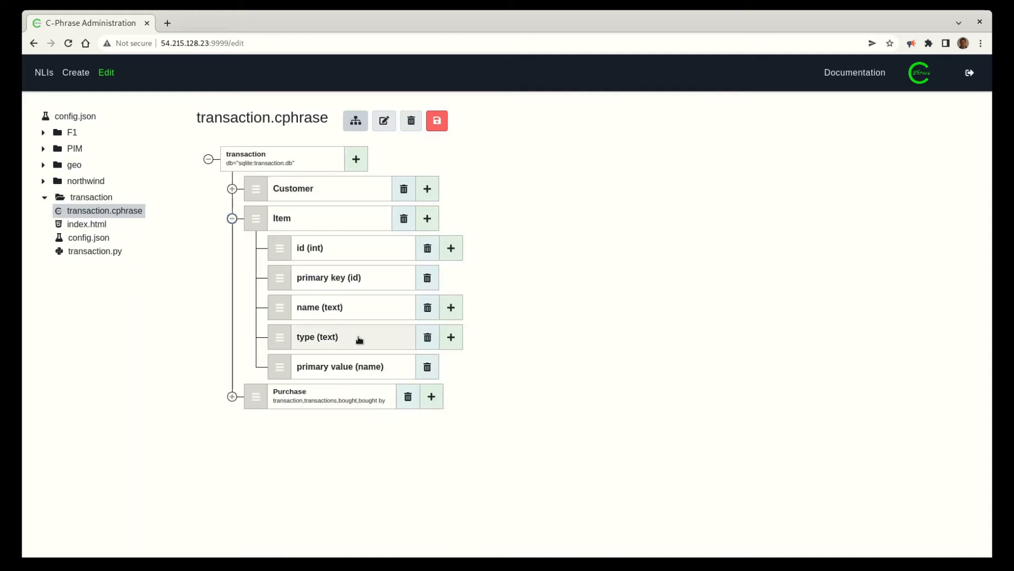
{"action": "left_click", "coordinate": [450, 337]}
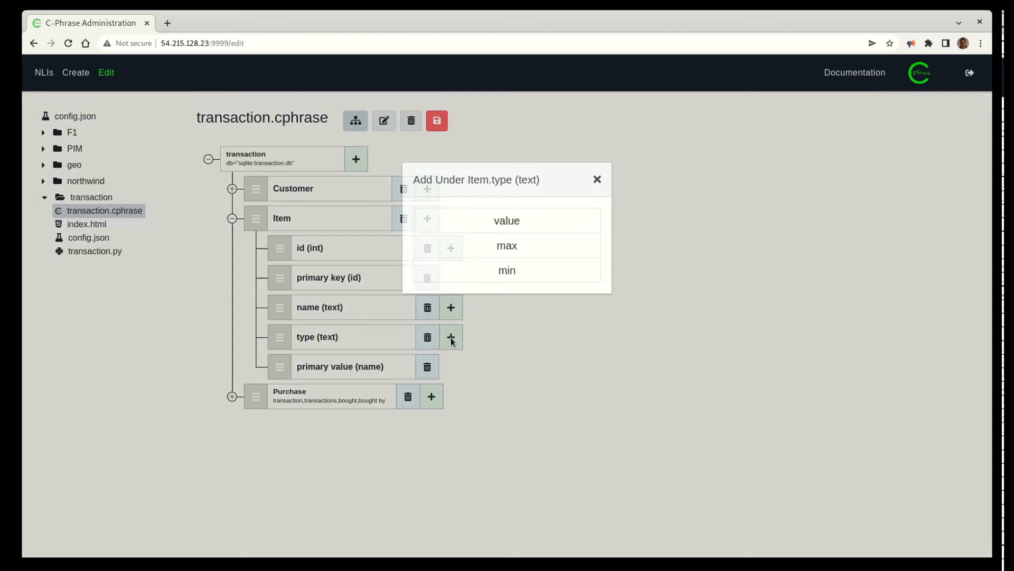
{"action": "left_click", "coordinate": [494, 220]}
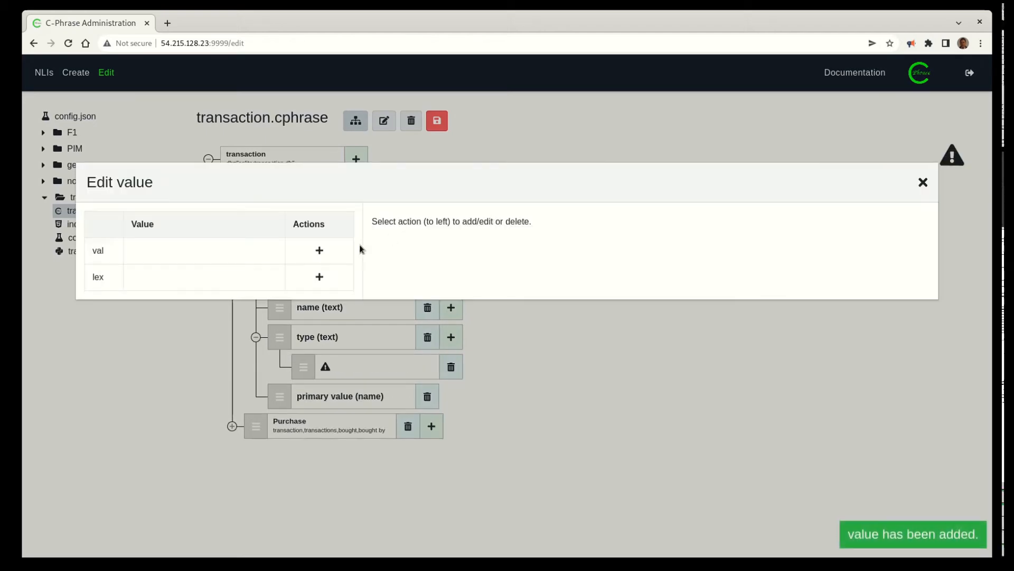
{"action": "left_click", "coordinate": [319, 252]}
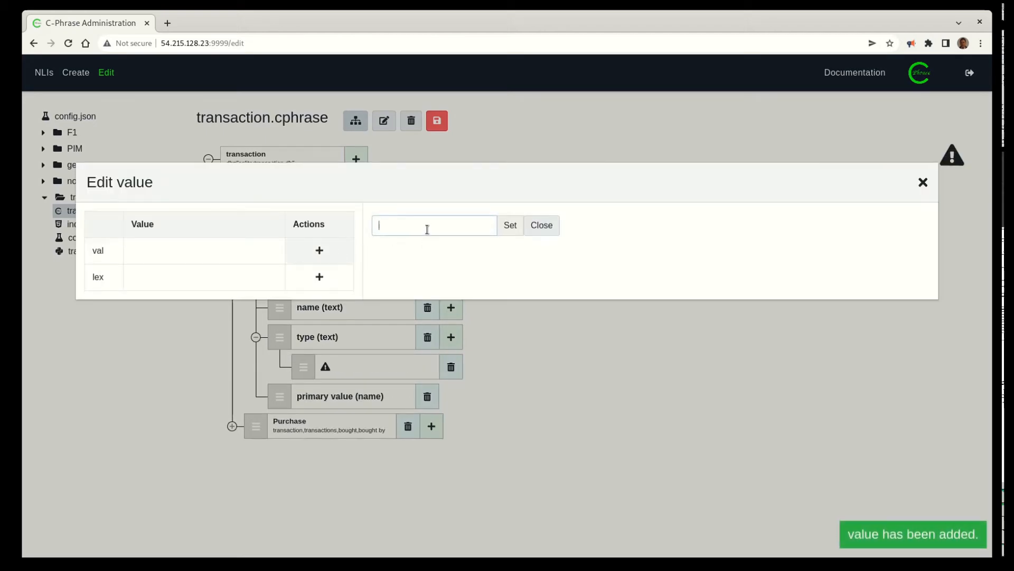
{"action": "type", "text": "vegeta"}
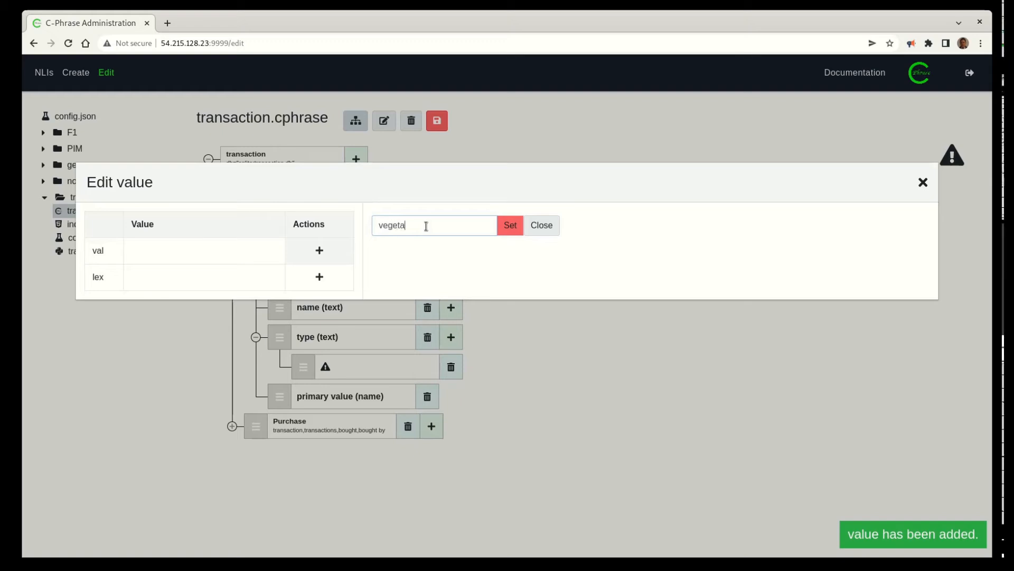
{"action": "type", "text": "ble"}
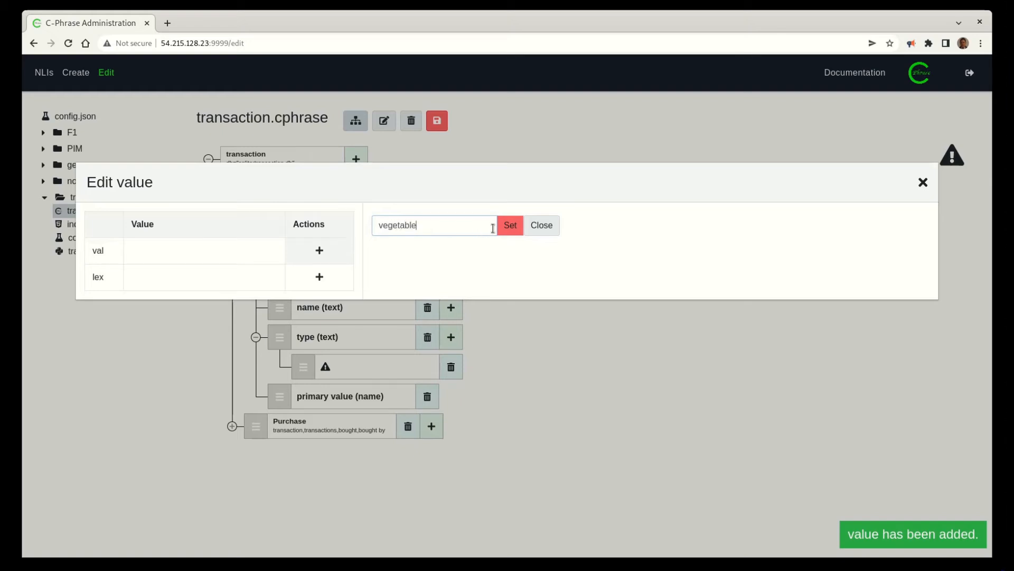
{"action": "left_click", "coordinate": [510, 225]}
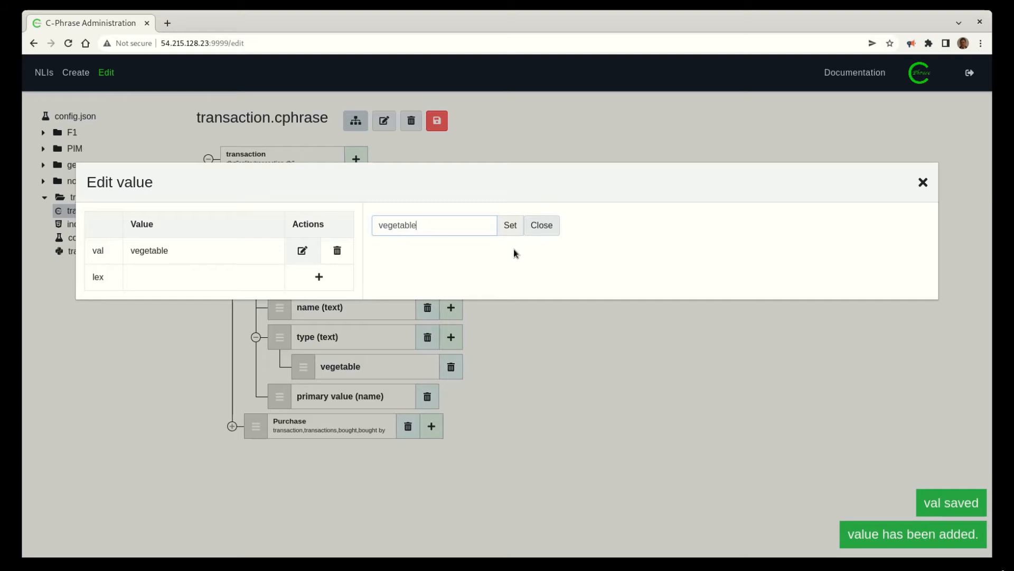
{"action": "left_click", "coordinate": [542, 225]}
Add a second value, "fruit", under the Item table's type column.
{"action": "left_click", "coordinate": [452, 337]}
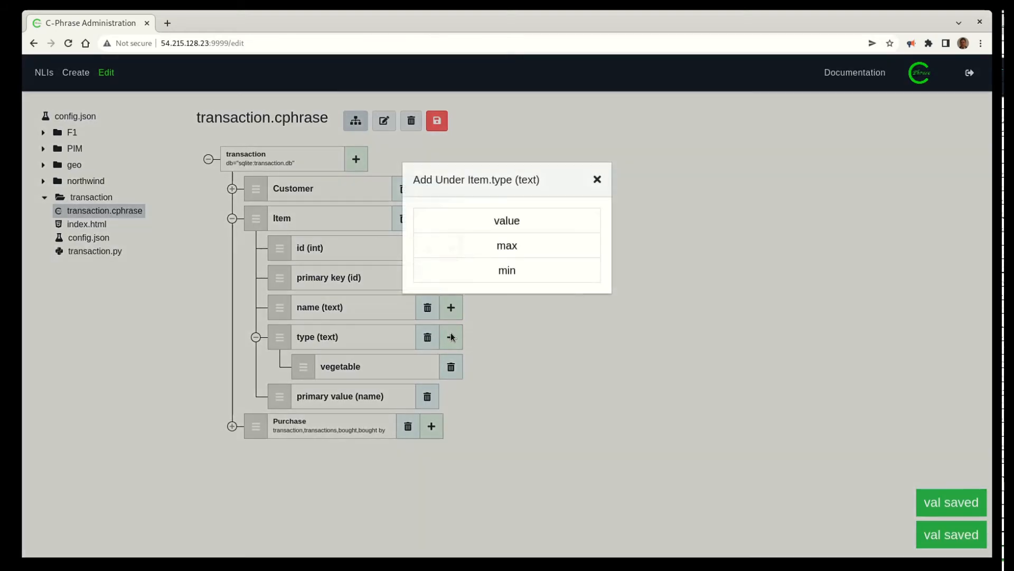
{"action": "left_click", "coordinate": [508, 233]}
{"action": "left_click", "coordinate": [316, 254]}
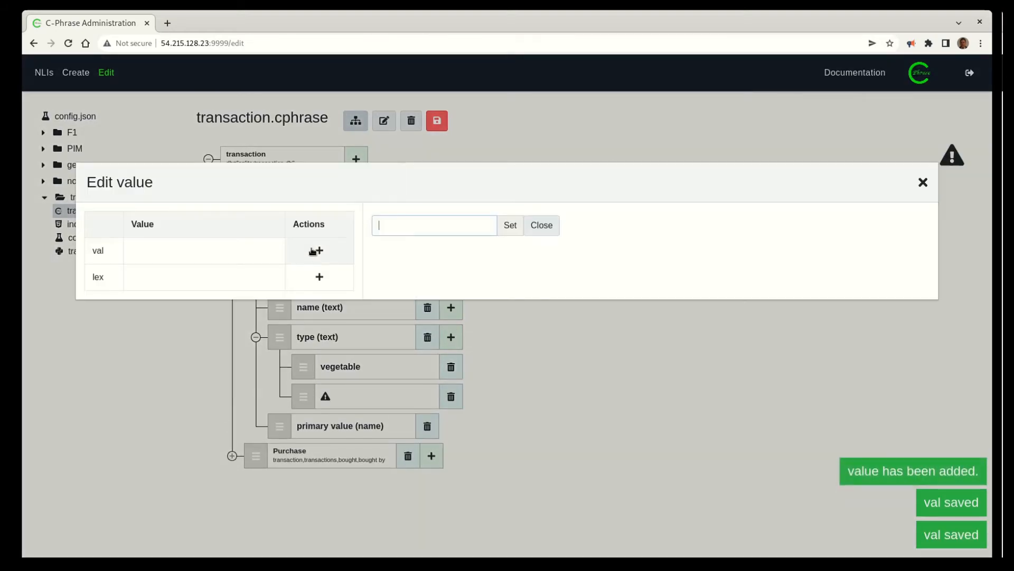
{"action": "type", "text": "frui"}
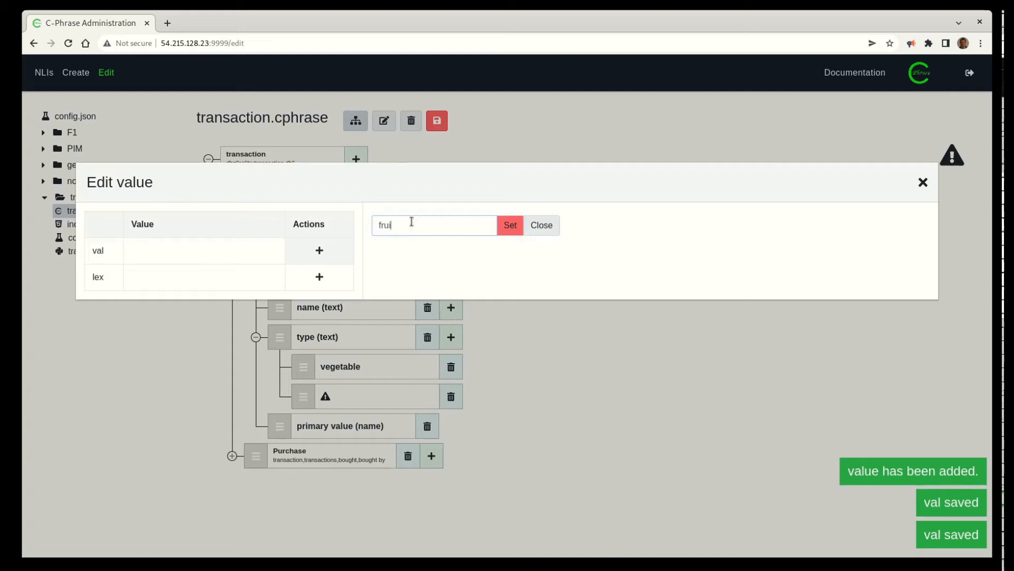
{"action": "type", "text": "t"}
{"action": "left_click", "coordinate": [509, 226]}
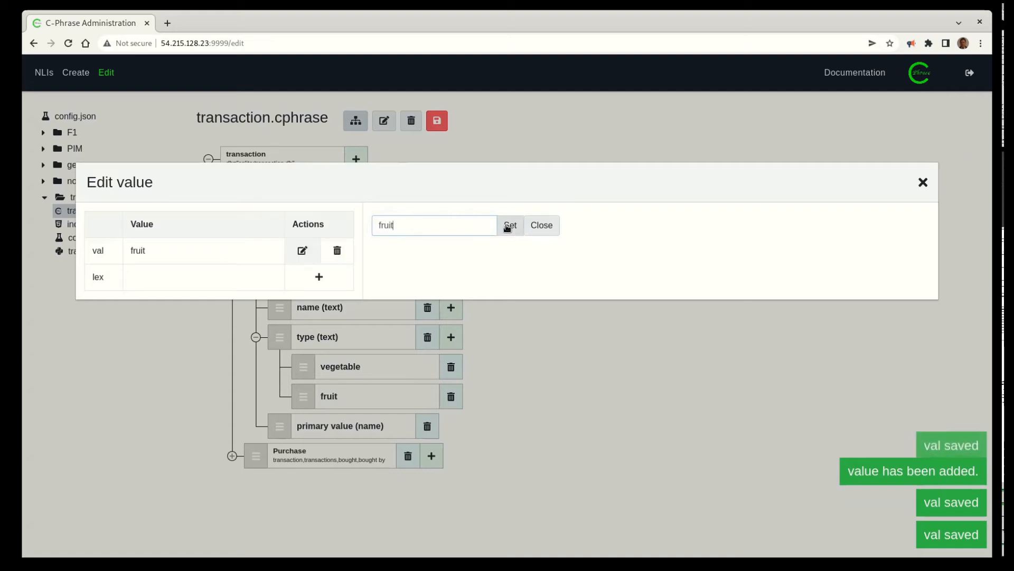
{"action": "left_click", "coordinate": [542, 226]}
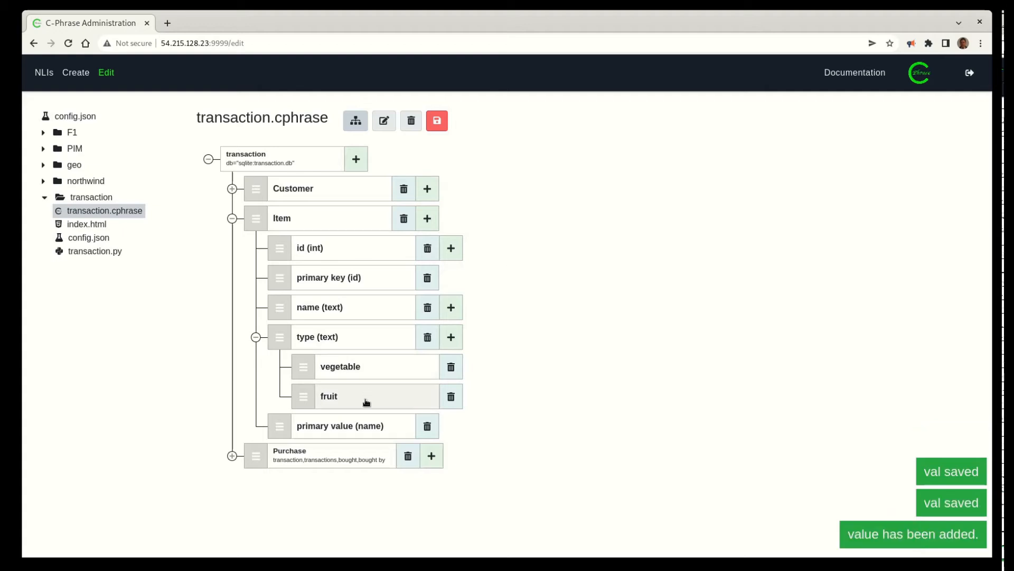
Collapse the Item table, display the configuration's XML source, and highlight the Purchase table's amount column definition.
{"action": "left_click", "coordinate": [256, 337]}
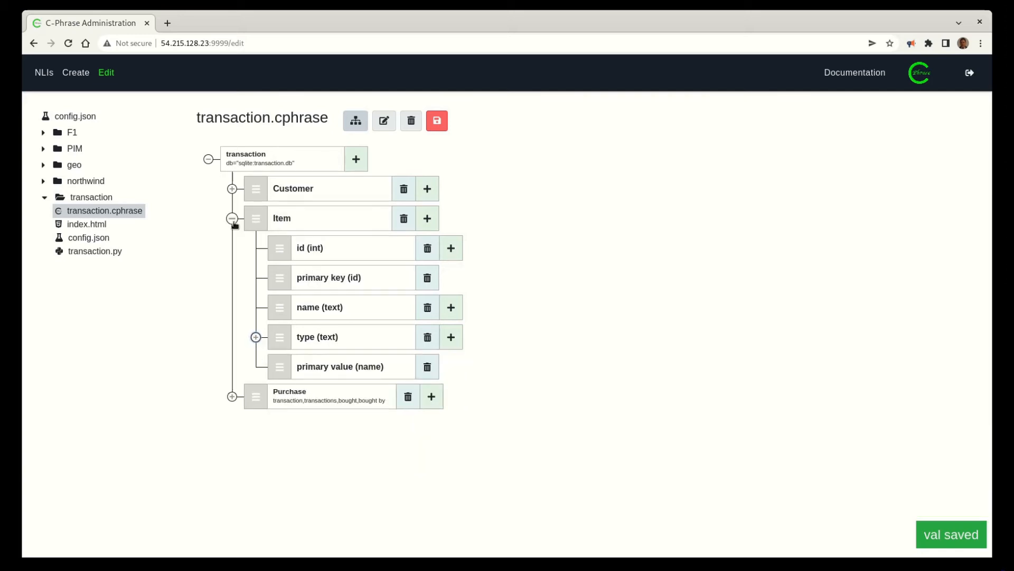
{"action": "left_click", "coordinate": [233, 218]}
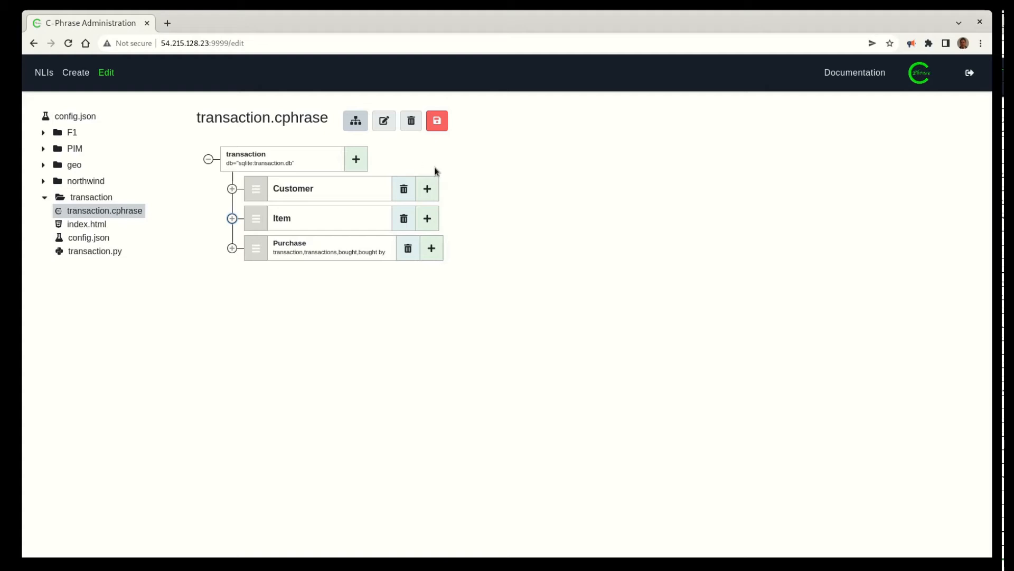
{"action": "left_click", "coordinate": [385, 120]}
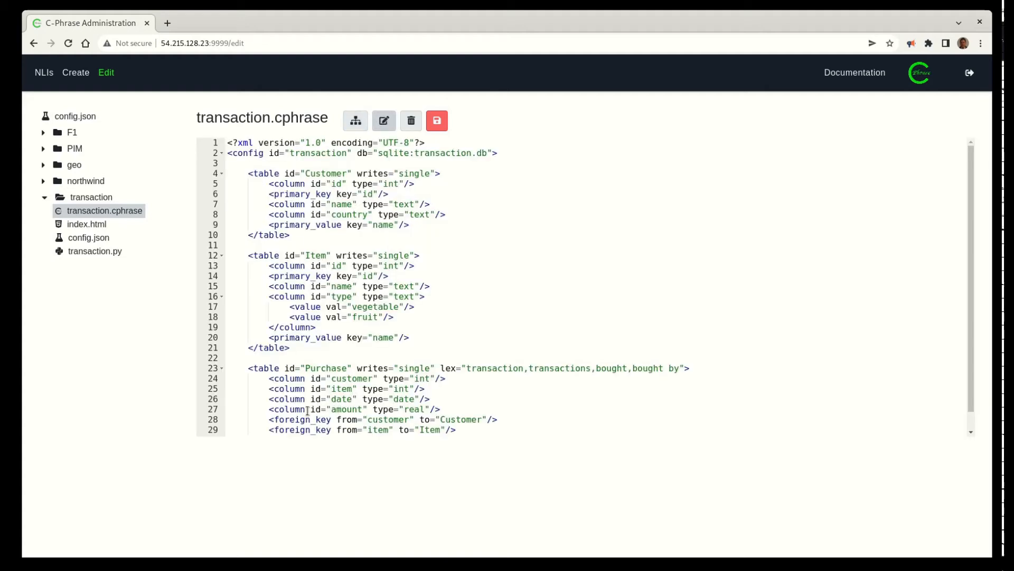
{"action": "left_click_drag", "start_coordinate": [268, 410], "coordinate": [441, 410]}
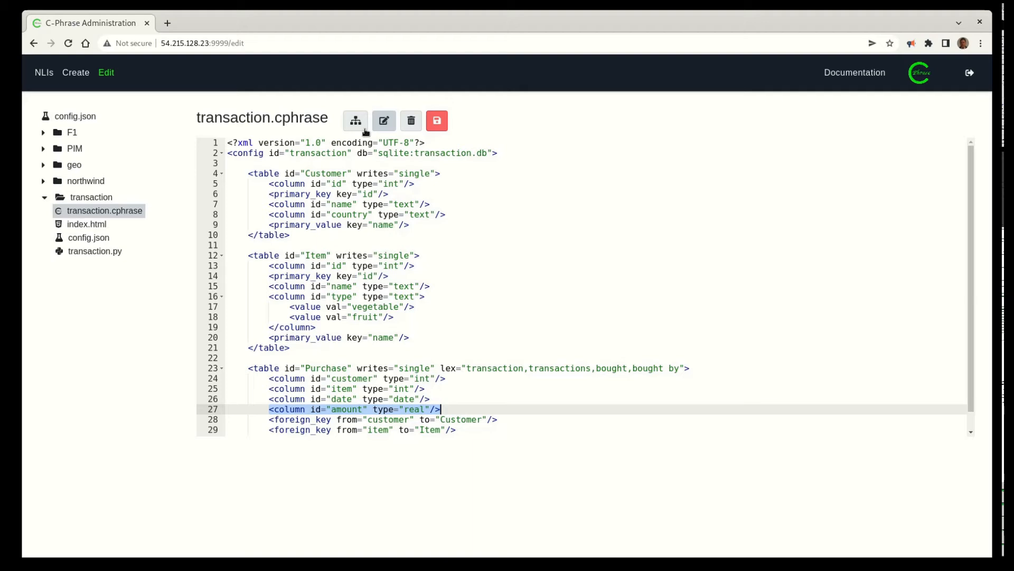
Set the properties of the Purchase table's amount column to +totalling and save transaction.cphrase.
{"action": "left_click", "coordinate": [357, 122]}
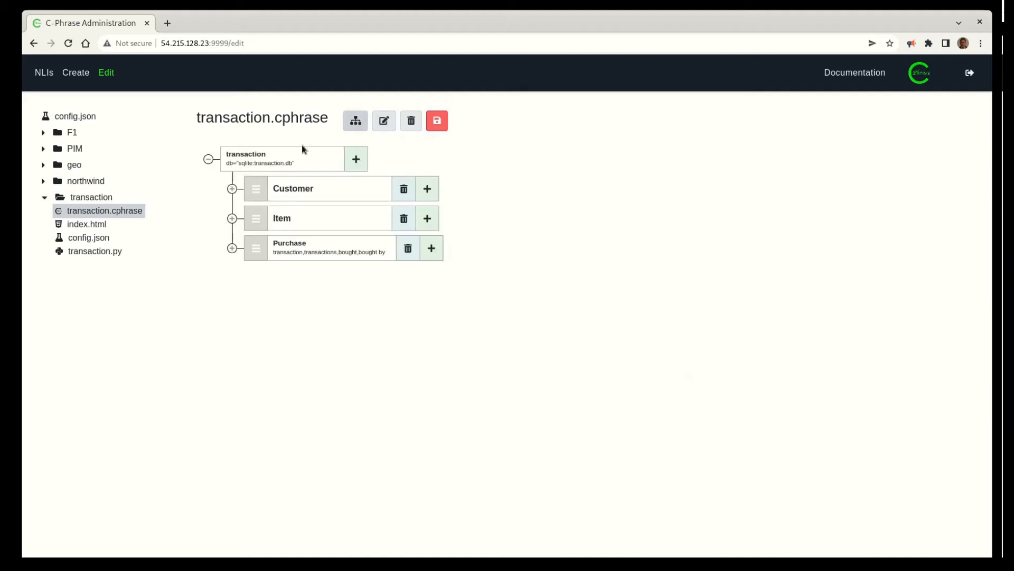
{"action": "left_click", "coordinate": [232, 248]}
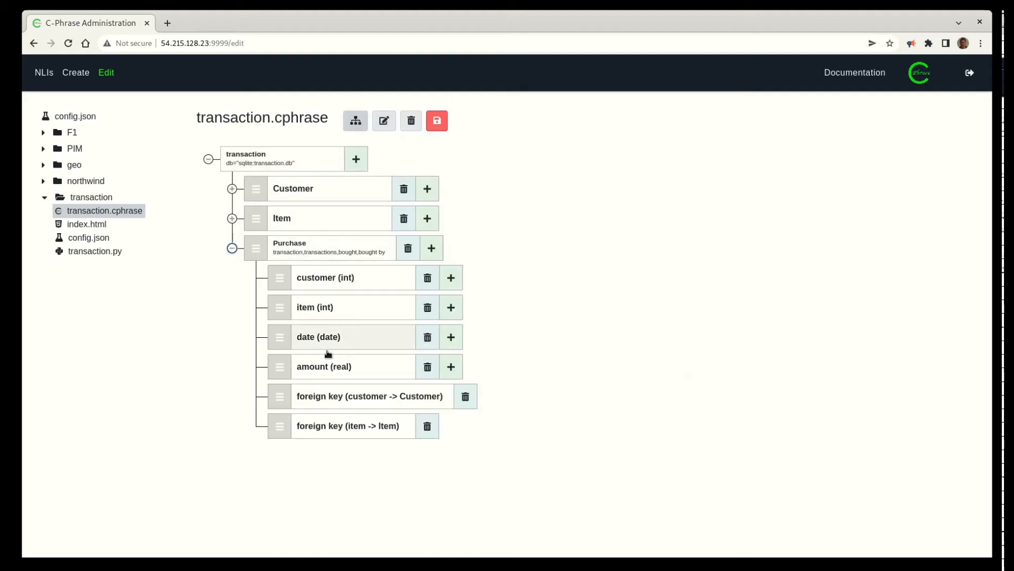
{"action": "left_click", "coordinate": [378, 368]}
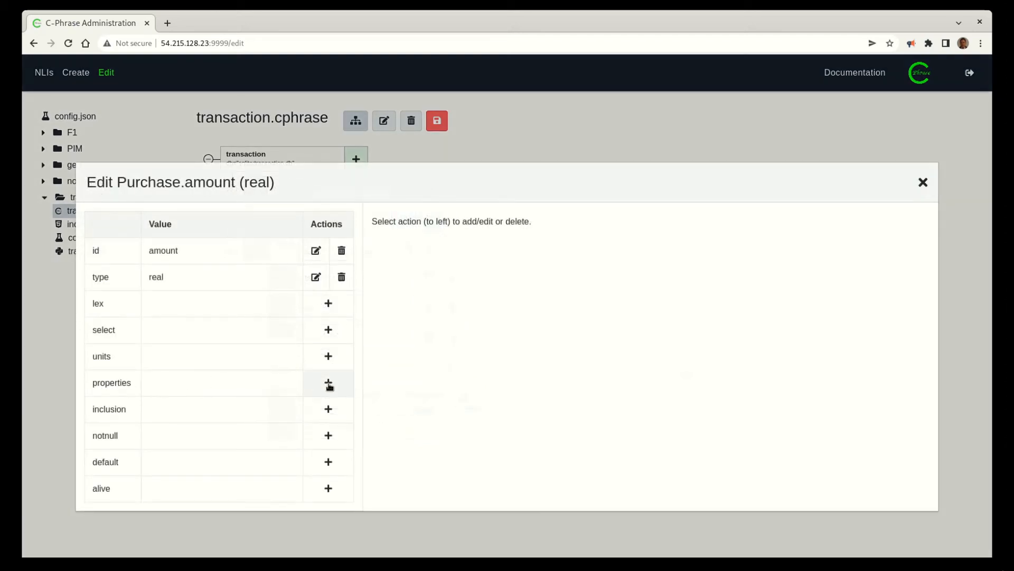
{"action": "left_click", "coordinate": [328, 382]}
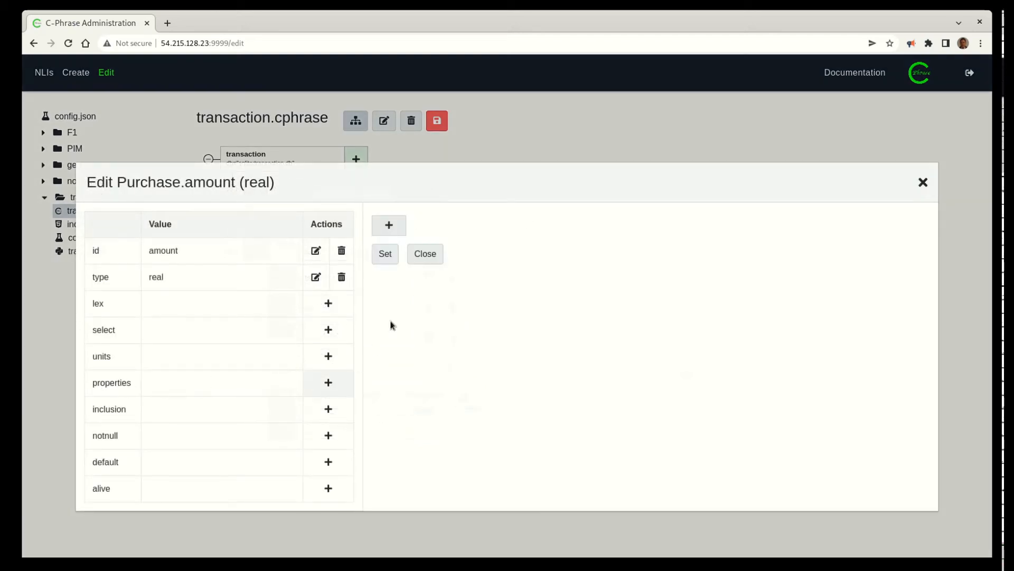
{"action": "left_click", "coordinate": [393, 226]}
{"action": "left_click", "coordinate": [420, 424]}
{"action": "left_click", "coordinate": [385, 254]}
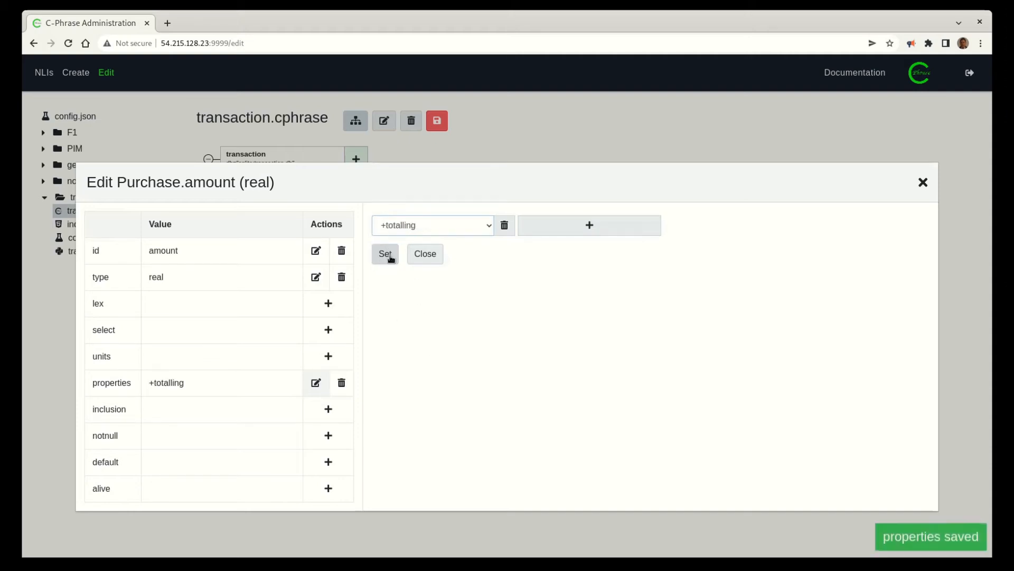
{"action": "left_click", "coordinate": [423, 257]}
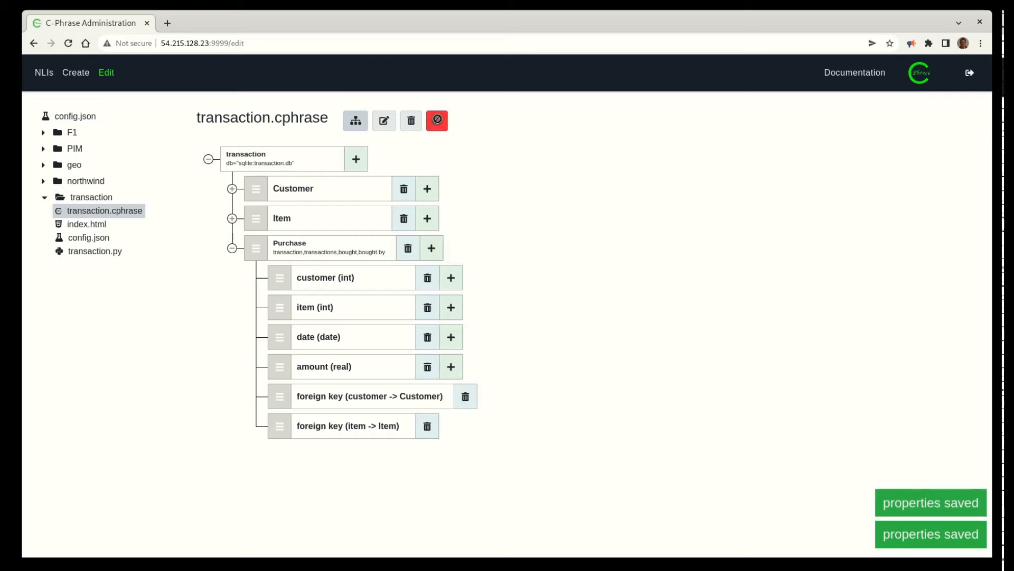
{"action": "left_click", "coordinate": [437, 120]}
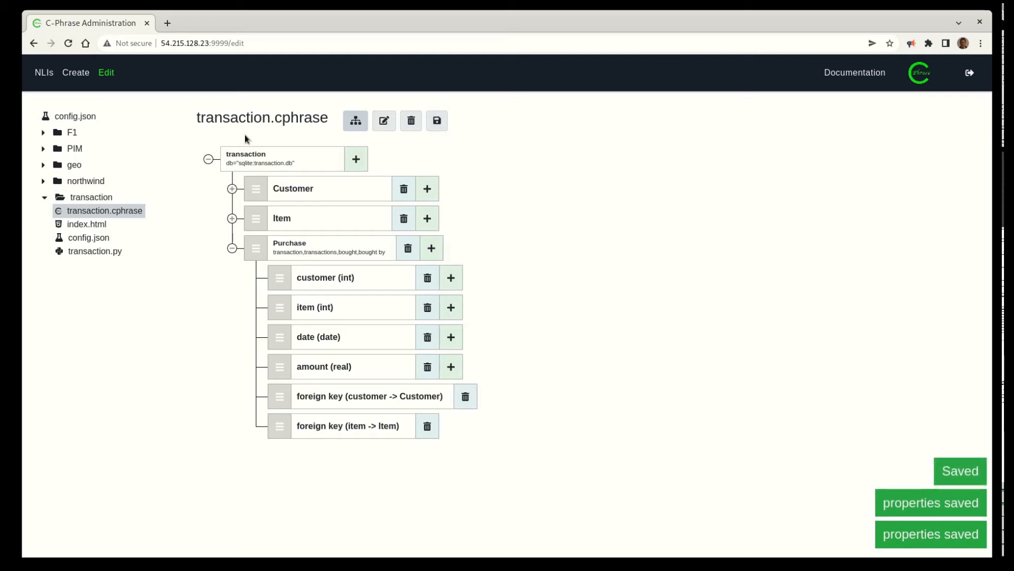
Launch the transaction natural language interface on port 8000 and open it.
{"action": "left_click", "coordinate": [44, 73]}
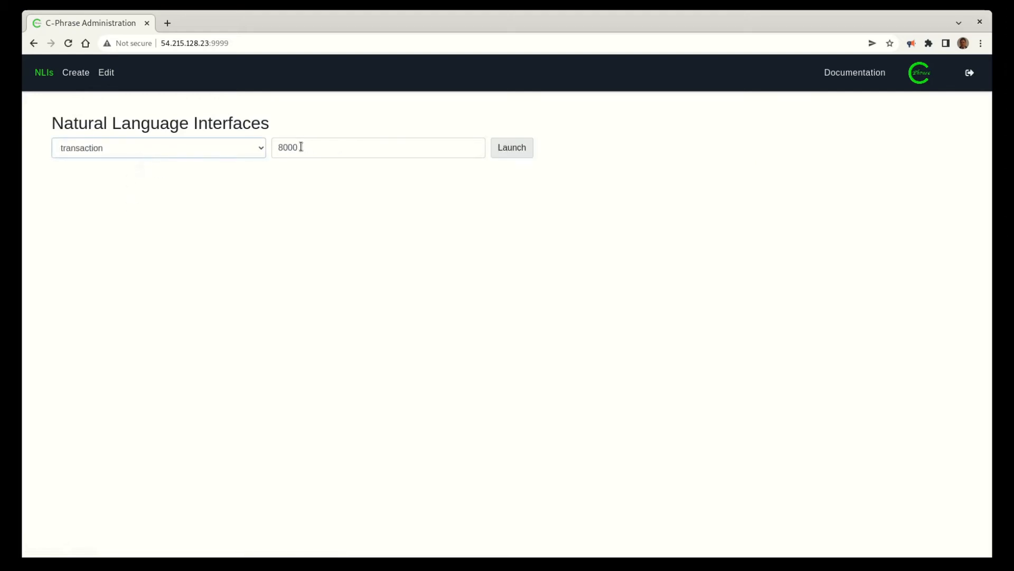
{"action": "left_click", "coordinate": [509, 154]}
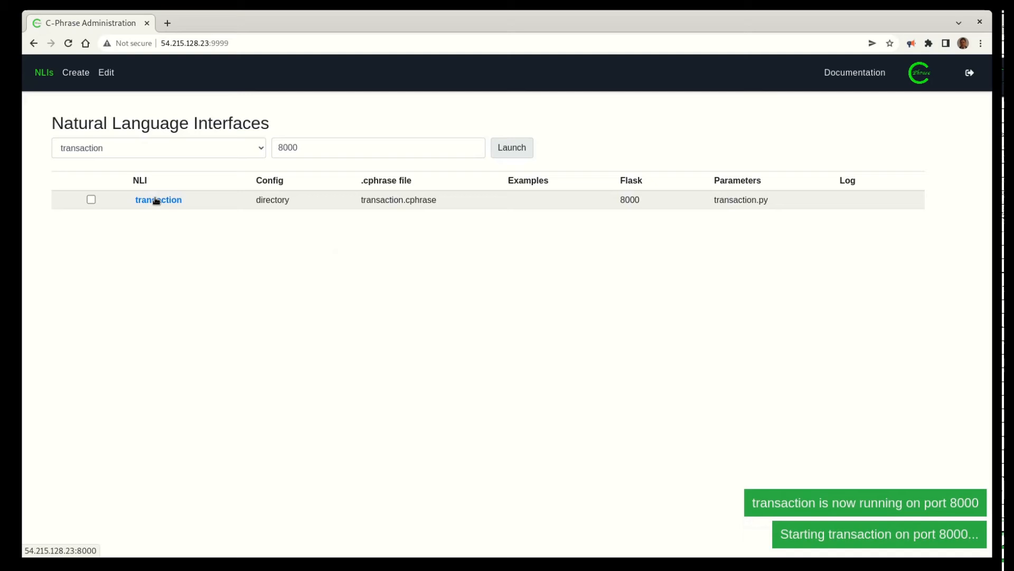
{"action": "left_click", "coordinate": [155, 202]}
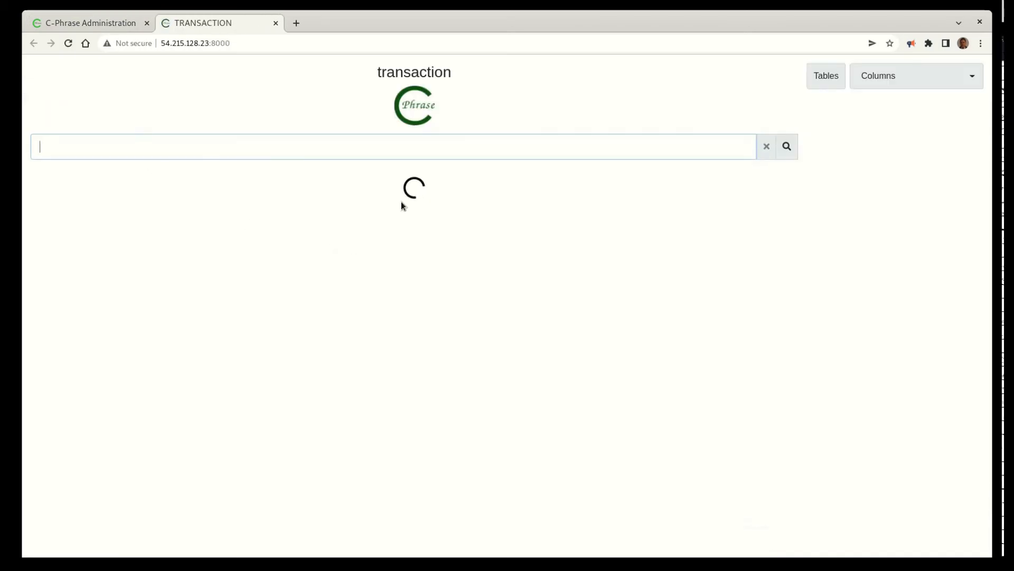
List the interface's tables and run a query for "customer".
{"action": "left_click", "coordinate": [815, 76]}
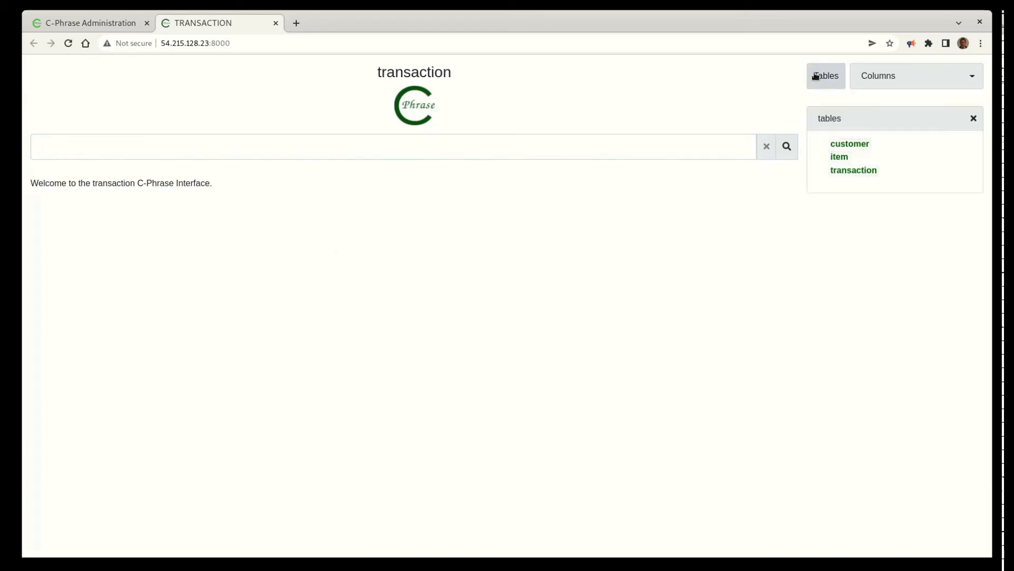
{"action": "left_click", "coordinate": [849, 146]}
{"action": "left_click", "coordinate": [798, 152]}
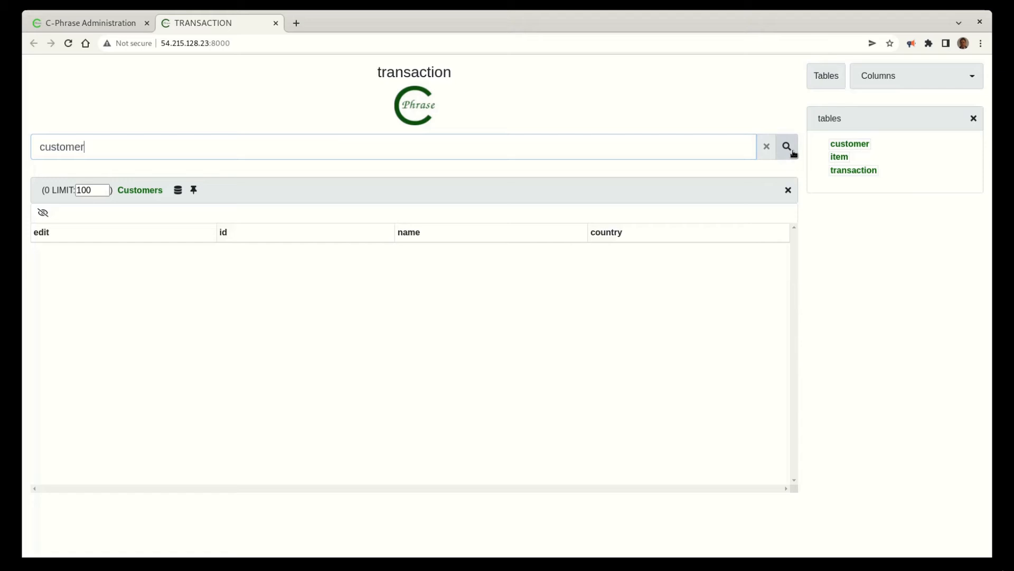
Extend the query to "add customer" and run it to open the customer insert form.
{"action": "left_click", "coordinate": [158, 147]}
{"action": "key", "text": "Home"}
{"action": "type", "text": "add"}
{"action": "key", "text": "Return"}
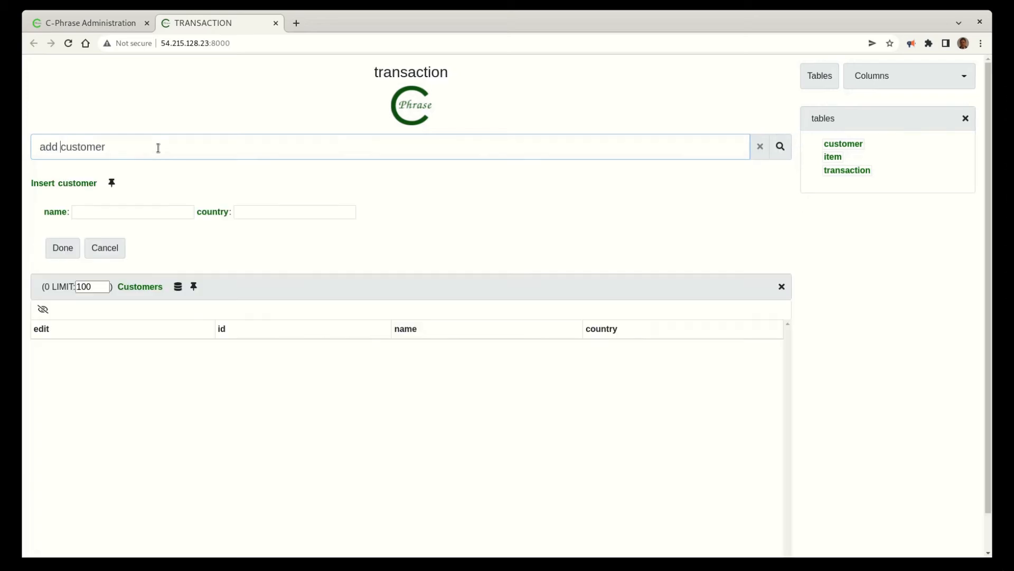
Insert the first customer by entering the customer's name and the country USA.
{"action": "left_click", "coordinate": [144, 211]}
{"action": "type", "text": "Alice"}
{"action": "key", "text": "Tab"}
{"action": "type", "text": "USA"}
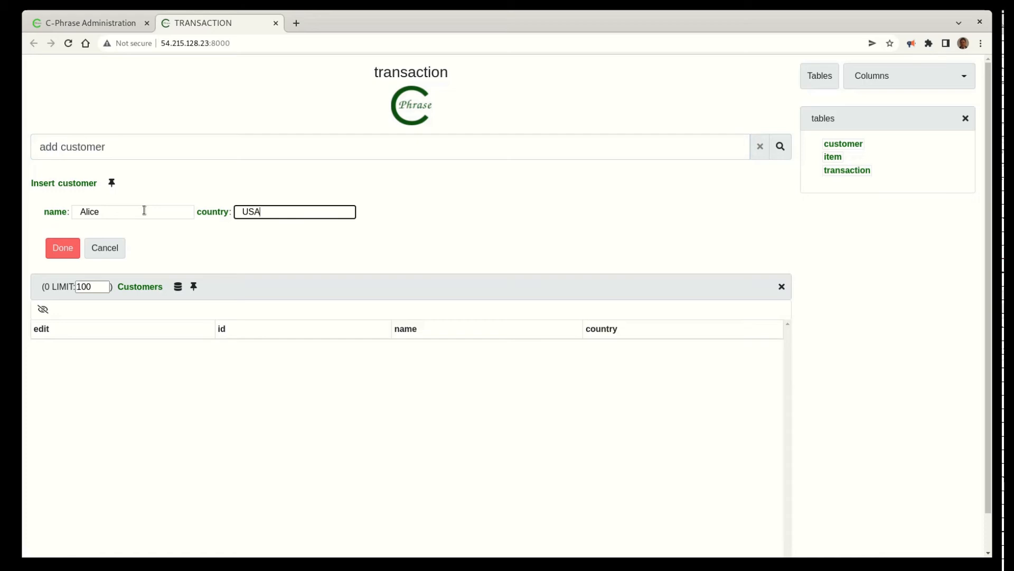
{"action": "key", "text": "Return"}
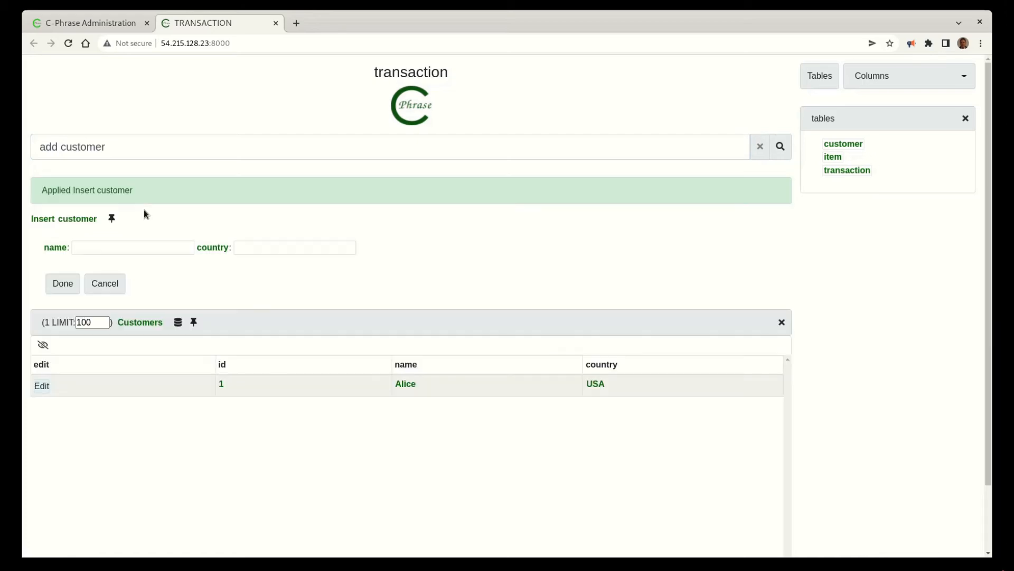
Insert a second customer by entering the customer's name and the country Canada.
{"action": "left_click", "coordinate": [144, 245]}
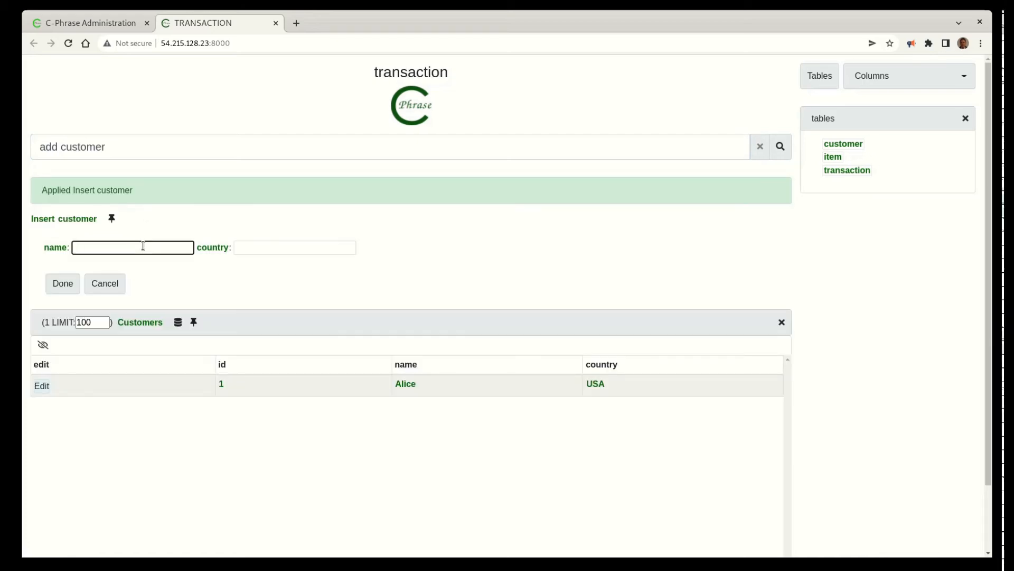
{"action": "type", "text": "Bob"}
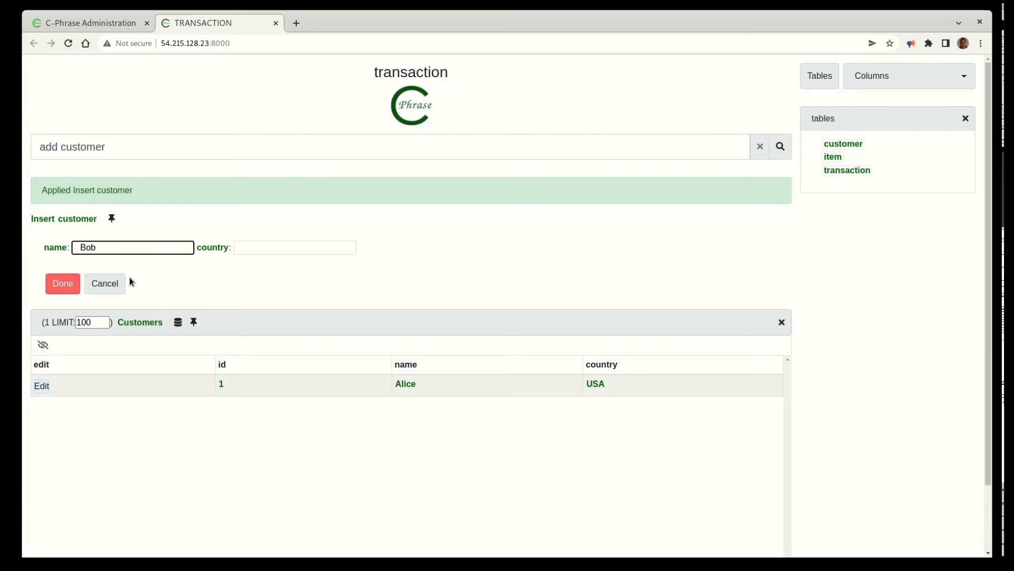
{"action": "key", "text": "Tab"}
{"action": "type", "text": "Canada"}
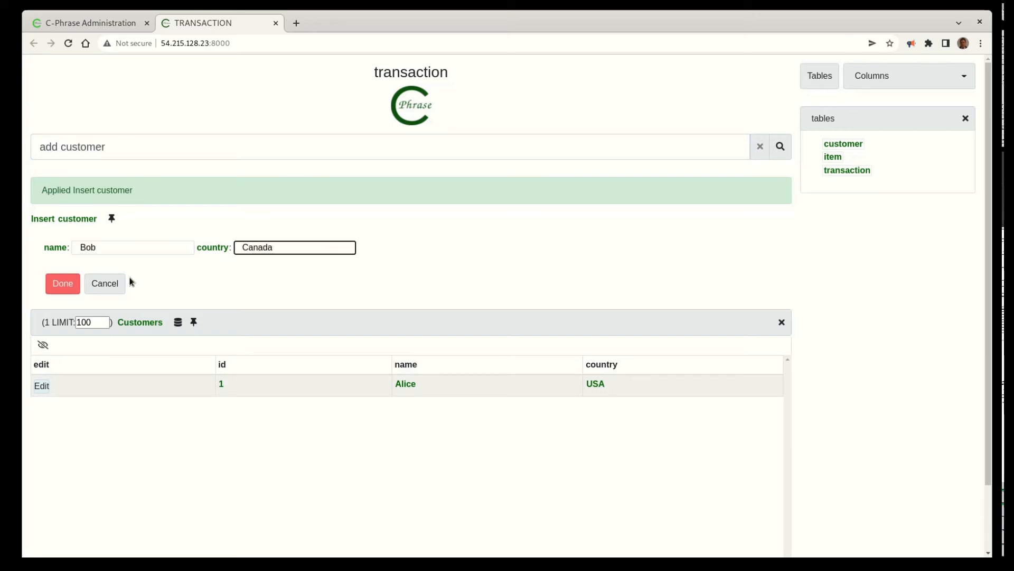
{"action": "key", "text": "Return"}
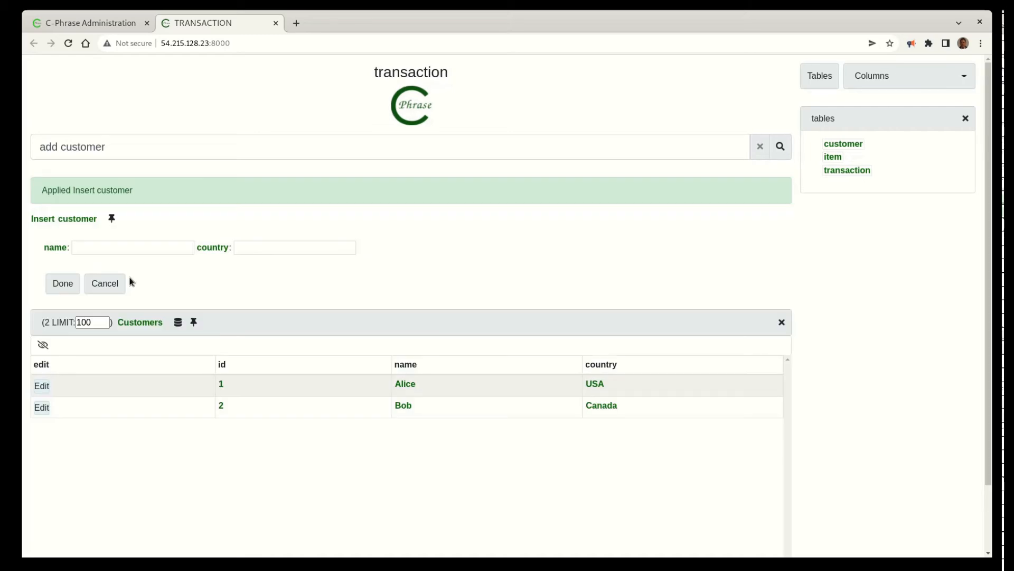
Insert a third customer by entering the customer's name and the country USA.
{"action": "left_click", "coordinate": [137, 248]}
{"action": "type", "text": "Charlie"}
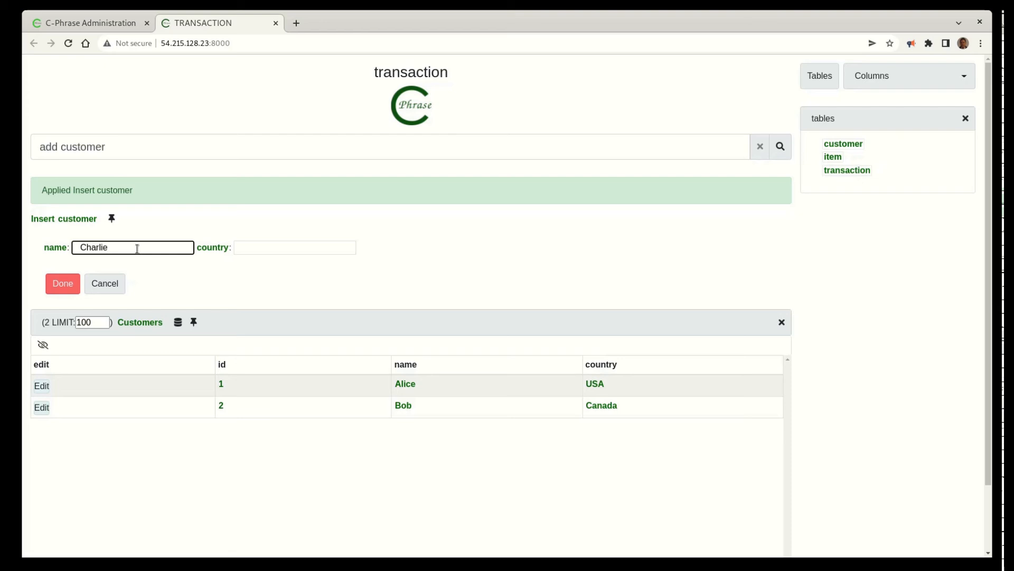
{"action": "key", "text": "Tab"}
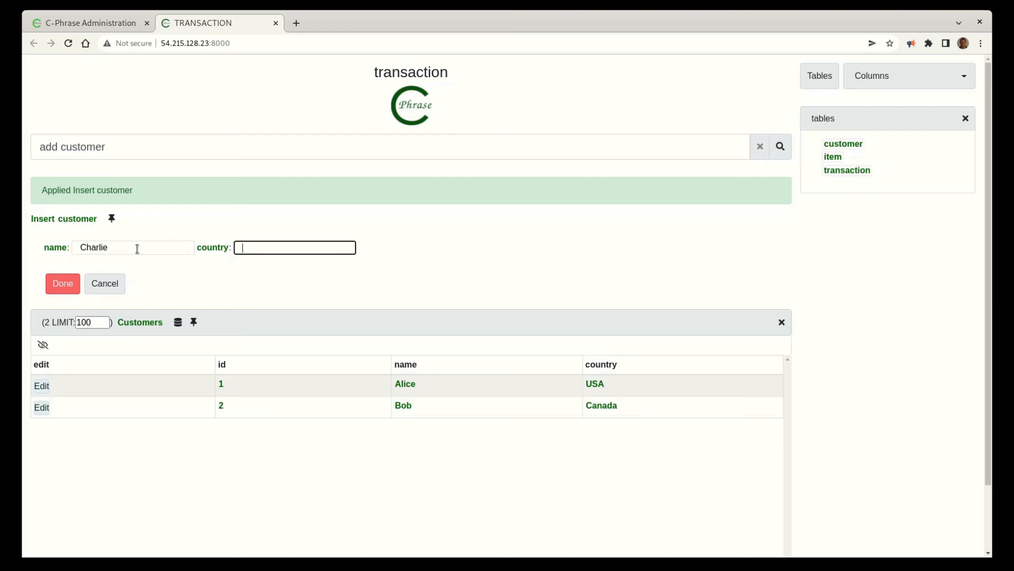
{"action": "type", "text": "USA"}
{"action": "key", "text": "Return"}
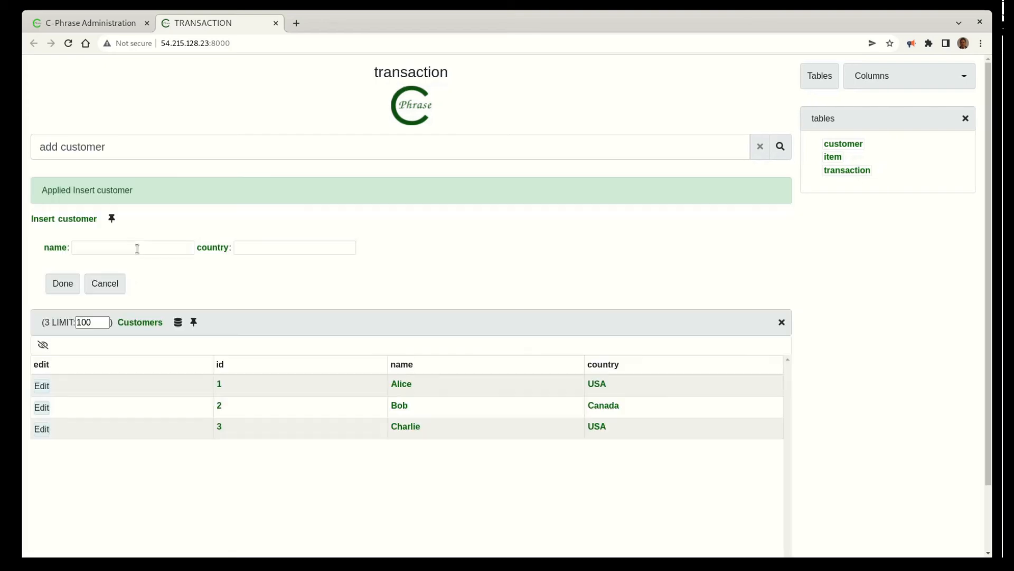
Insert a fourth customer by entering the customer's name and the country USA.
{"action": "left_click", "coordinate": [137, 249]}
{"action": "type", "text": "Dave"}
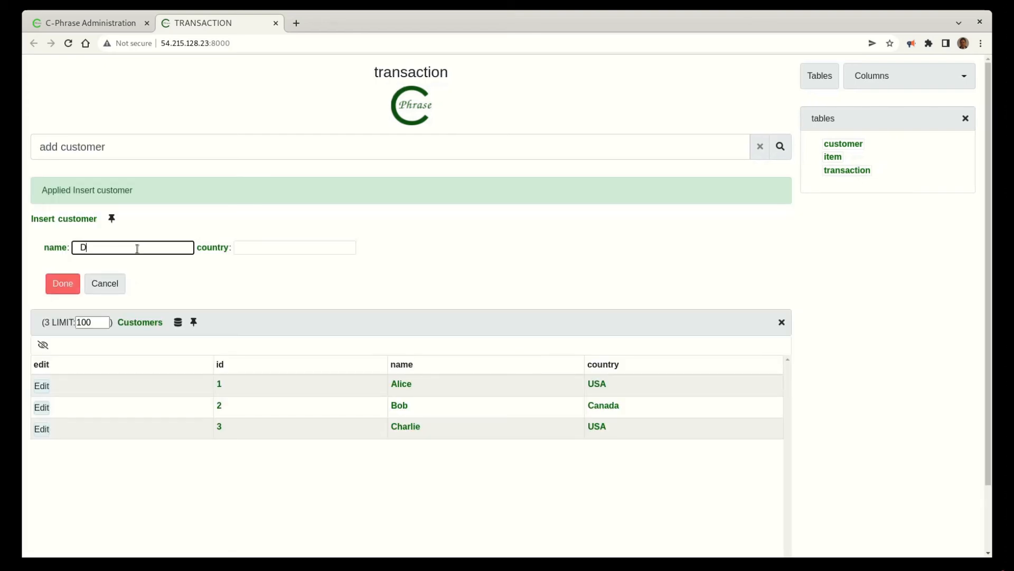
{"action": "key", "text": "Tab"}
{"action": "type", "text": "USA"}
{"action": "key", "text": "Return"}
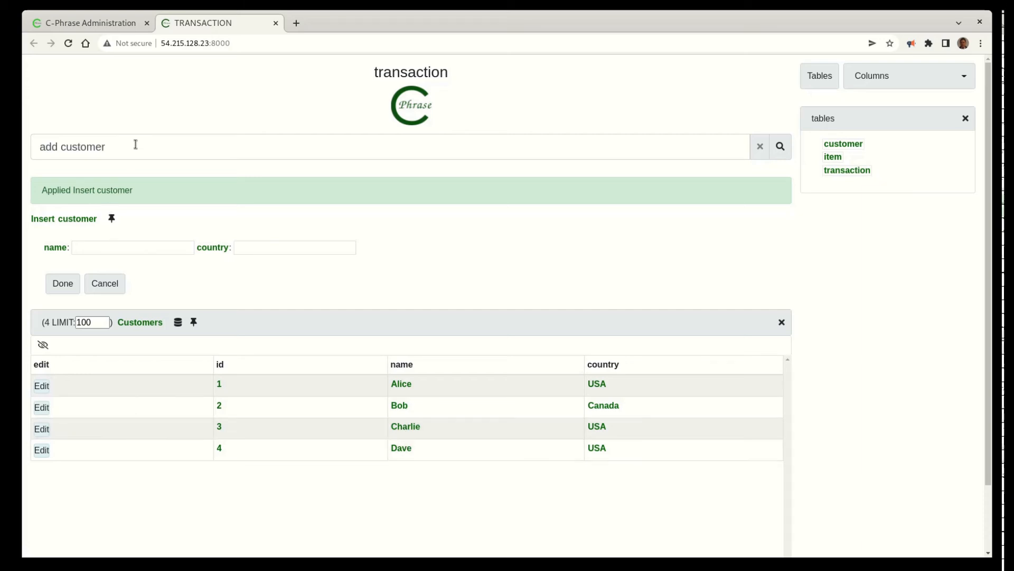
Query for "item" and extend the query to "add item" to open the item insert form.
{"action": "triple_click", "coordinate": [223, 156]}
{"action": "type", "text": "item"}
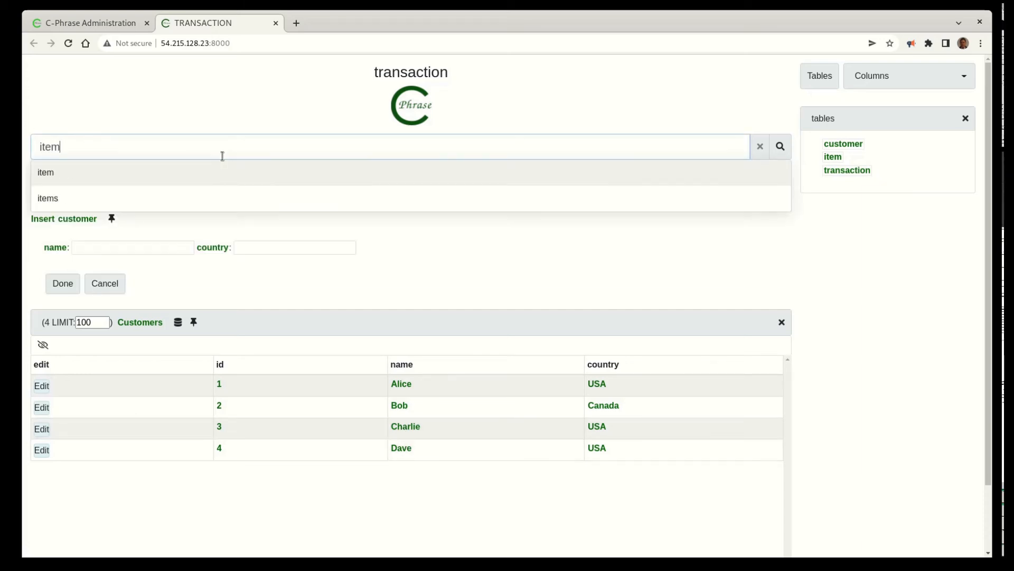
{"action": "key", "text": "Return"}
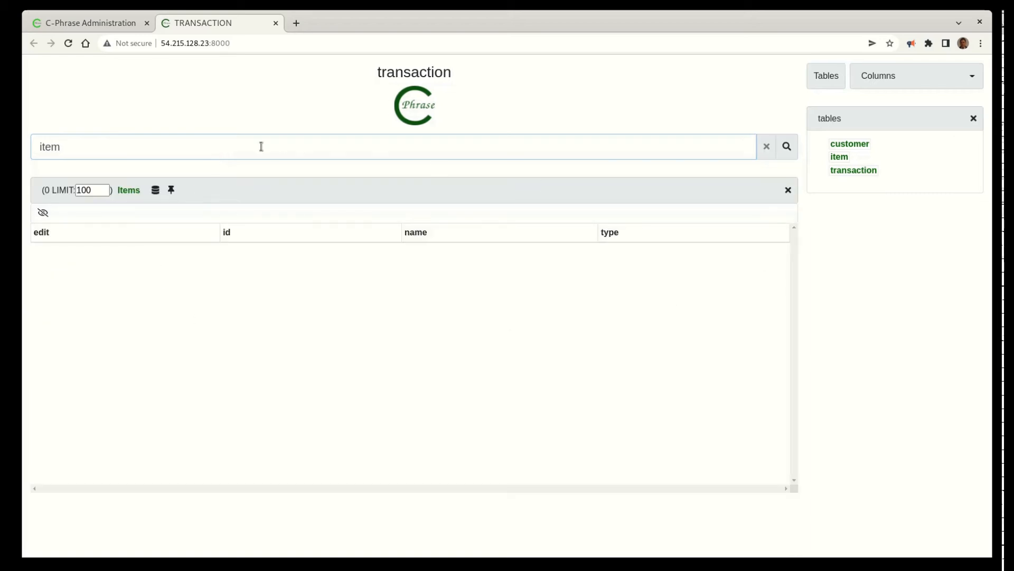
{"action": "key", "text": "Left"}
{"action": "type", "text": "add"}
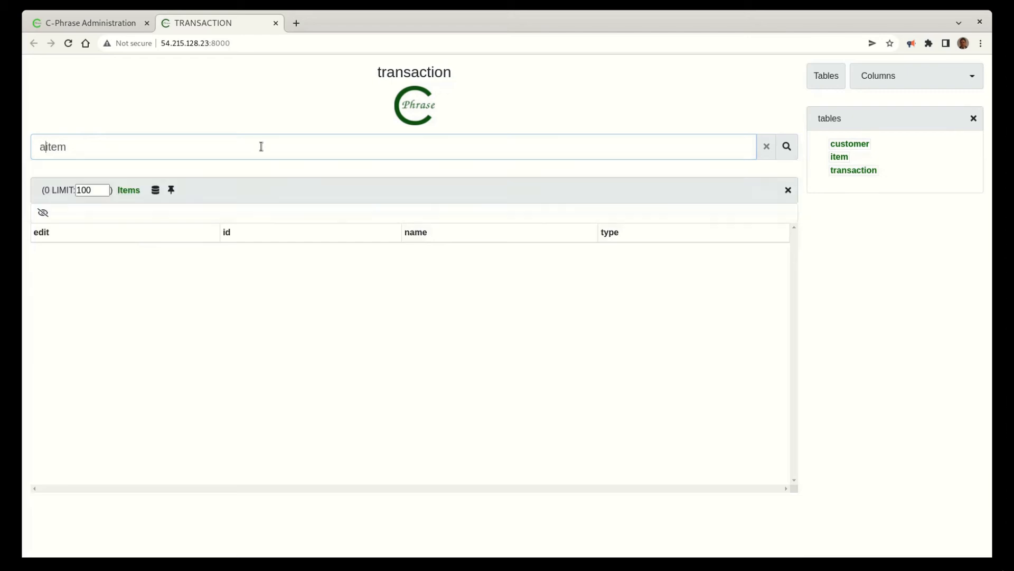
{"action": "key", "text": "Return"}
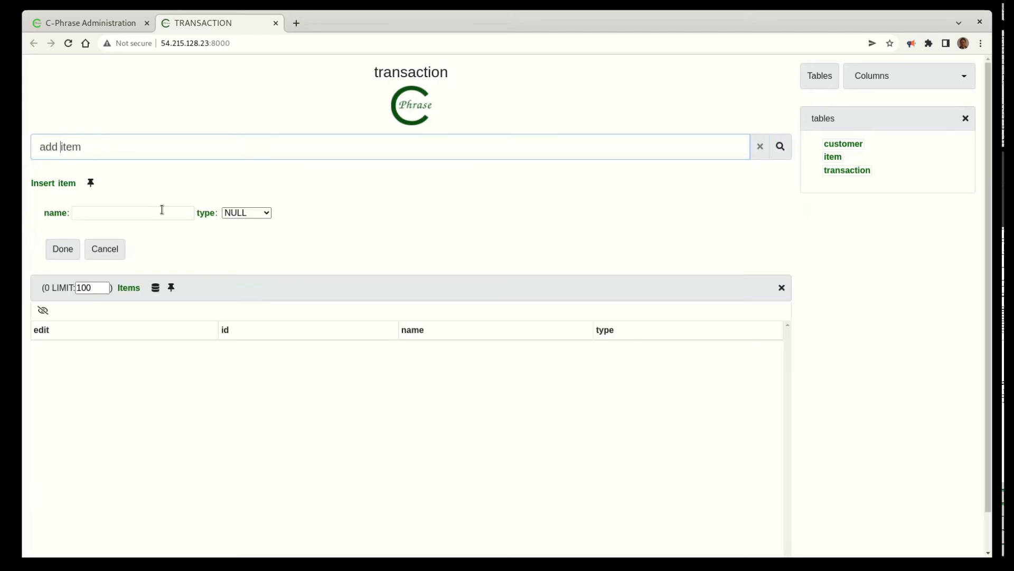
Extend the query to "add item fruit" and run it to get an insert form with the type preset to fruit.
{"action": "left_click", "coordinate": [264, 213]}
{"action": "left_click", "coordinate": [249, 231]}
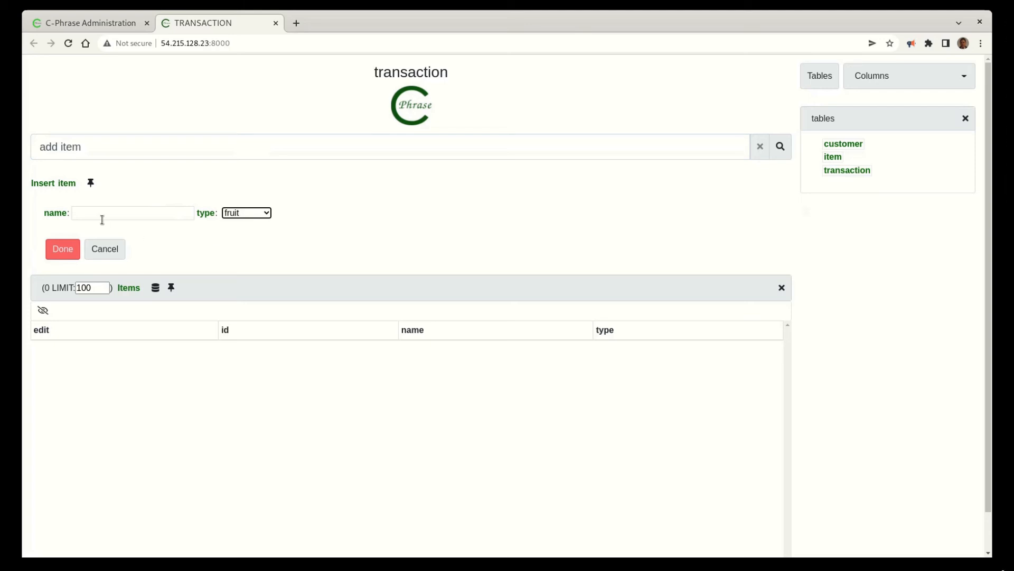
{"action": "left_click", "coordinate": [110, 148]}
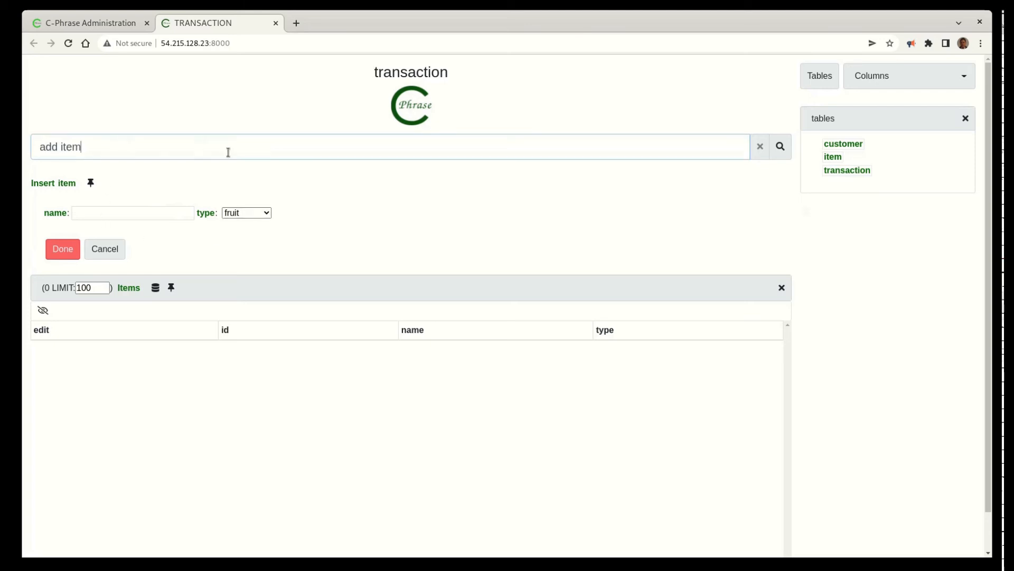
{"action": "type", "text": "frui"}
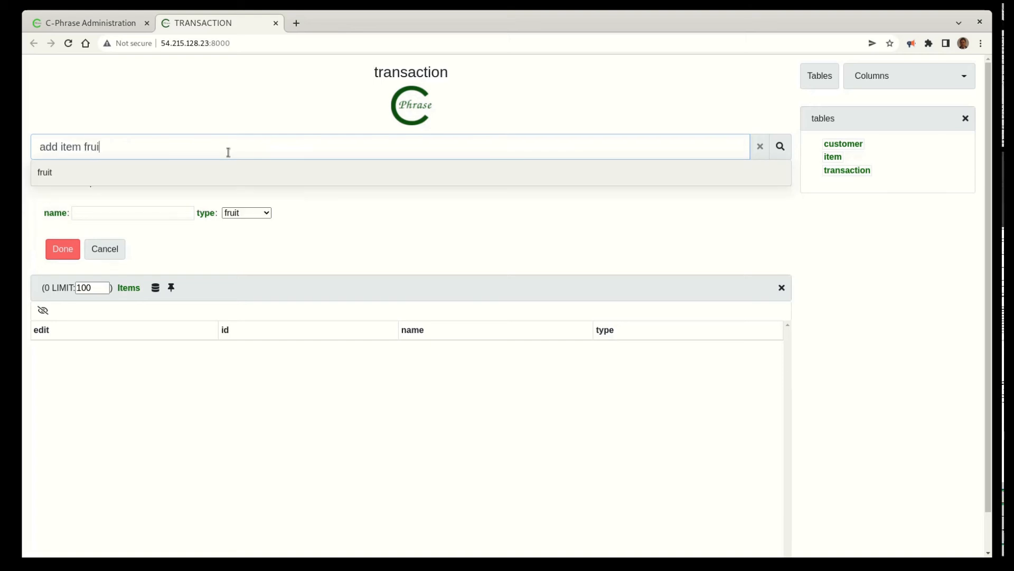
{"action": "type", "text": "t"}
{"action": "key", "text": "Return"}
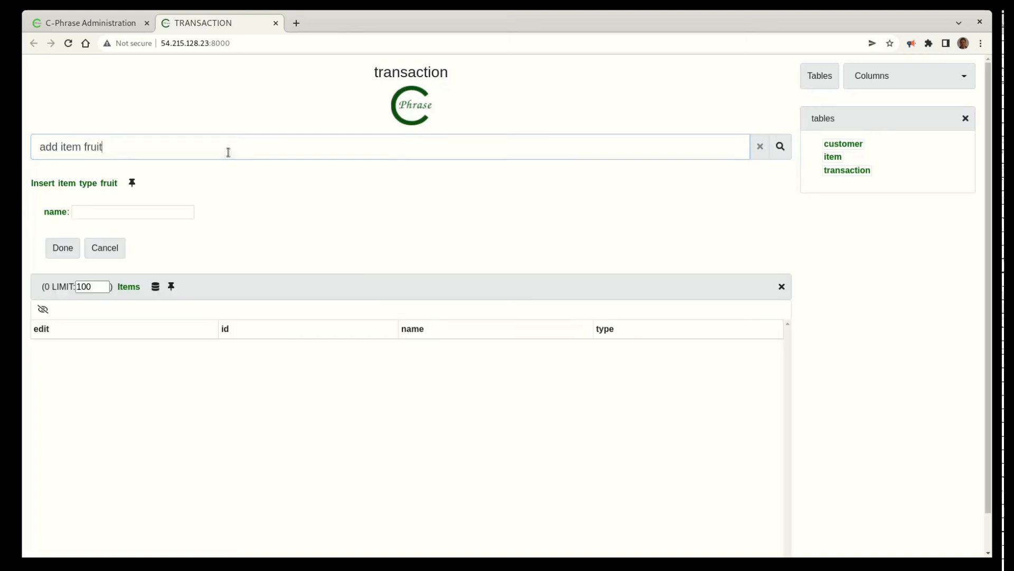
Insert the fruit items Apples, Bananas and Dates.
{"action": "left_click", "coordinate": [113, 215]}
{"action": "type", "text": "Apples"}
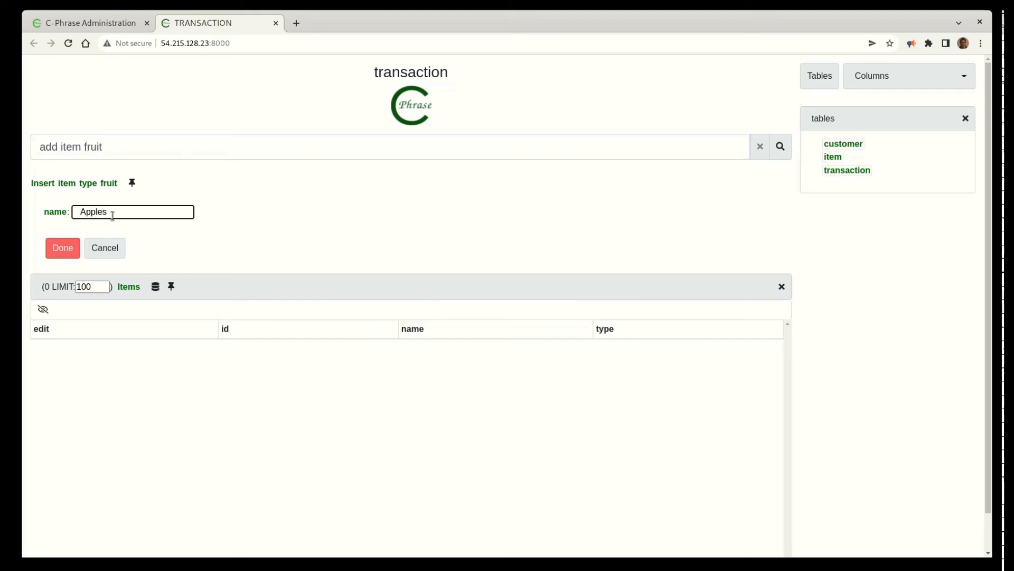
{"action": "key", "text": "Return"}
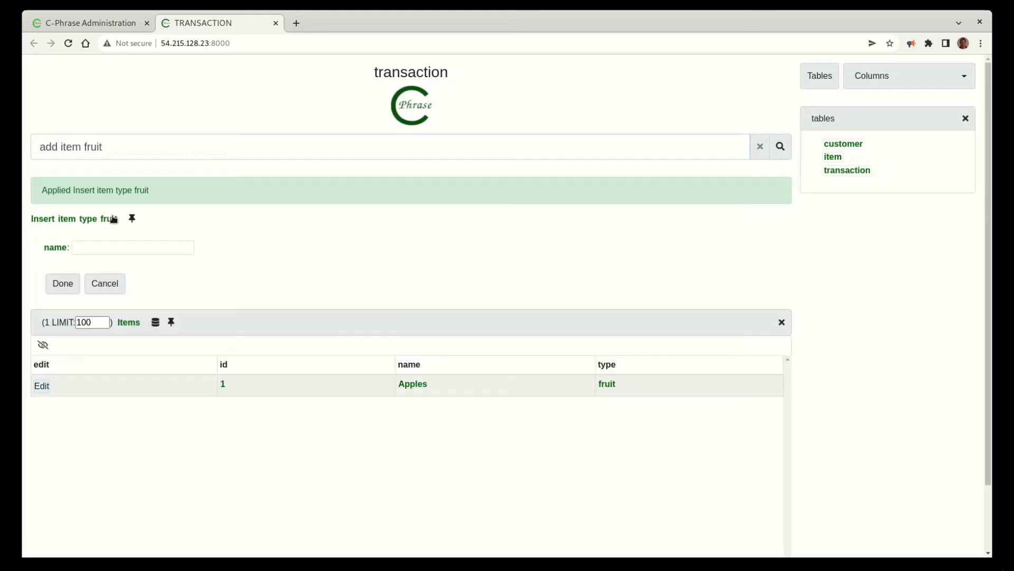
{"action": "left_click", "coordinate": [107, 248]}
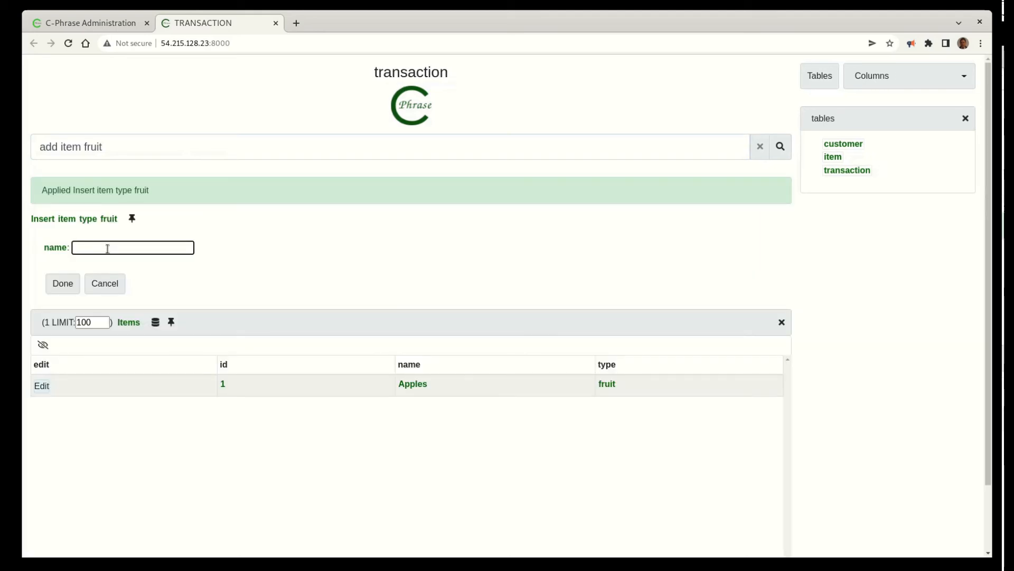
{"action": "type", "text": "Bananas"}
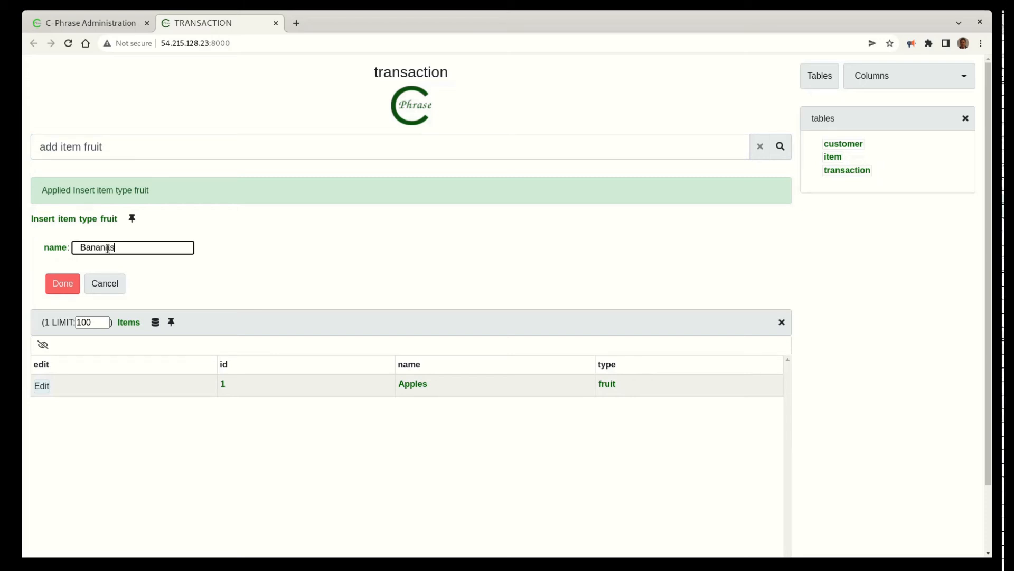
{"action": "key", "text": "Return"}
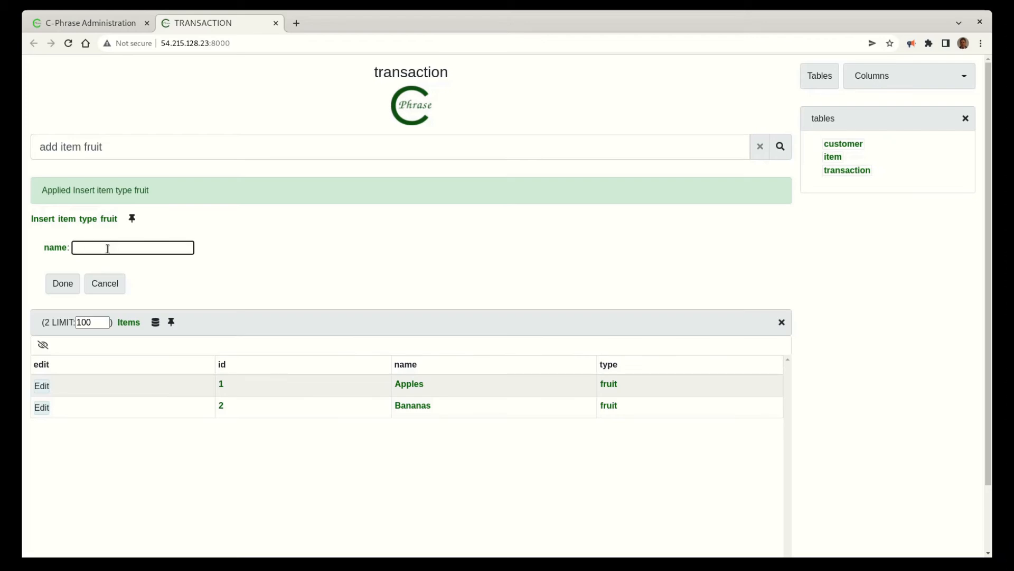
{"action": "type", "text": "Dates"}
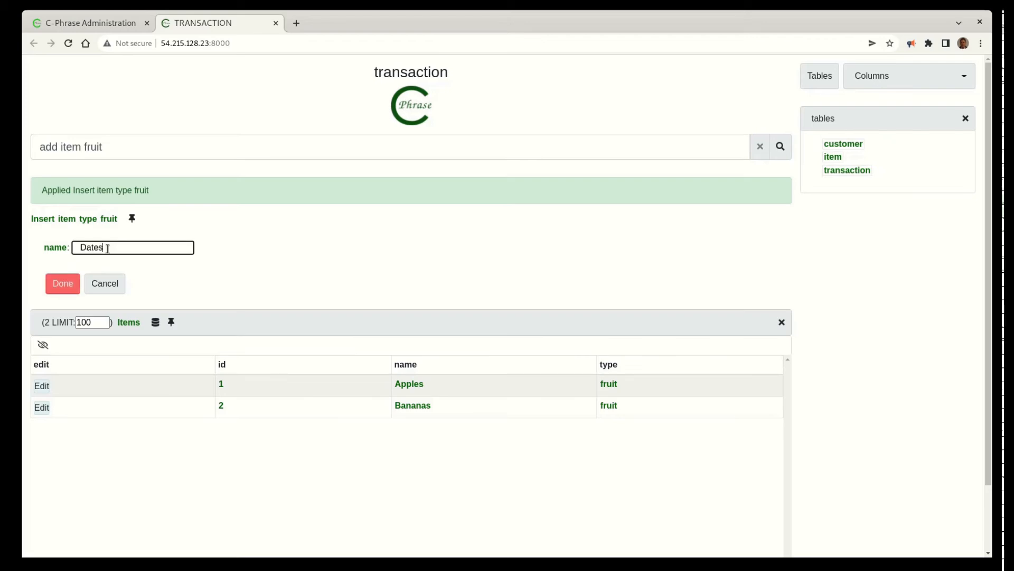
{"action": "key", "text": "Return"}
Change the query to "add item vegetable", run it, and insert the item Carrots.
{"action": "double_click", "coordinate": [87, 148]}
{"action": "type", "text": "ve"}
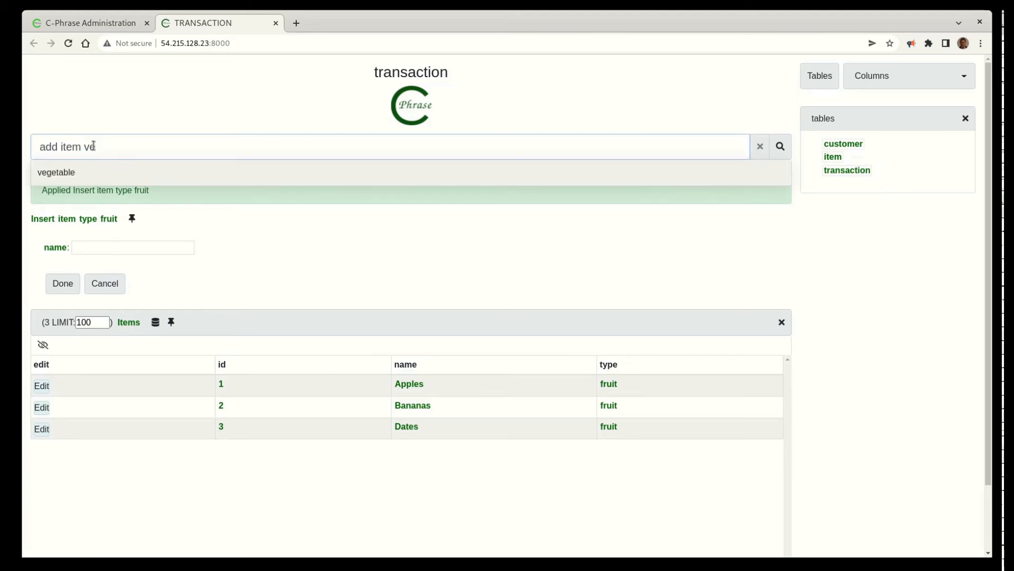
{"action": "key", "text": "Return"}
{"action": "key", "text": "Return"}
{"action": "left_click", "coordinate": [102, 211]}
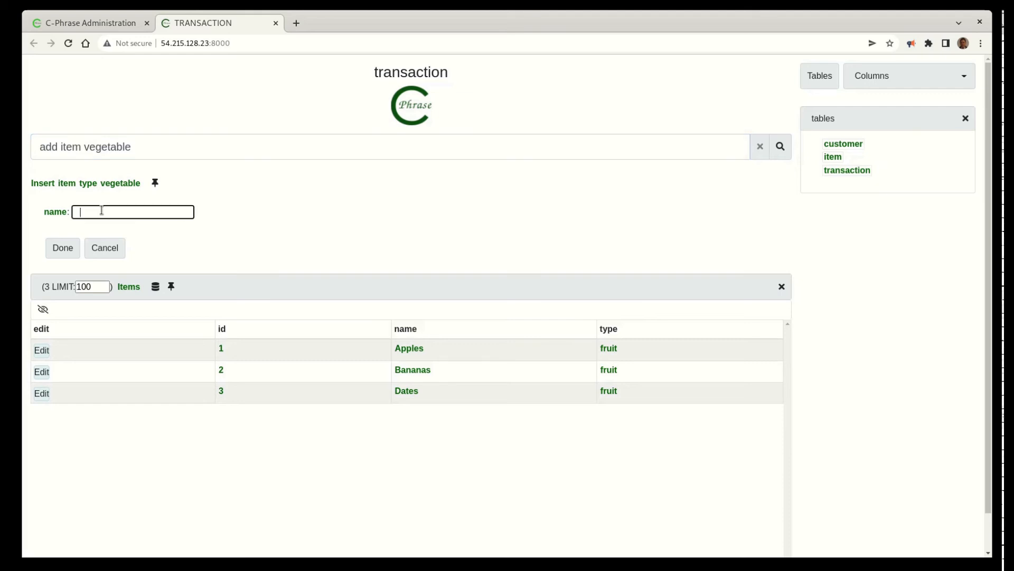
{"action": "type", "text": "Carrots"}
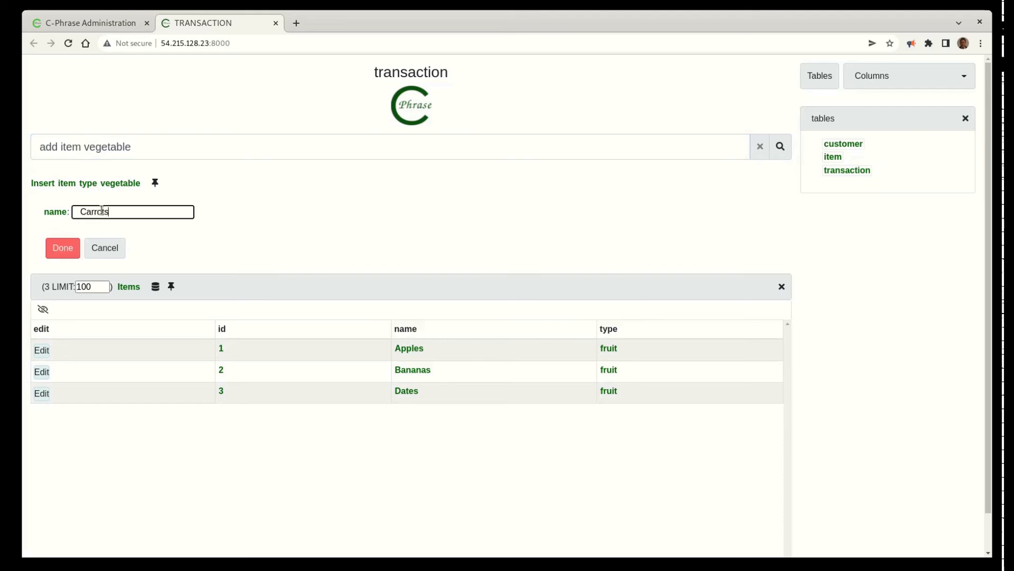
{"action": "key", "text": "Return"}
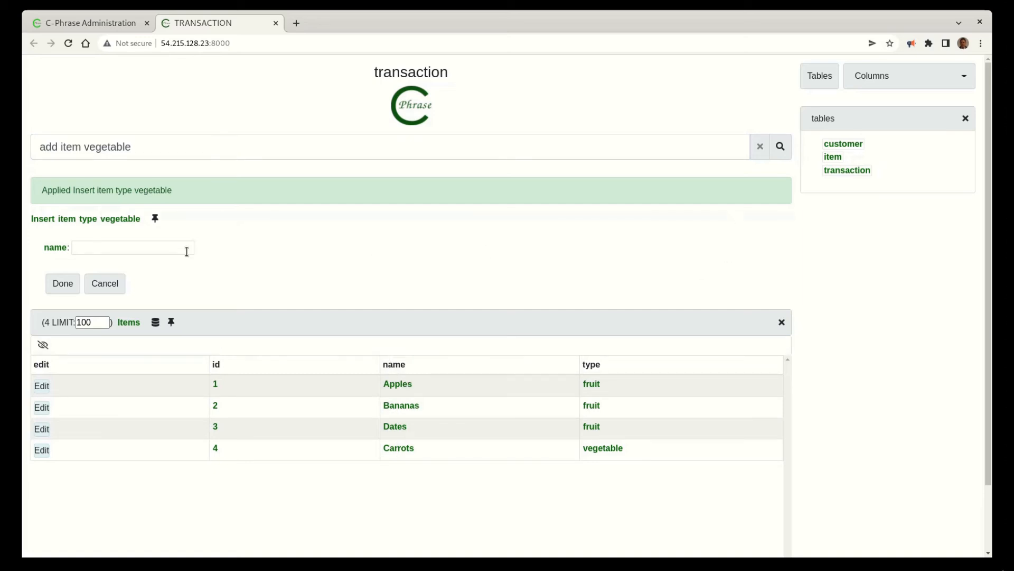
Replace the query with "transaction", run it, and extend it to "add transaction" to open the transaction insert form.
{"action": "left_click", "coordinate": [761, 147]}
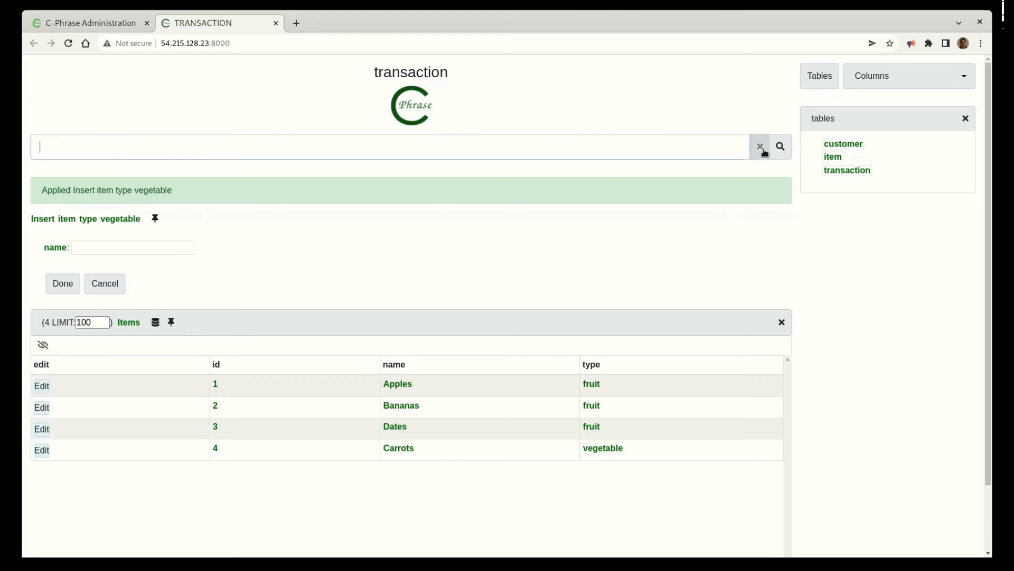
{"action": "left_click", "coordinate": [838, 170]}
{"action": "left_click", "coordinate": [781, 147]}
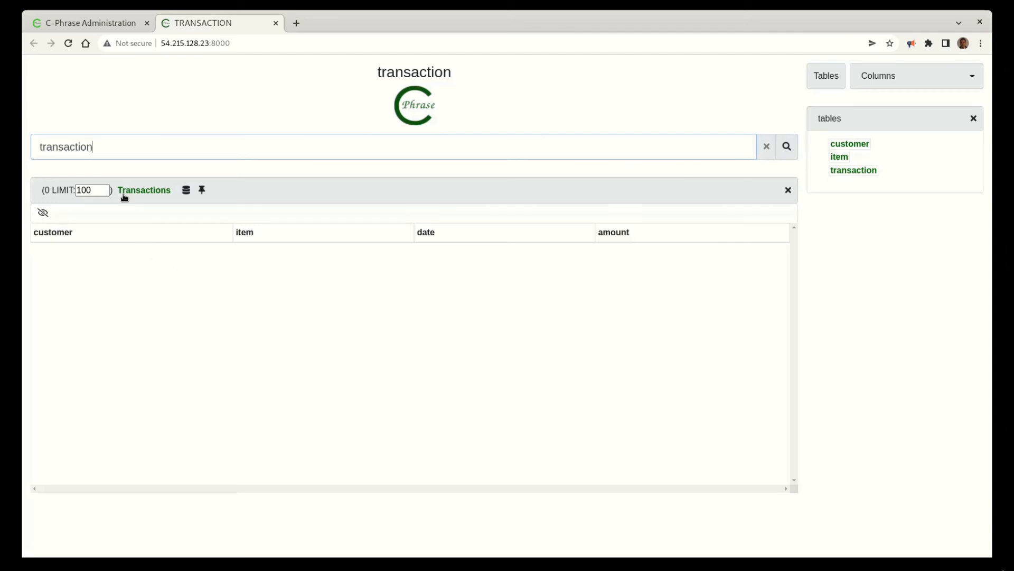
{"action": "type", "text": "add"}
{"action": "key", "text": "Return"}
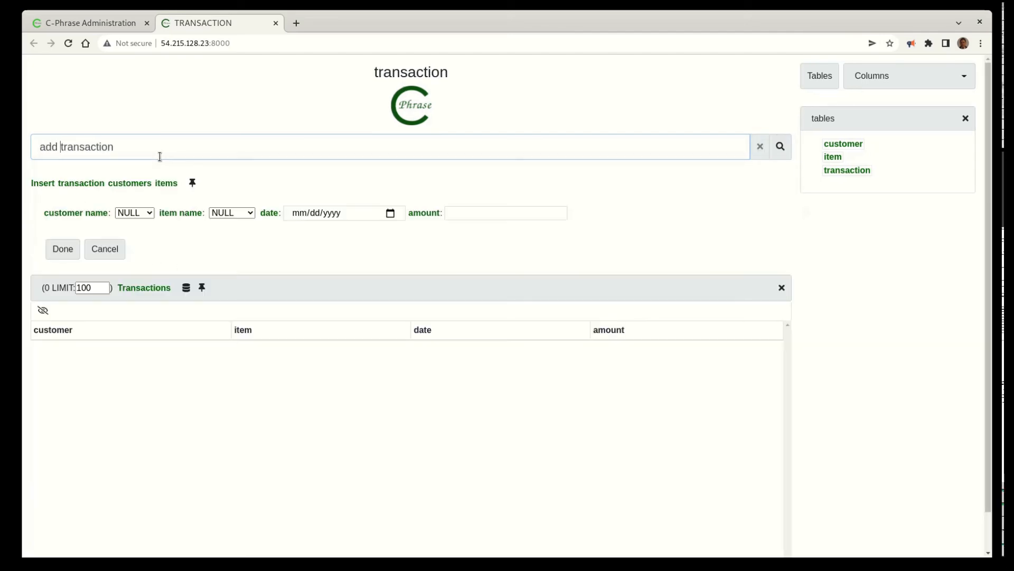
Insert a transaction for the first customer with item Apples, date 02/01/2022 and amount 3.
{"action": "left_click", "coordinate": [134, 214]}
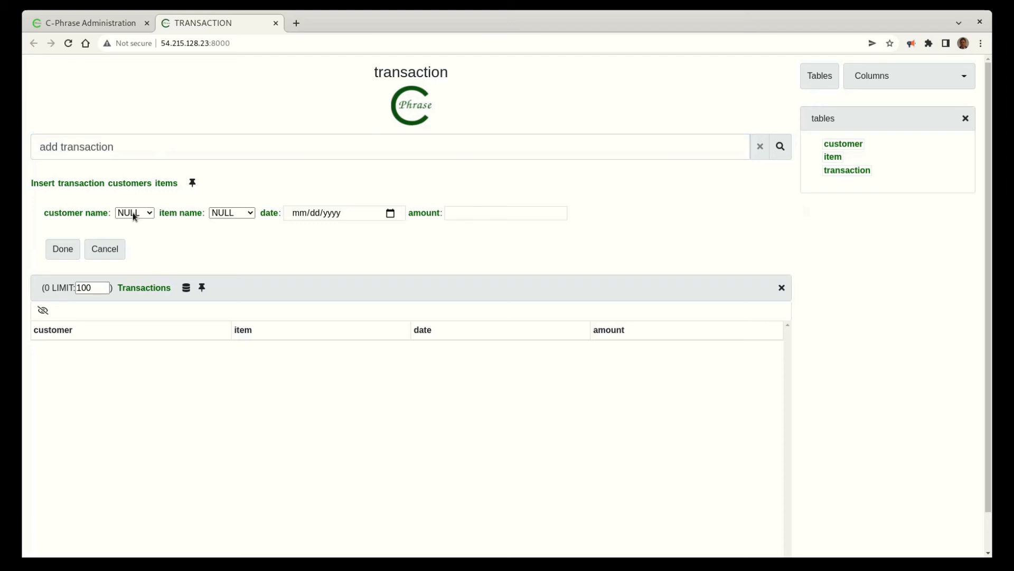
{"action": "left_click", "coordinate": [135, 241]}
{"action": "left_click", "coordinate": [227, 209]}
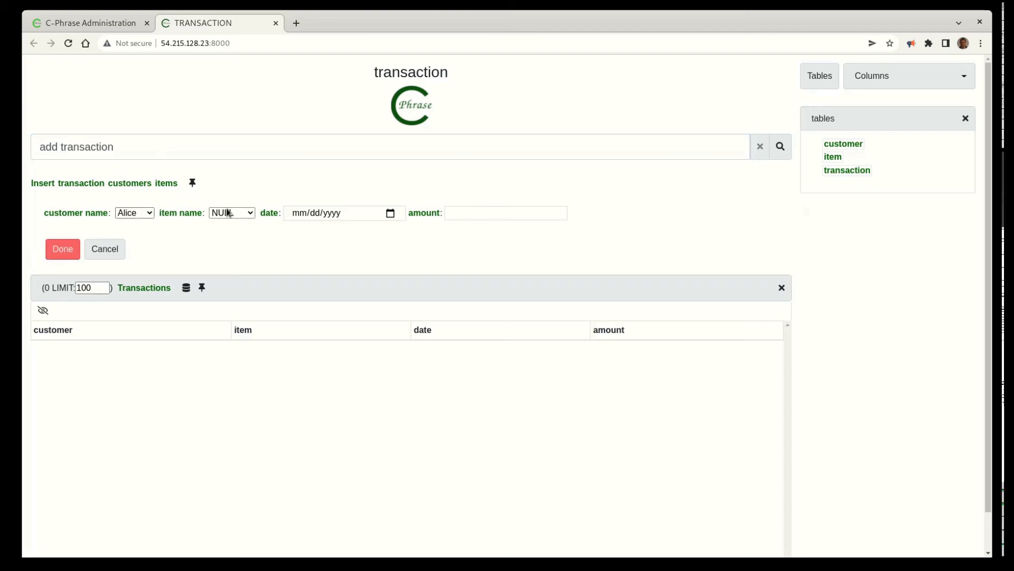
{"action": "left_click", "coordinate": [220, 235]}
{"action": "left_click", "coordinate": [311, 215]}
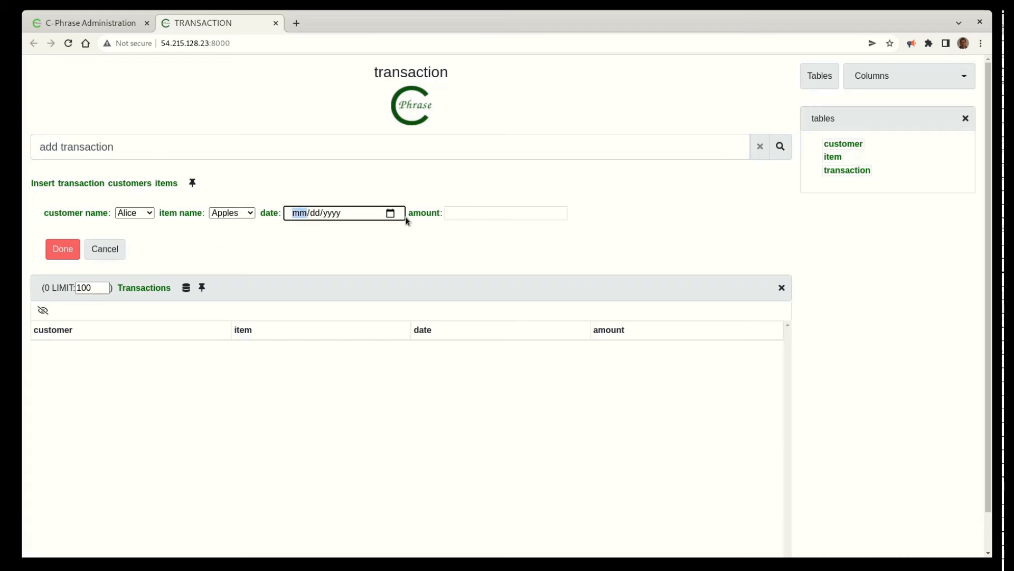
{"action": "type", "text": "02012022"}
{"action": "left_click", "coordinate": [477, 213]}
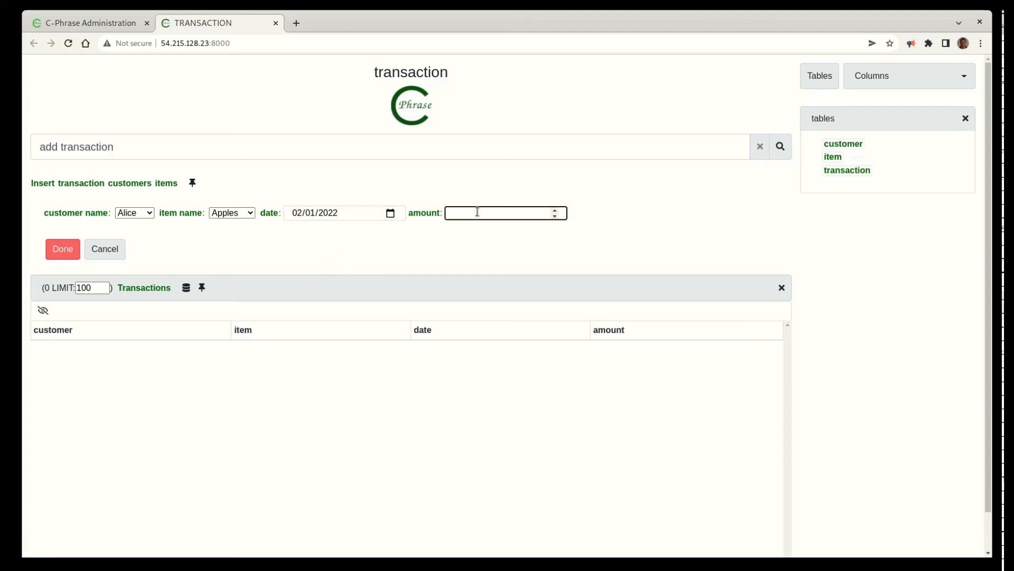
{"action": "left_click", "coordinate": [66, 251]}
{"action": "left_click", "coordinate": [194, 146]}
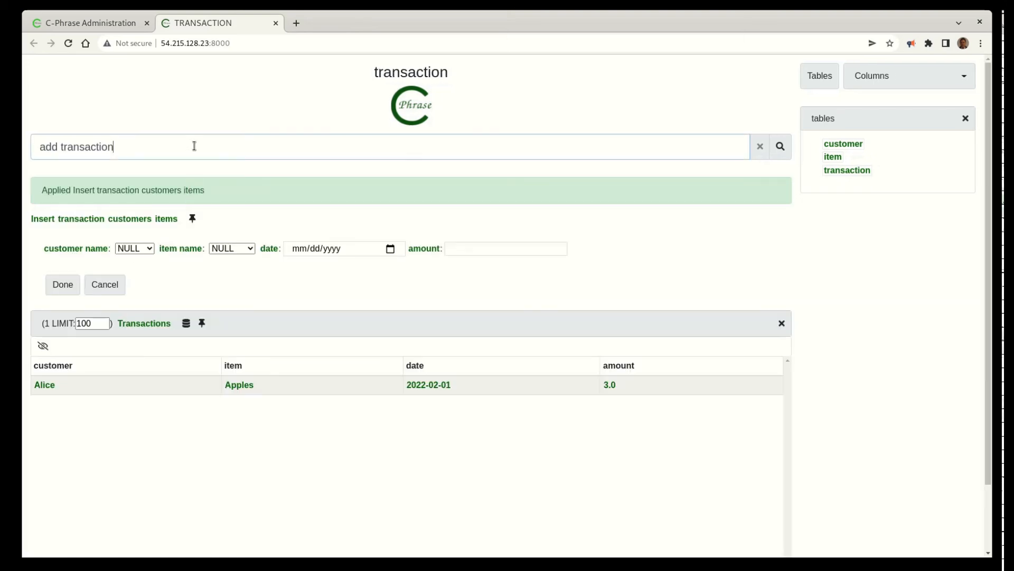
Extend the query to "add transaction date 2022-02-01 amount 3.0", run it, and choose the interpretation ending in "and customers items".
{"action": "type", "text": "date"}
{"action": "left_click", "coordinate": [444, 390]}
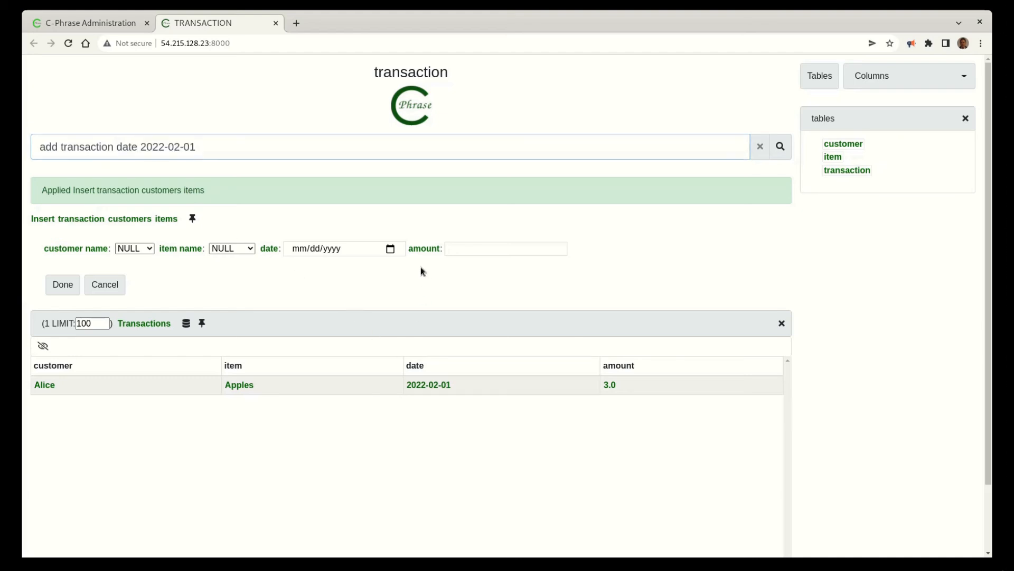
{"action": "left_click", "coordinate": [418, 248]}
{"action": "left_click", "coordinate": [613, 392]}
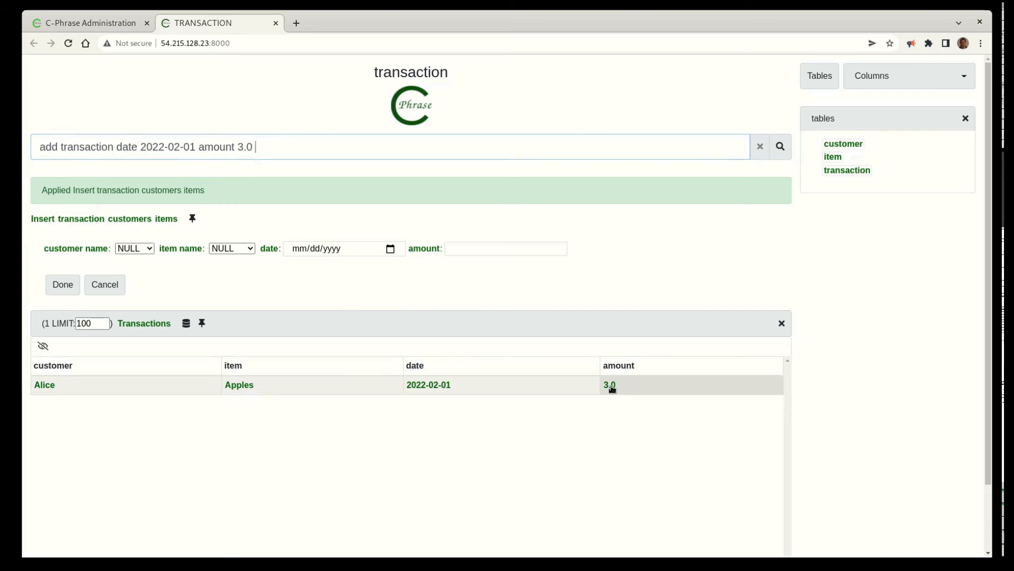
{"action": "left_click", "coordinate": [781, 146]}
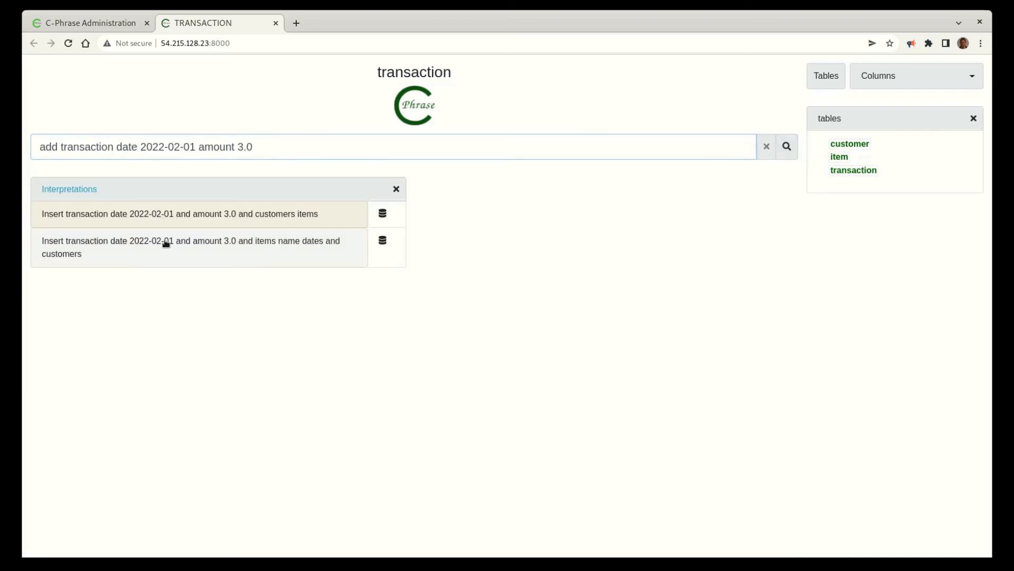
{"action": "left_click", "coordinate": [260, 215]}
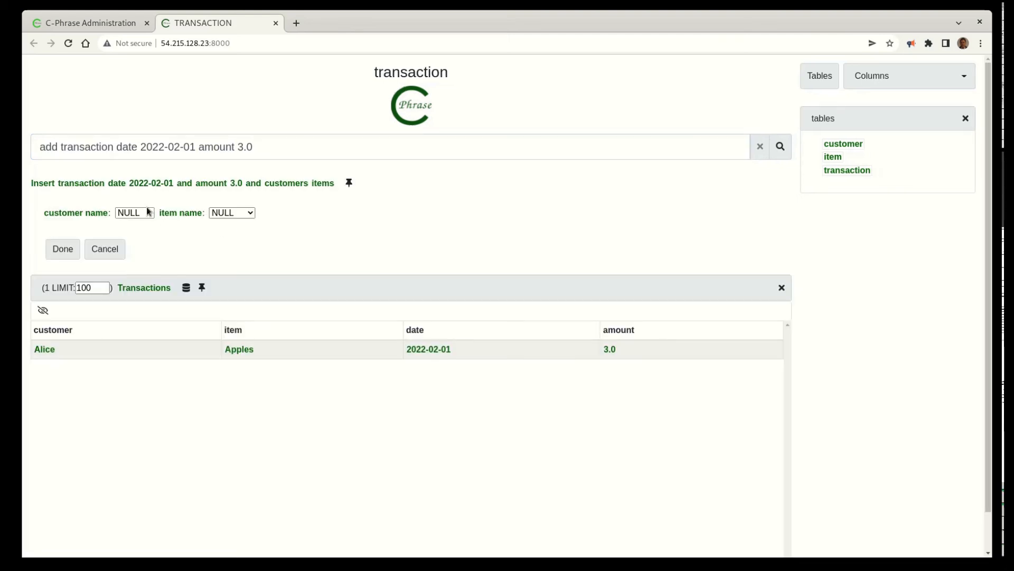
Insert a Bananas transaction for the first customer and a Dates transaction for the third customer, dated 2022-02-01 with amount 3.0.
{"action": "left_click", "coordinate": [135, 233]}
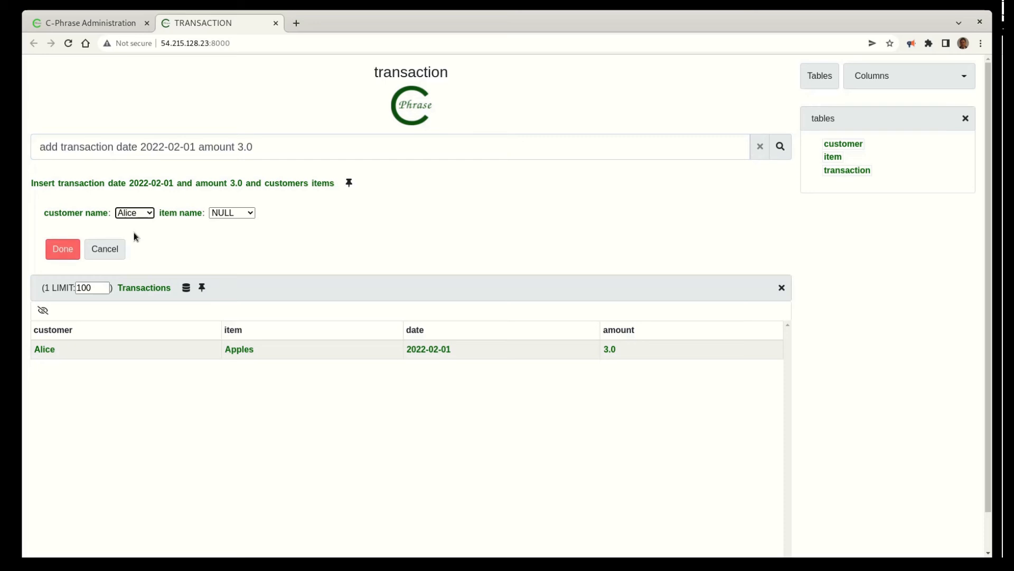
{"action": "left_click", "coordinate": [236, 251]}
{"action": "left_click", "coordinate": [63, 249]}
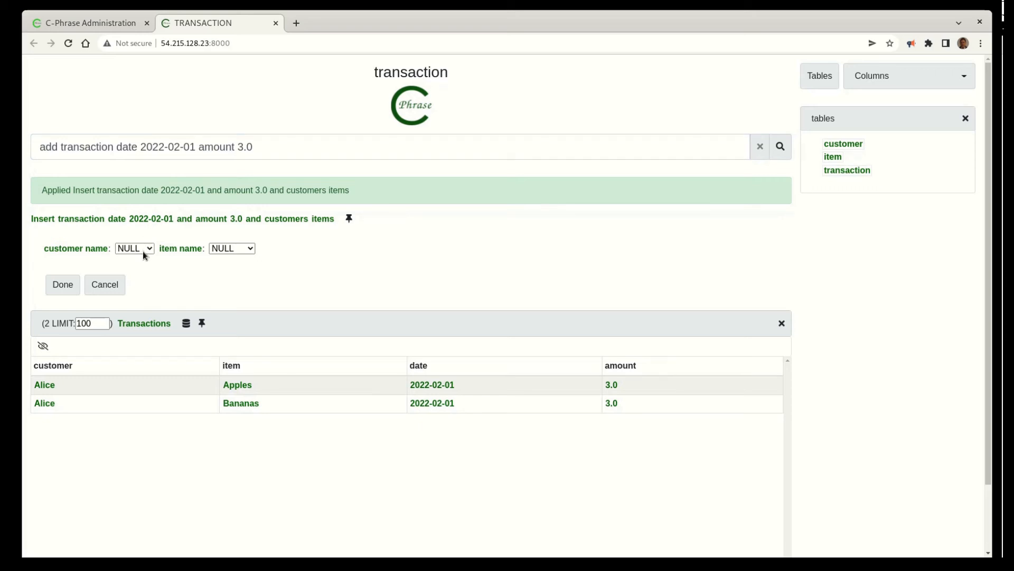
{"action": "left_click", "coordinate": [135, 288]}
{"action": "left_click", "coordinate": [215, 248]}
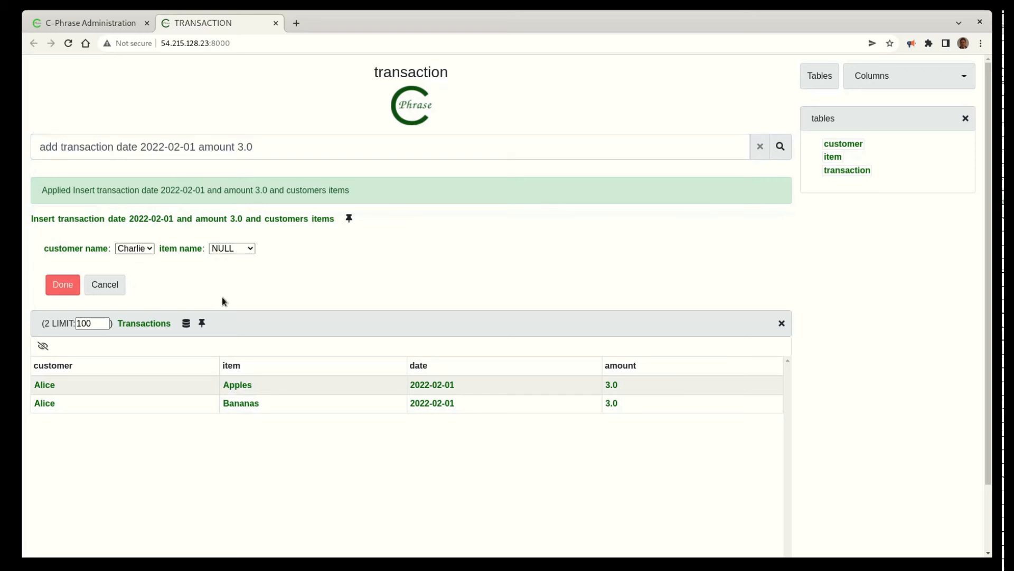
{"action": "left_click", "coordinate": [201, 289]}
{"action": "left_click", "coordinate": [72, 283]}
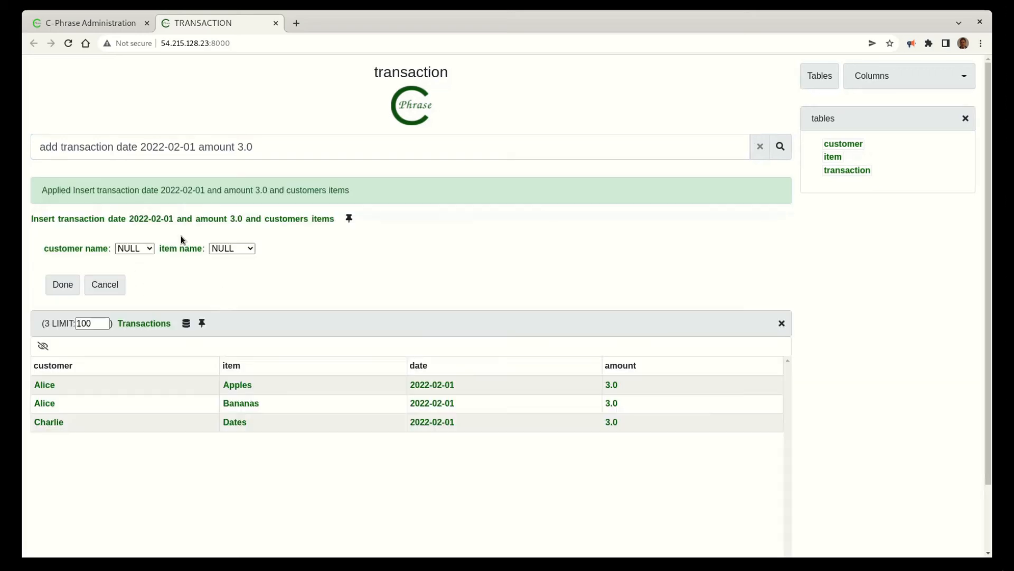
Insert a Carrots transaction and a Dates transaction for the first customer, dated 2022-02-01 with amount 3.0.
{"action": "left_click", "coordinate": [135, 272]}
{"action": "left_click", "coordinate": [236, 250]}
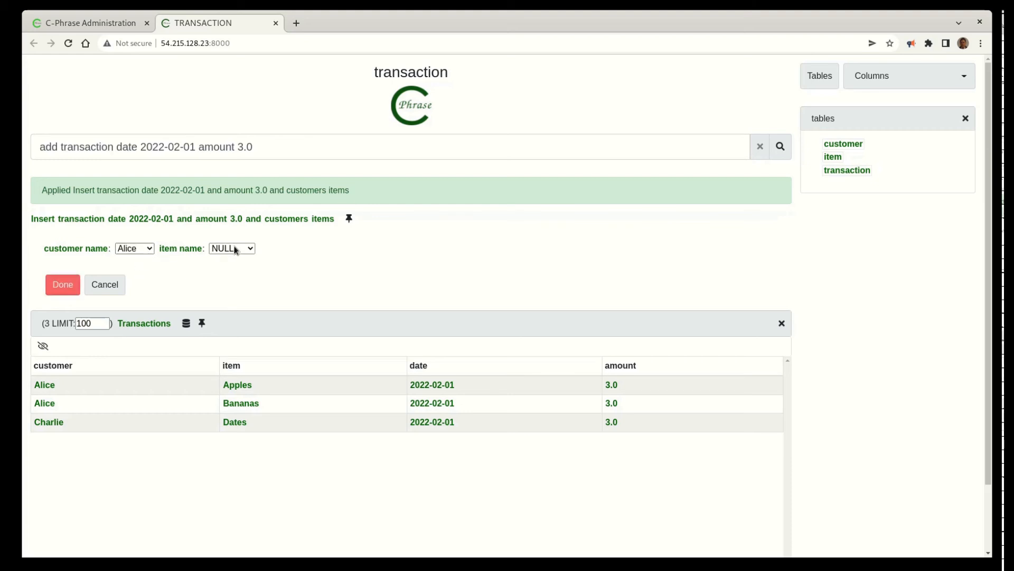
{"action": "left_click", "coordinate": [231, 294]}
{"action": "left_click", "coordinate": [62, 284]}
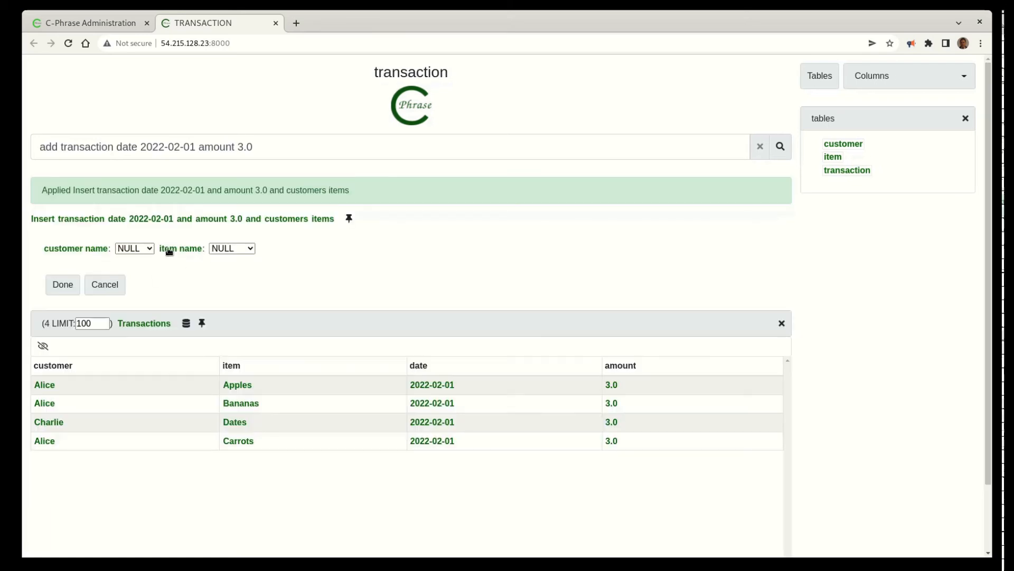
{"action": "left_click", "coordinate": [133, 270]}
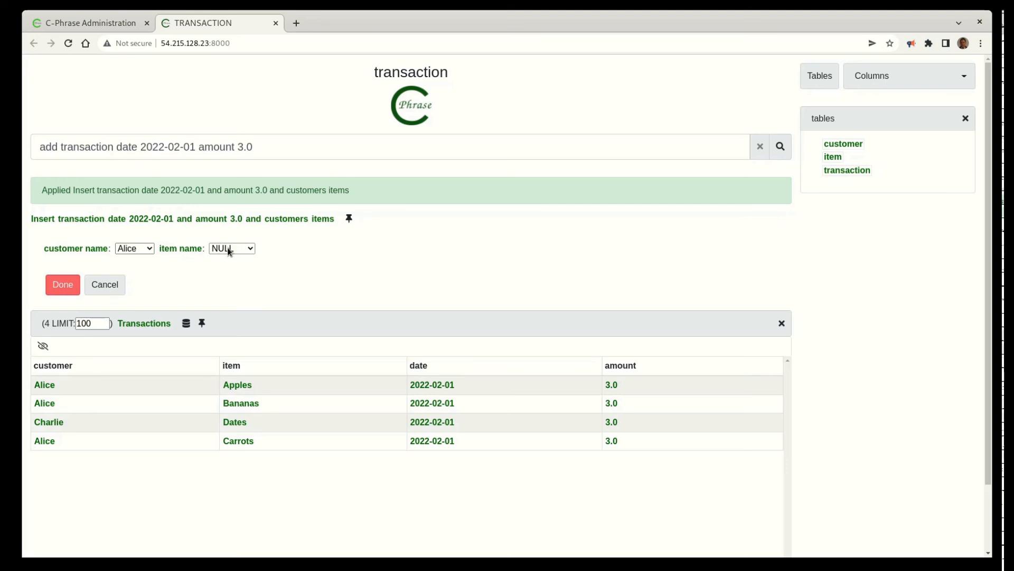
{"action": "left_click", "coordinate": [228, 300]}
{"action": "left_click", "coordinate": [70, 287]}
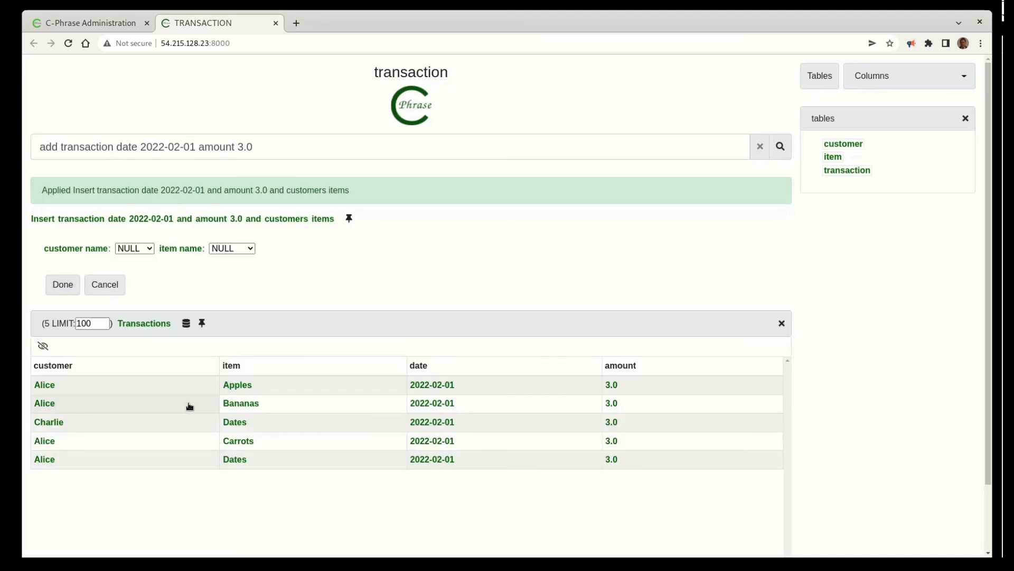
Insert a Dates transaction for the second customer, dated 2022-02-01 with amount 3.0.
{"action": "left_click", "coordinate": [135, 249]}
{"action": "left_click", "coordinate": [133, 277]}
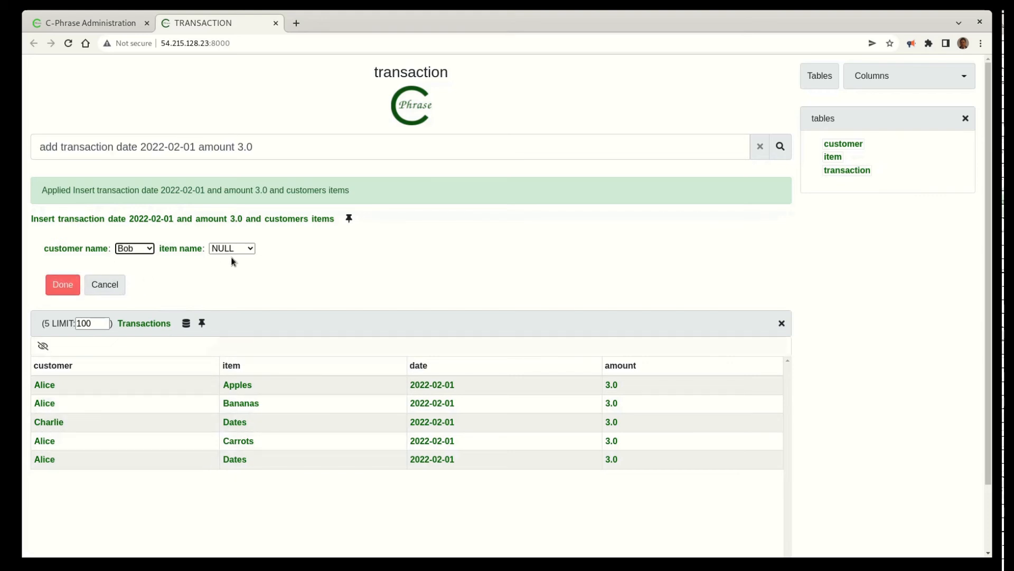
{"action": "left_click", "coordinate": [232, 248]}
{"action": "left_click", "coordinate": [220, 277]}
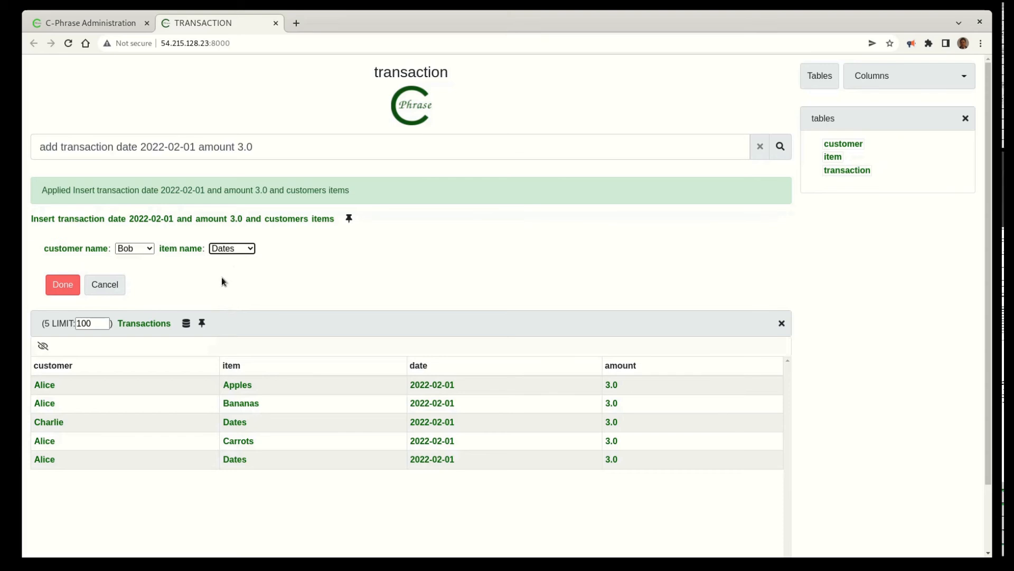
{"action": "left_click", "coordinate": [63, 284]}
Insert a Bananas transaction for the third customer, dated 2022-02-01 with amount 3.0.
{"action": "left_click", "coordinate": [133, 248]}
{"action": "left_click", "coordinate": [132, 288]}
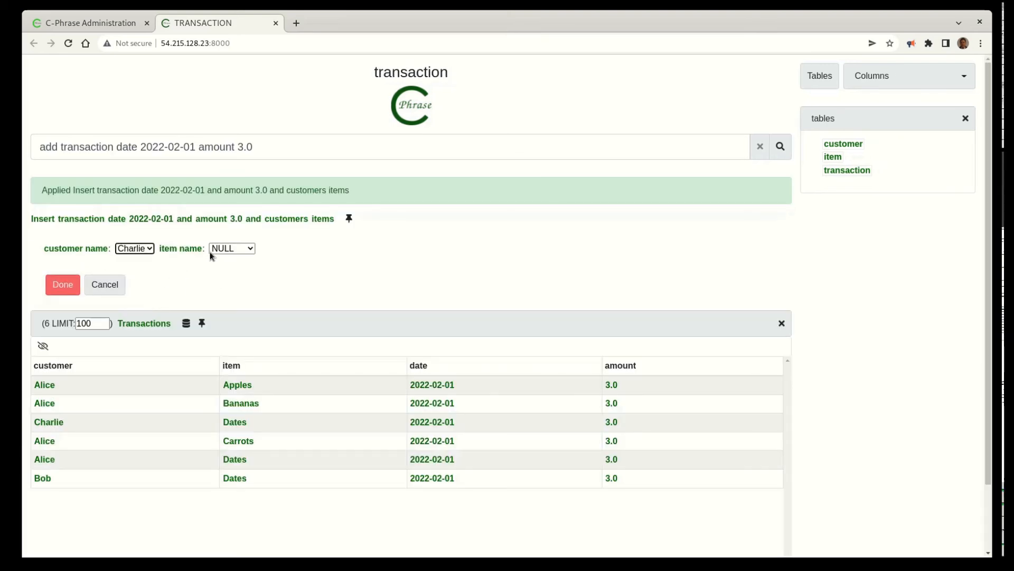
{"action": "left_click", "coordinate": [231, 248]}
{"action": "left_click", "coordinate": [227, 277]}
{"action": "left_click", "coordinate": [63, 284]}
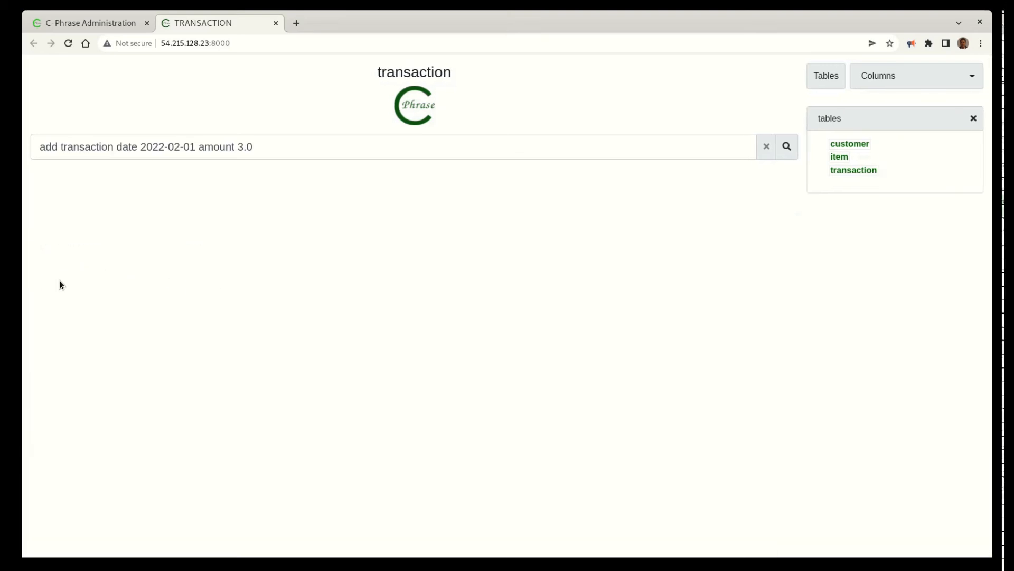
Insert a Bananas transaction for the second customer, dated 2022-02-01 with amount 3.0.
{"action": "left_click", "coordinate": [130, 249]}
{"action": "left_click", "coordinate": [132, 278]}
{"action": "left_click", "coordinate": [219, 248]}
{"action": "left_click", "coordinate": [233, 279]}
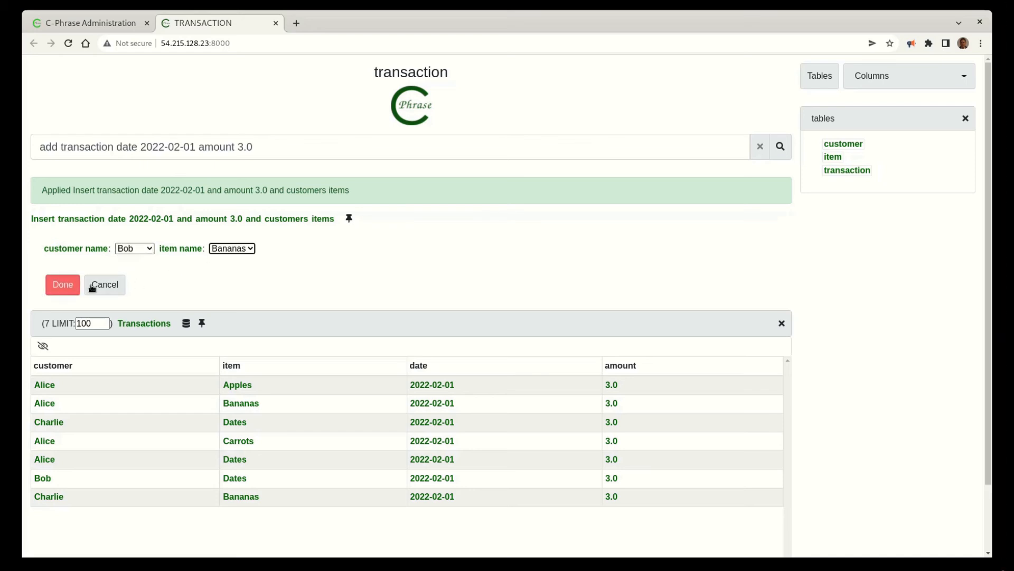
{"action": "left_click", "coordinate": [59, 284]}
Change the query to "add transaction date 2022-02-08 amount 4.0", run it, and choose the interpretation ending in "and customers items".
{"action": "left_click", "coordinate": [184, 147]}
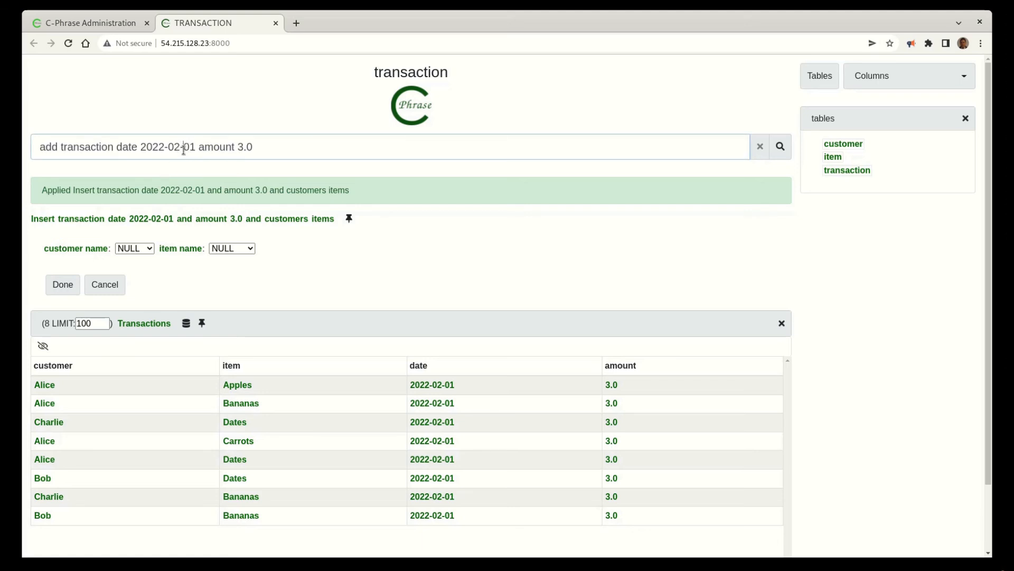
{"action": "left_click_drag", "start_coordinate": [184, 150], "coordinate": [196, 144]}
{"action": "left_click", "coordinate": [198, 147]}
{"action": "key", "text": "BackSpace"}
{"action": "type", "text": "8"}
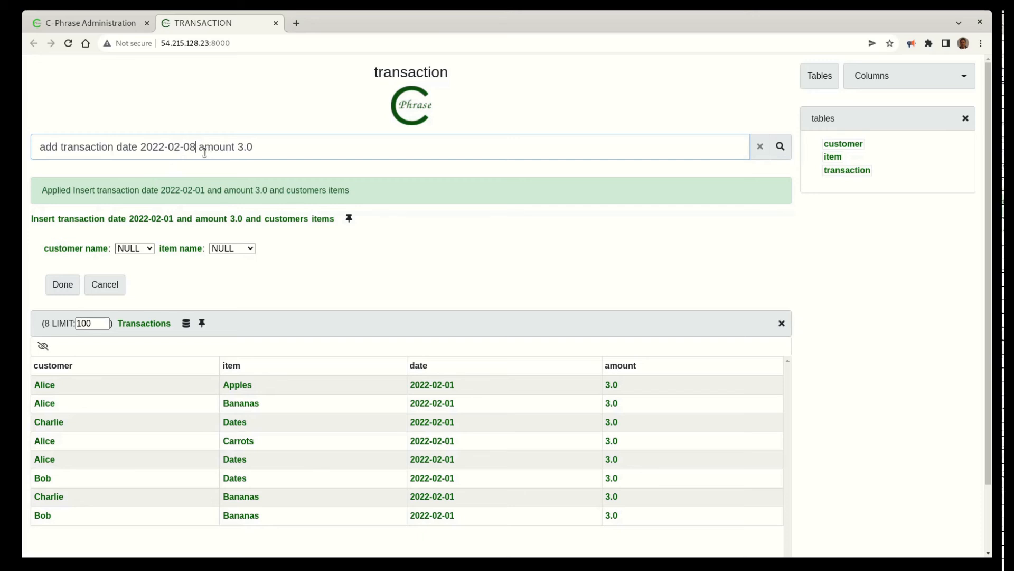
{"action": "key", "text": "Return"}
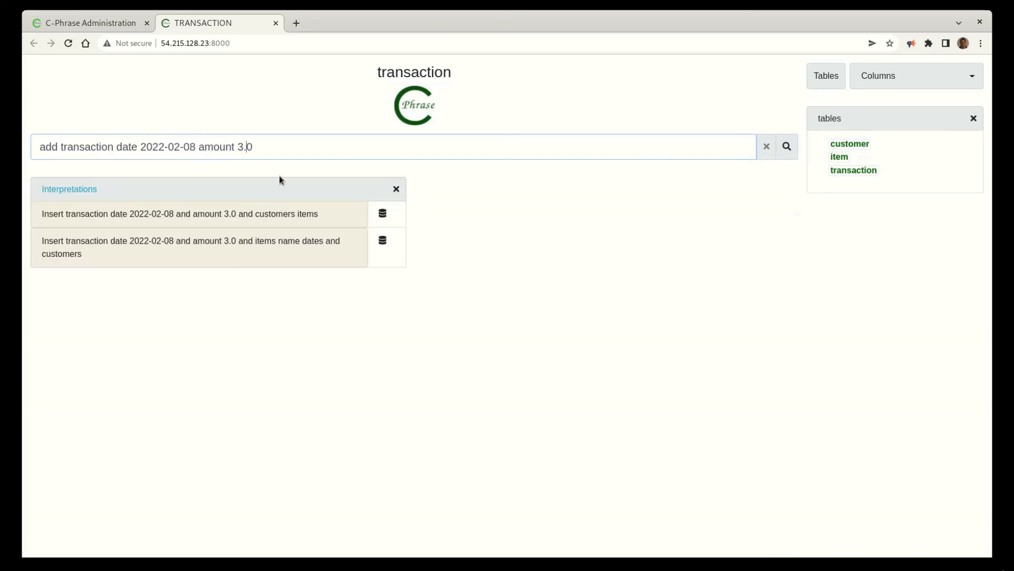
{"action": "key", "text": "BackSpace"}
{"action": "type", "text": "4"}
{"action": "key", "text": "Return"}
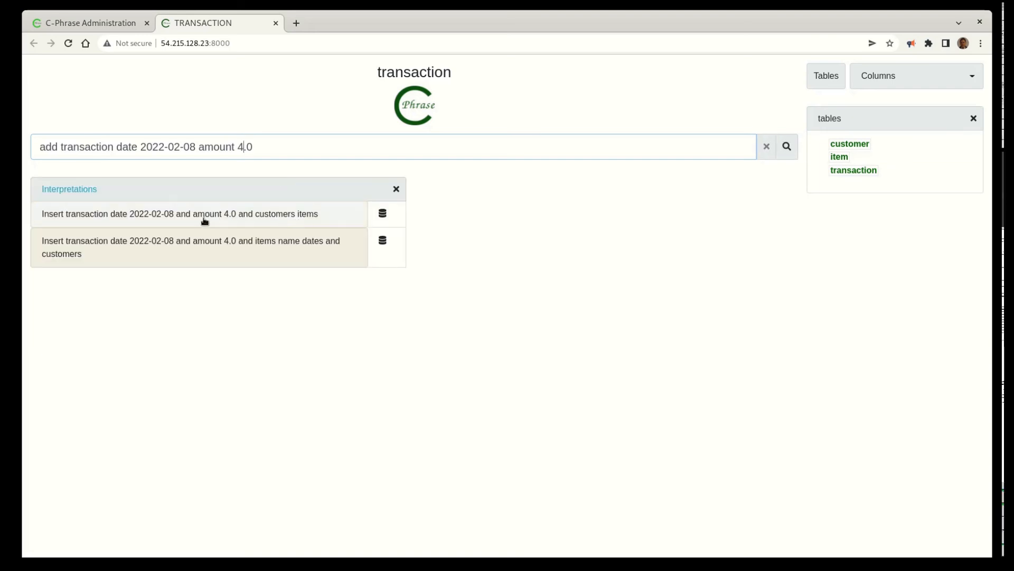
{"action": "left_click", "coordinate": [210, 214]}
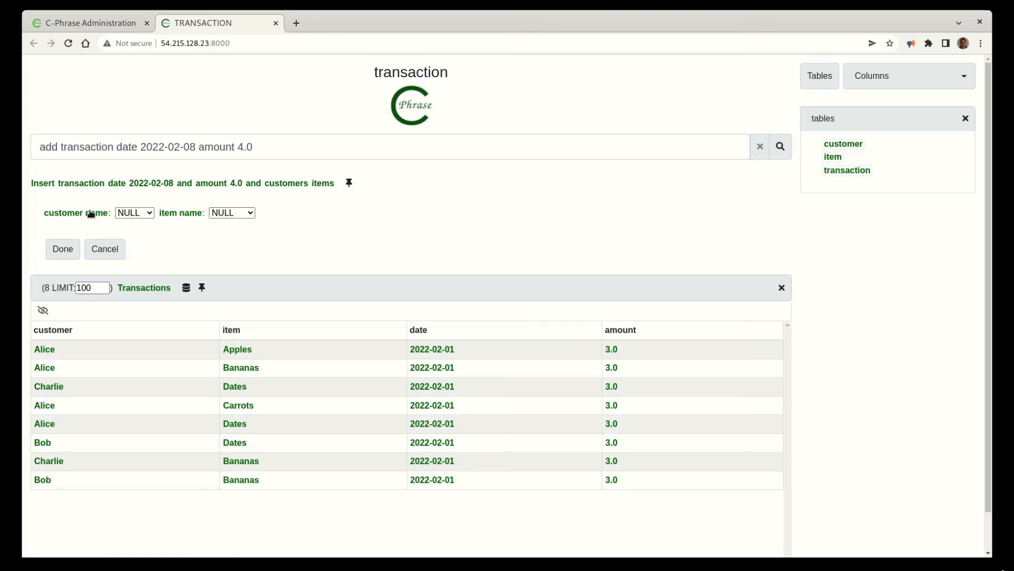
Insert a Bananas transaction for the second customer, dated 2022-02-08 with amount 4.0.
{"action": "left_click", "coordinate": [132, 213]}
{"action": "left_click", "coordinate": [131, 246]}
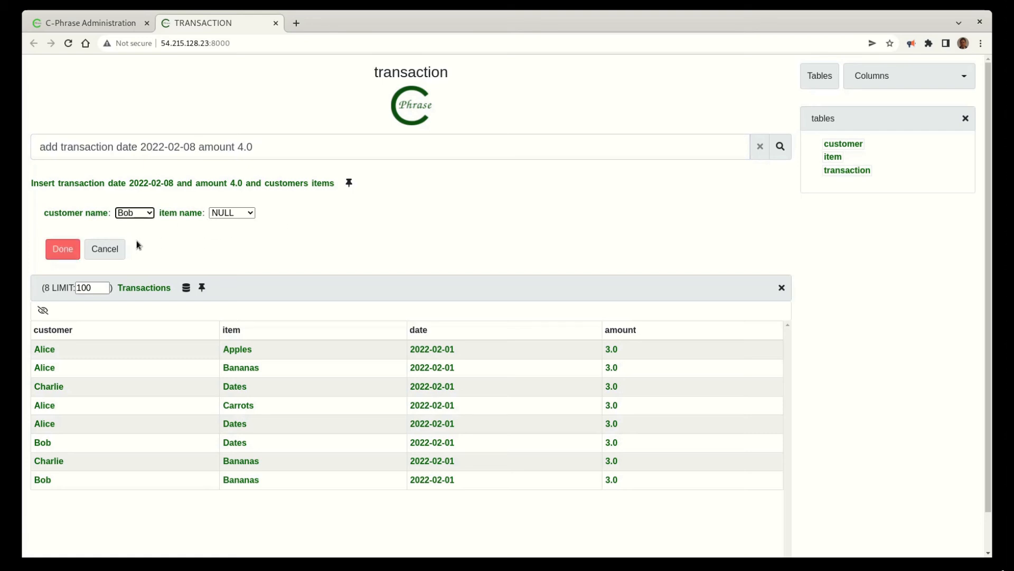
{"action": "left_click", "coordinate": [226, 214]}
{"action": "left_click", "coordinate": [236, 248]}
{"action": "left_click", "coordinate": [63, 249]}
Insert a Carrots transaction for the second customer, dated 2022-02-08 with amount 4.0.
{"action": "left_click", "coordinate": [139, 249]}
{"action": "left_click", "coordinate": [135, 284]}
{"action": "left_click", "coordinate": [214, 253]}
{"action": "left_click", "coordinate": [220, 293]}
{"action": "left_click", "coordinate": [66, 282]}
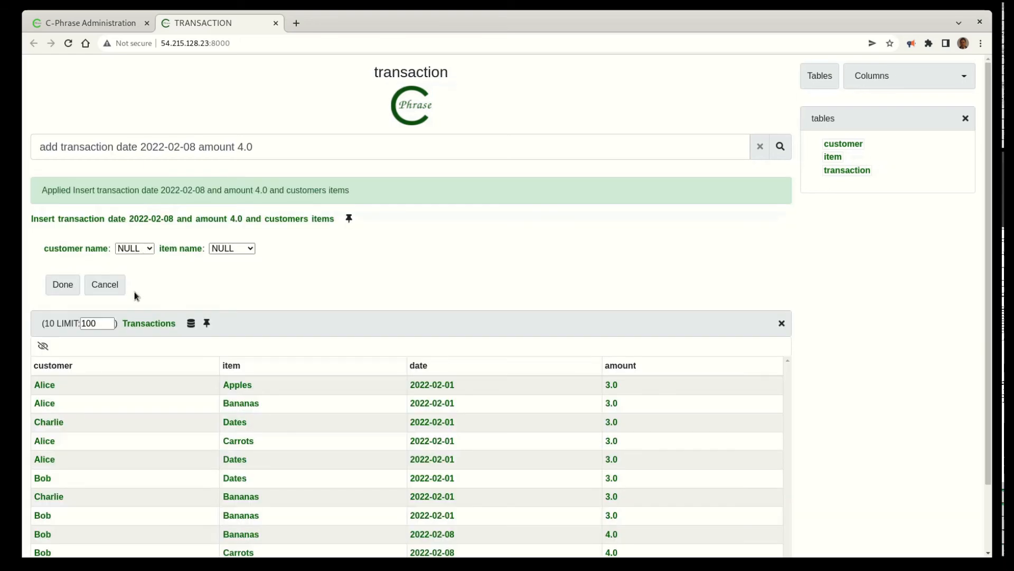
Insert an Apples transaction for the third customer dated 2022-02-08 with amount 4.0, and check it on the list's second page.
{"action": "left_click", "coordinate": [135, 291]}
{"action": "left_click", "coordinate": [220, 249]}
{"action": "left_click", "coordinate": [229, 271]}
{"action": "left_click", "coordinate": [60, 284]}
{"action": "scroll", "coordinate": [255, 267], "scroll_direction": "down", "scroll_amount": 2}
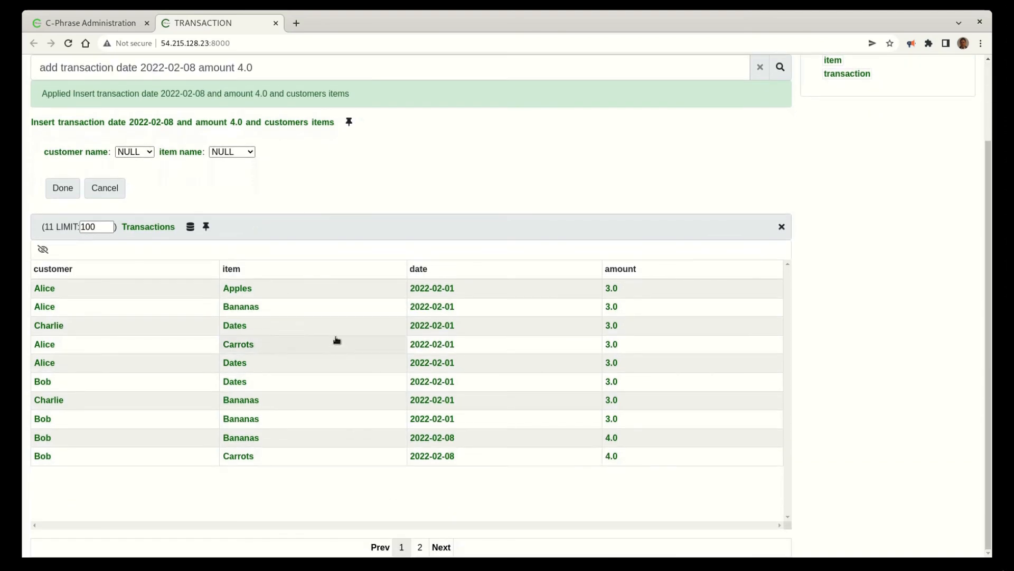
{"action": "left_click", "coordinate": [420, 546]}
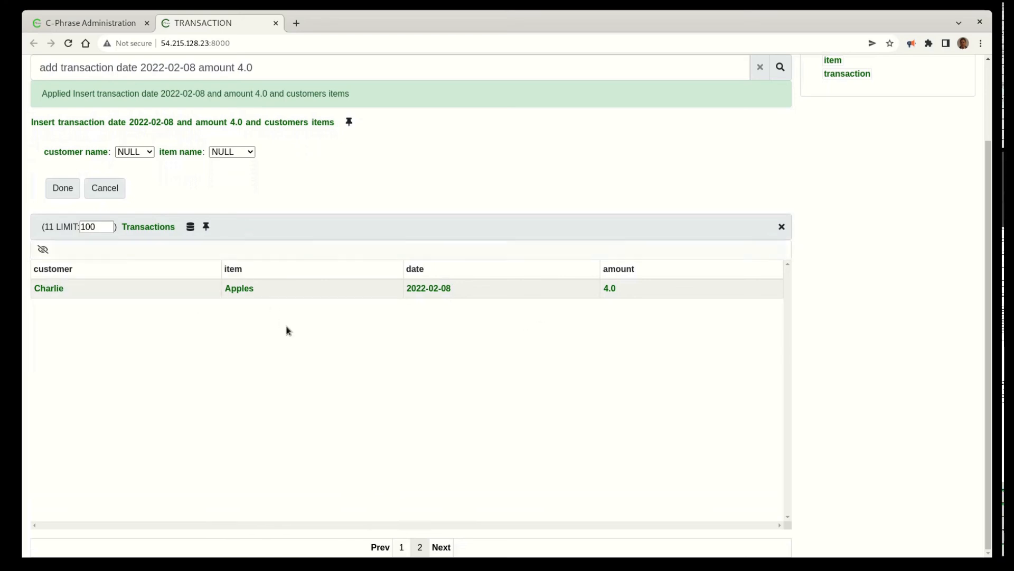
{"action": "scroll", "coordinate": [280, 325], "scroll_direction": "up", "scroll_amount": 2}
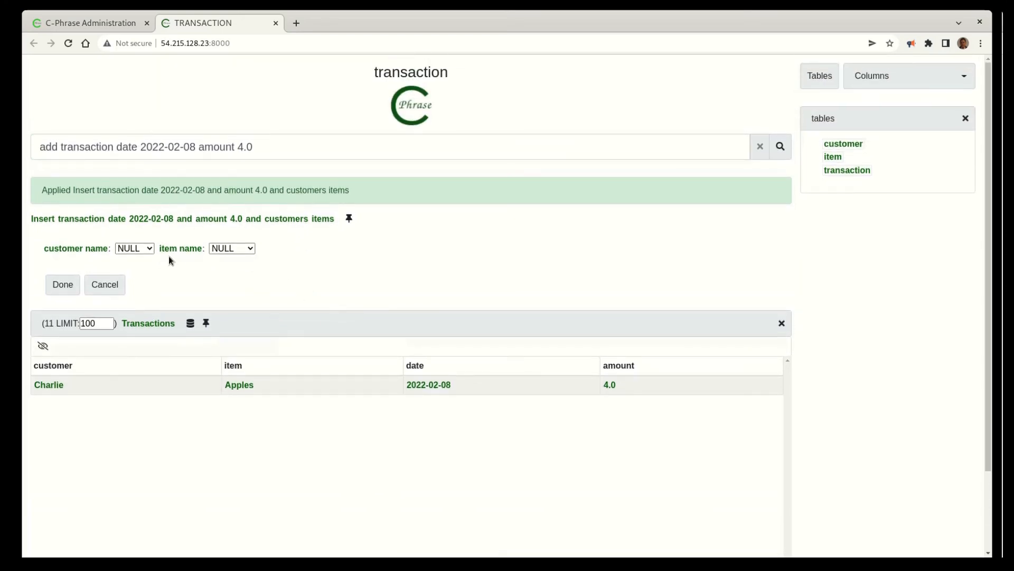
Insert an item transaction for the fourth customer, dated 2022-02-08 with amount 4.0.
{"action": "left_click", "coordinate": [128, 304]}
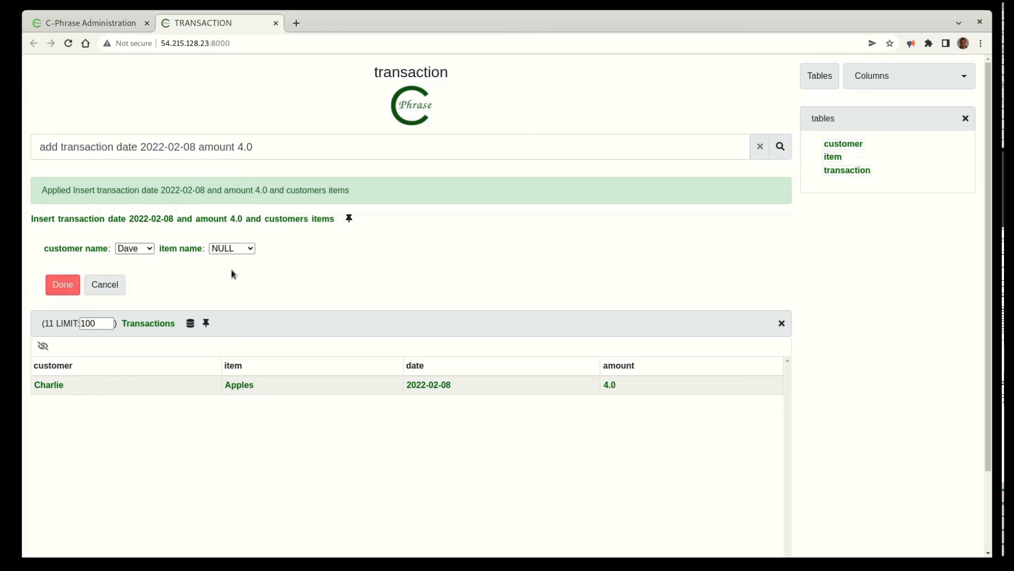
{"action": "left_click", "coordinate": [231, 286]}
{"action": "left_click", "coordinate": [61, 286]}
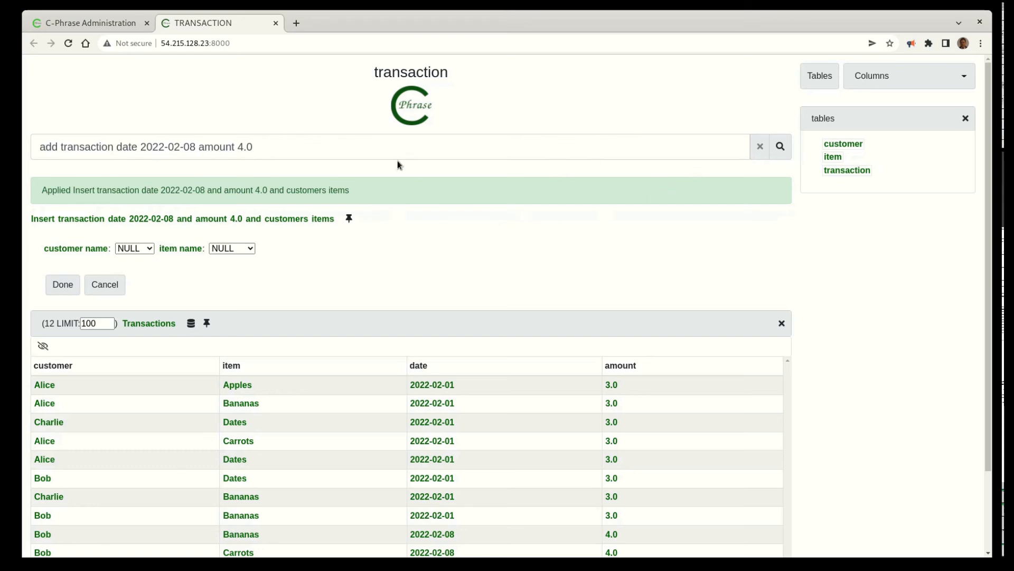
{"action": "left_click", "coordinate": [111, 23]}
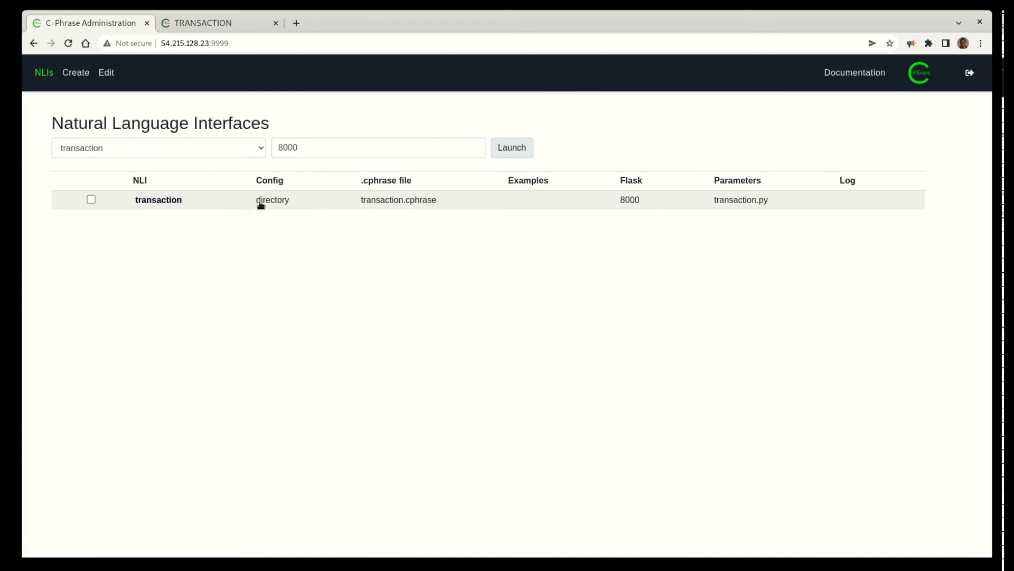
{"action": "left_click", "coordinate": [278, 200]}
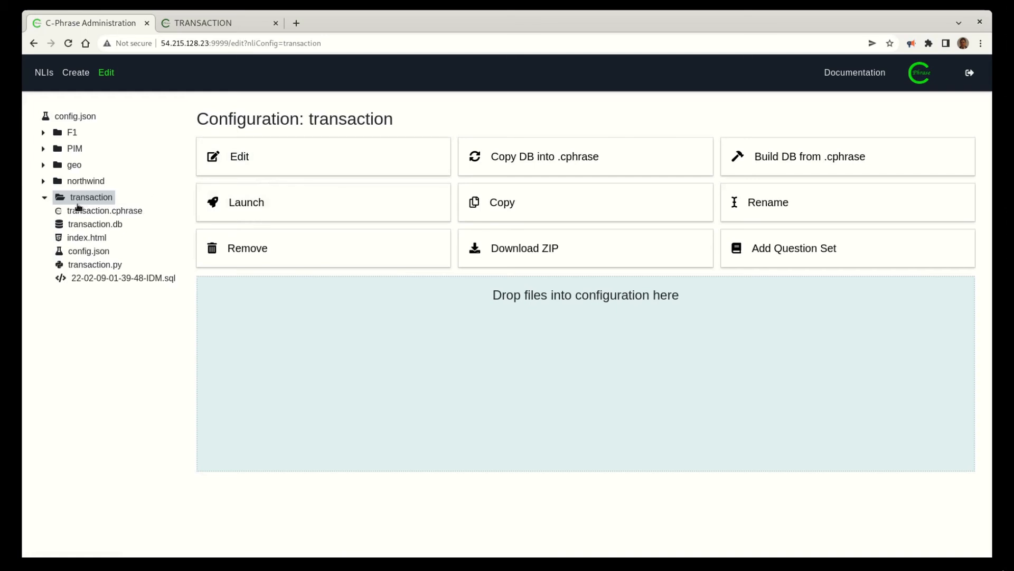
{"action": "left_click", "coordinate": [107, 284]}
{"action": "scroll", "coordinate": [384, 268], "scroll_direction": "down", "scroll_amount": 9}
{"action": "scroll", "coordinate": [384, 282], "scroll_direction": "down", "scroll_amount": 2}
{"action": "scroll", "coordinate": [384, 283], "scroll_direction": "up", "scroll_amount": 10}
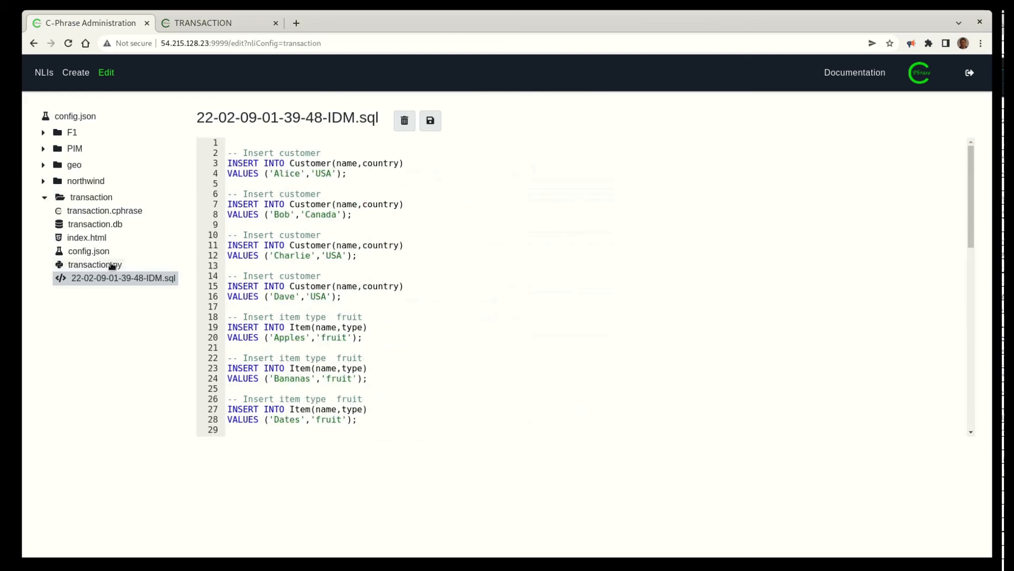
Examine the XML source of transaction.cphrase and return to the transaction configuration's overview.
{"action": "left_click", "coordinate": [105, 211]}
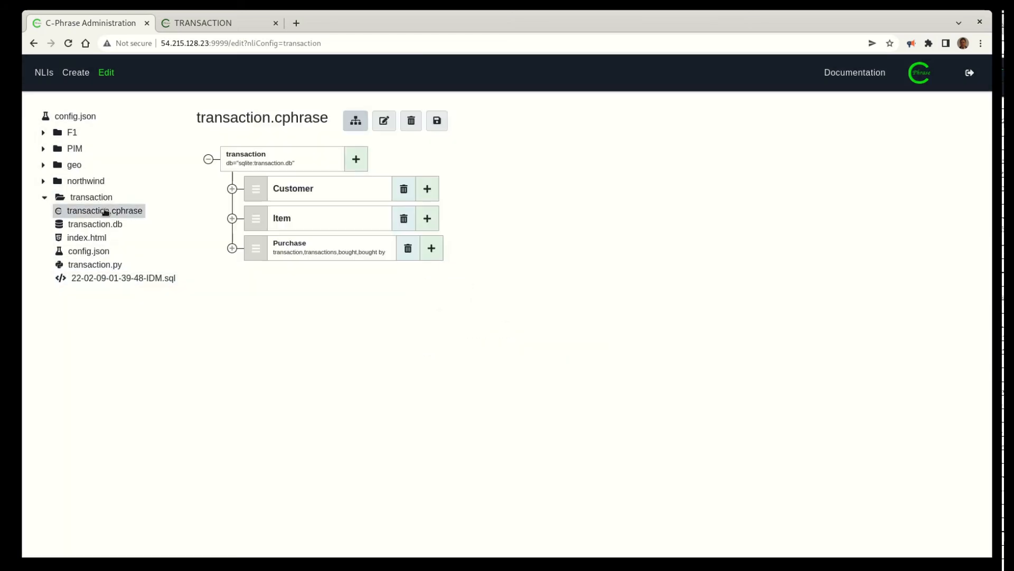
{"action": "left_click", "coordinate": [384, 121]}
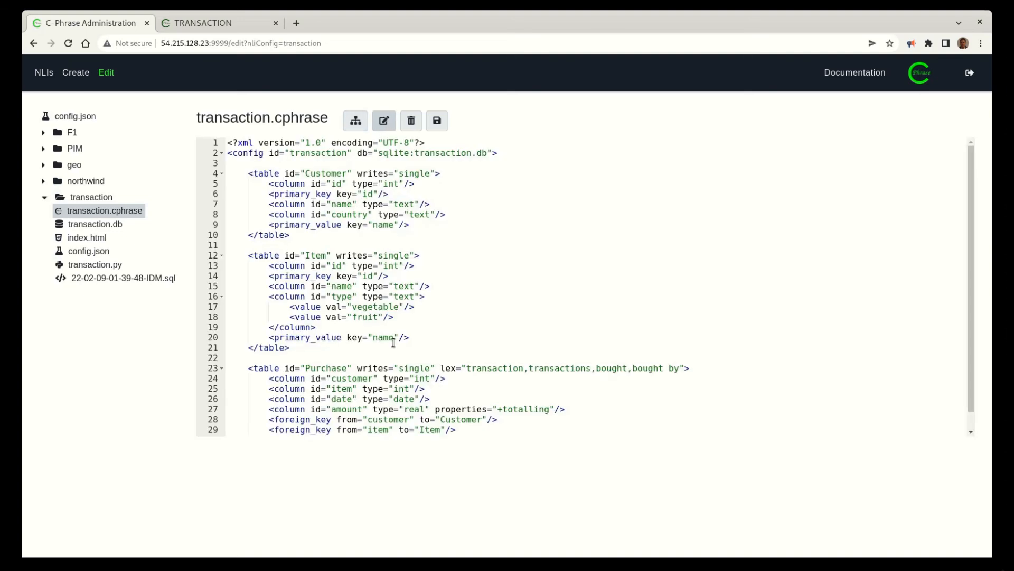
{"action": "scroll", "coordinate": [411, 352], "scroll_direction": "down", "scroll_amount": 1}
{"action": "scroll", "coordinate": [411, 351], "scroll_direction": "up", "scroll_amount": 1}
{"action": "left_click", "coordinate": [103, 197]}
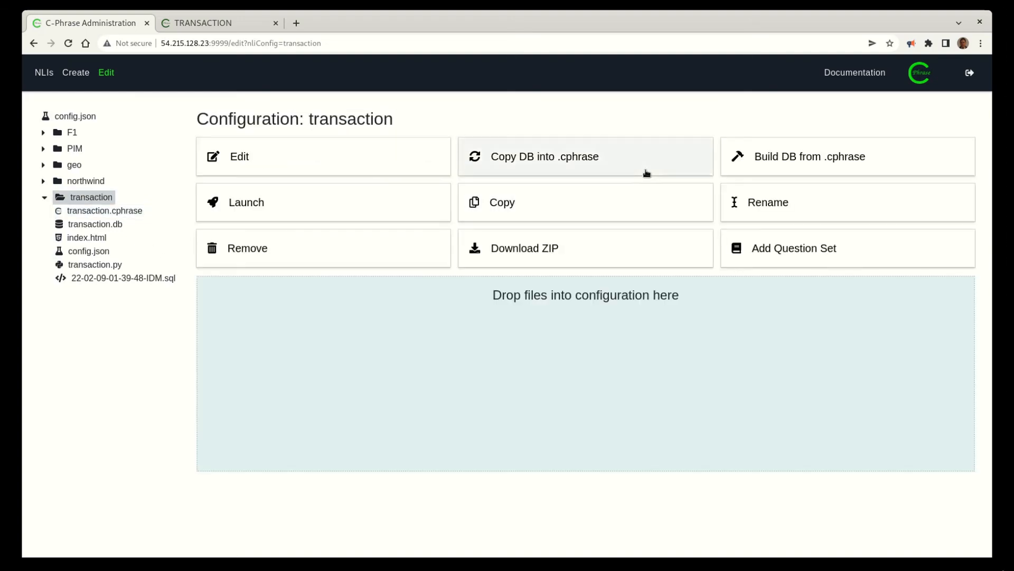
Copy the transaction database into its .cphrase file and review the db_state section and table definitions in the transaction.cphrase source.
{"action": "left_click", "coordinate": [556, 159]}
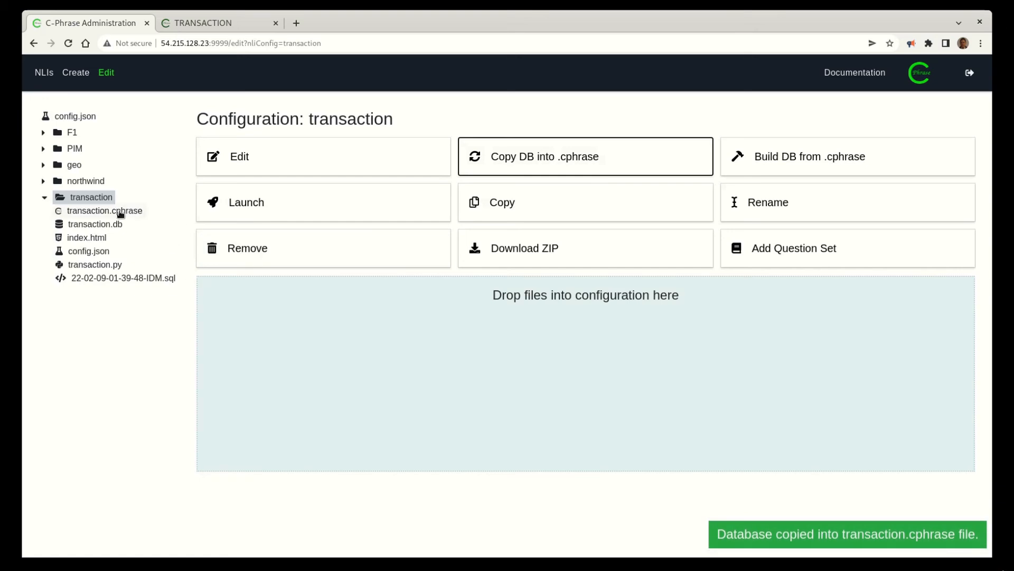
{"action": "left_click", "coordinate": [117, 211]}
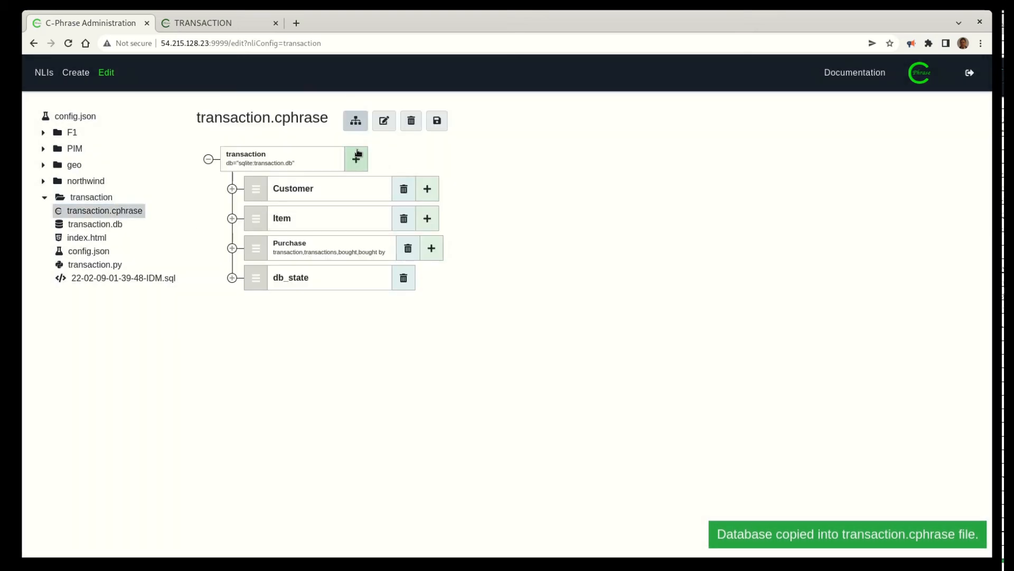
{"action": "left_click", "coordinate": [387, 122]}
{"action": "scroll", "coordinate": [482, 317], "scroll_direction": "down", "scroll_amount": 5}
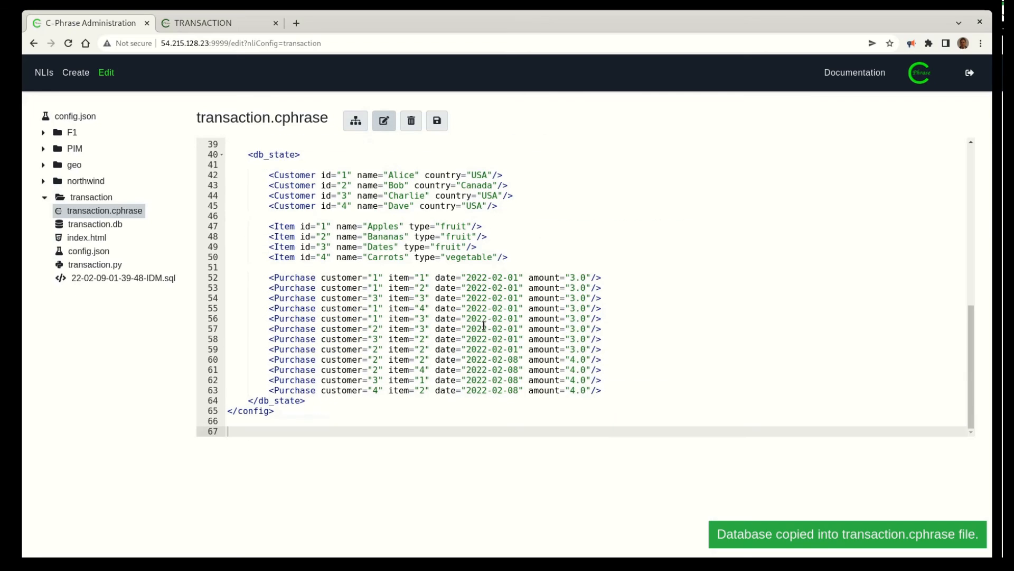
{"action": "scroll", "coordinate": [491, 365], "scroll_direction": "up", "scroll_amount": 7}
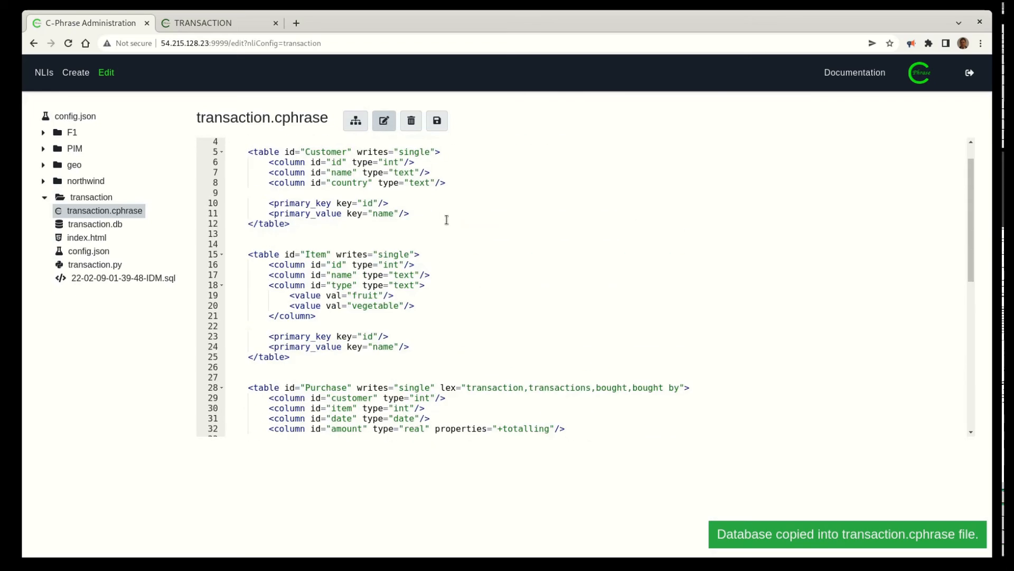
{"action": "scroll", "coordinate": [460, 245], "scroll_direction": "up", "scroll_amount": 1}
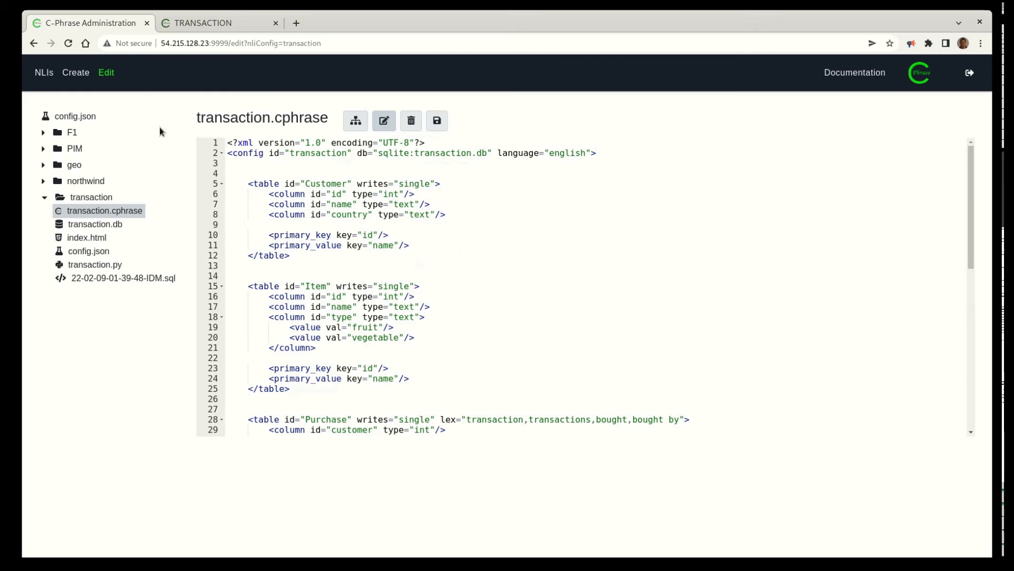
Check the natural language interfaces list, then query "items" and "names items" in the TRANSACTION interface.
{"action": "left_click", "coordinate": [34, 74]}
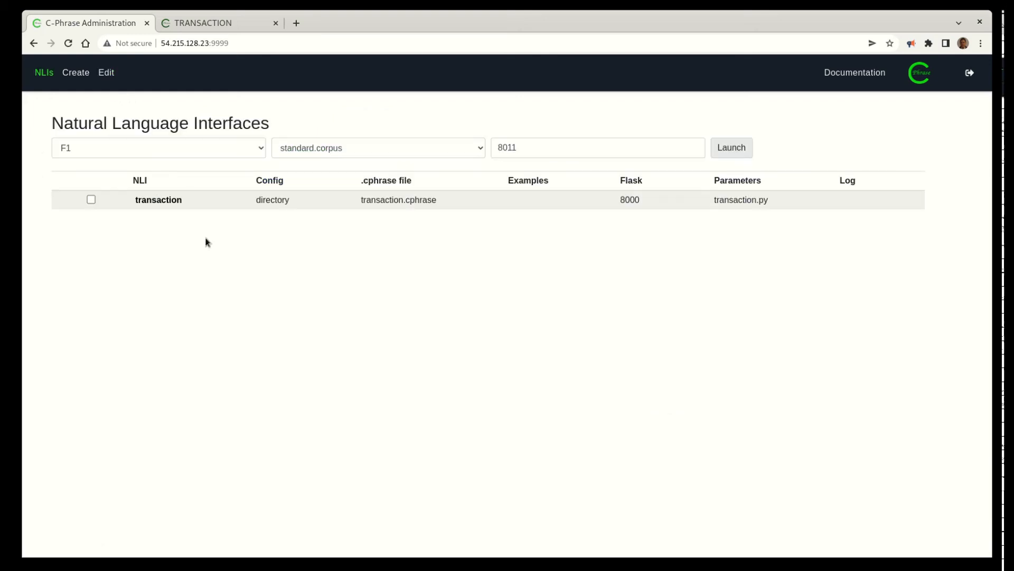
{"action": "left_click", "coordinate": [220, 22]}
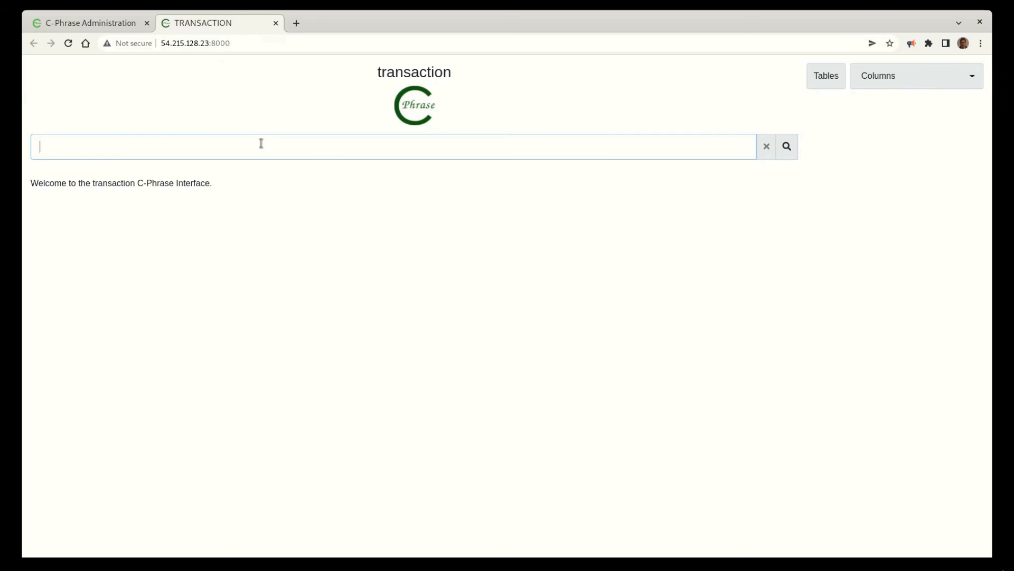
{"action": "type", "text": "items"}
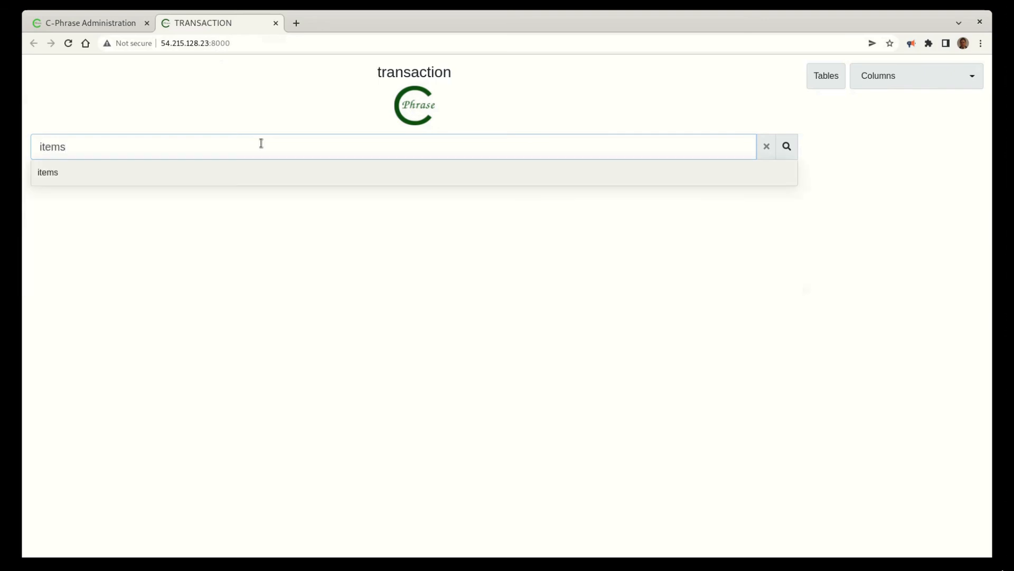
{"action": "key", "text": "Return"}
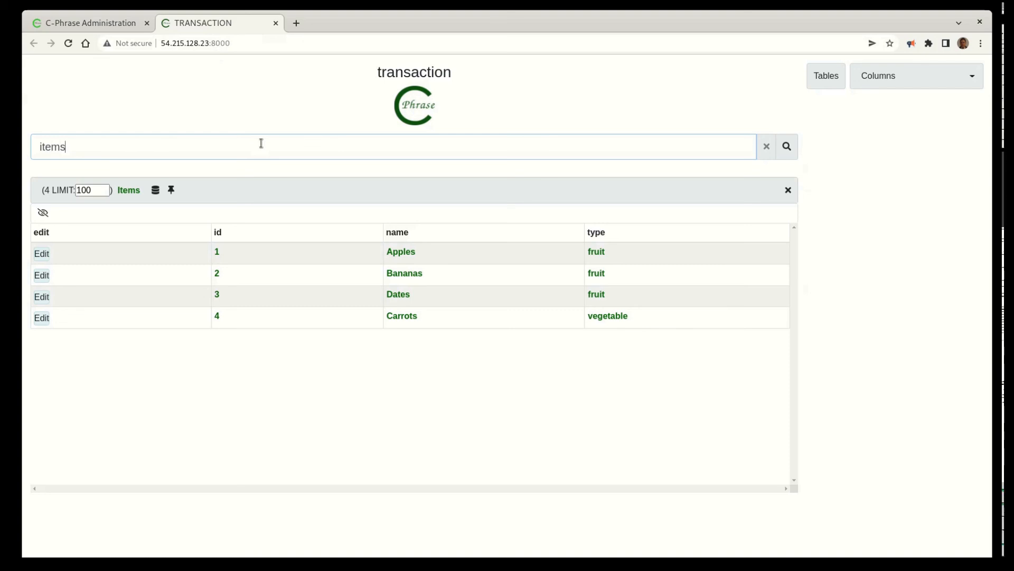
{"action": "left_click", "coordinate": [261, 143]}
{"action": "type", "text": "names"}
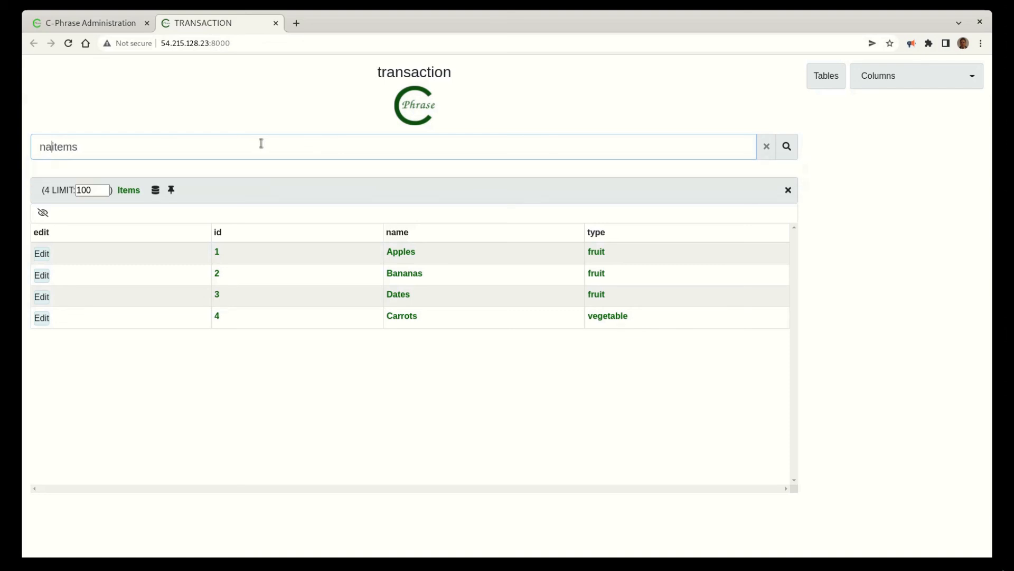
{"action": "key", "text": "Return"}
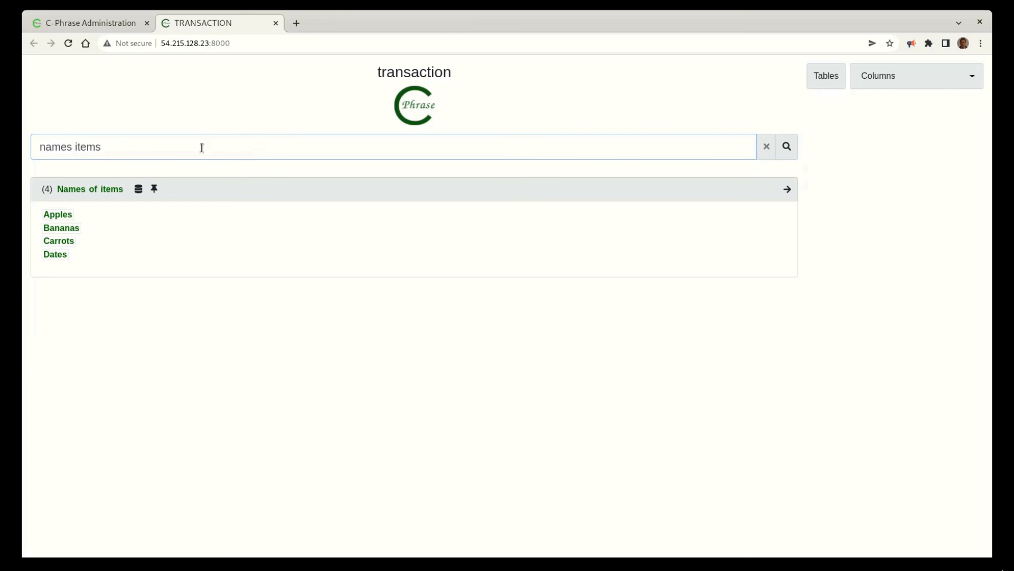
Query "names customers" and move the resulting customer names list into the side column for reuse.
{"action": "key", "text": "Right"}
{"action": "key", "text": "Right"}
{"action": "key", "text": "BackSpace"}
{"action": "key", "text": "BackSpace"}
{"action": "key", "text": "BackSpace"}
{"action": "key", "text": "BackSpace"}
{"action": "key", "text": "BackSpace"}
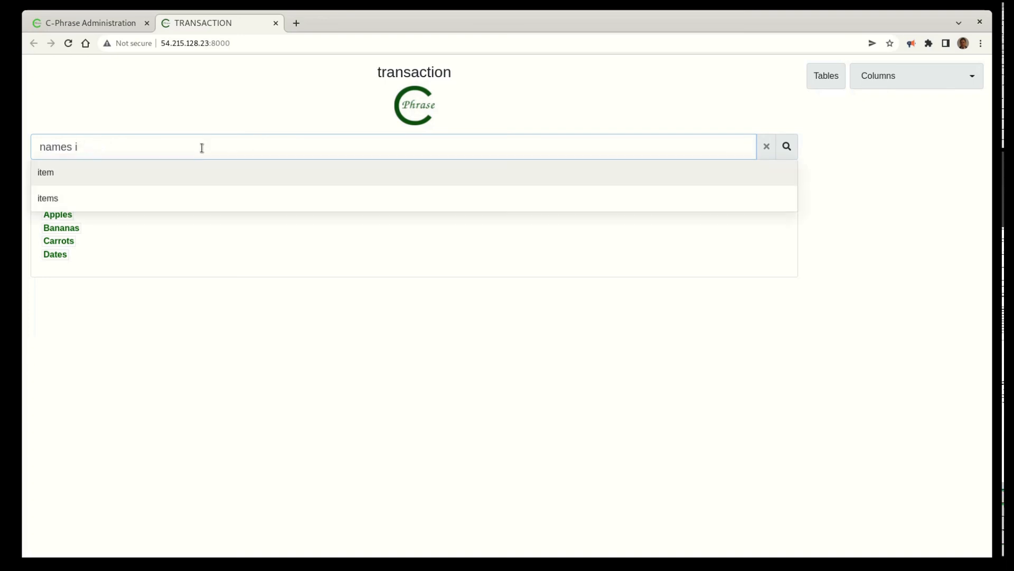
{"action": "type", "text": "customers"}
{"action": "key", "text": "Return"}
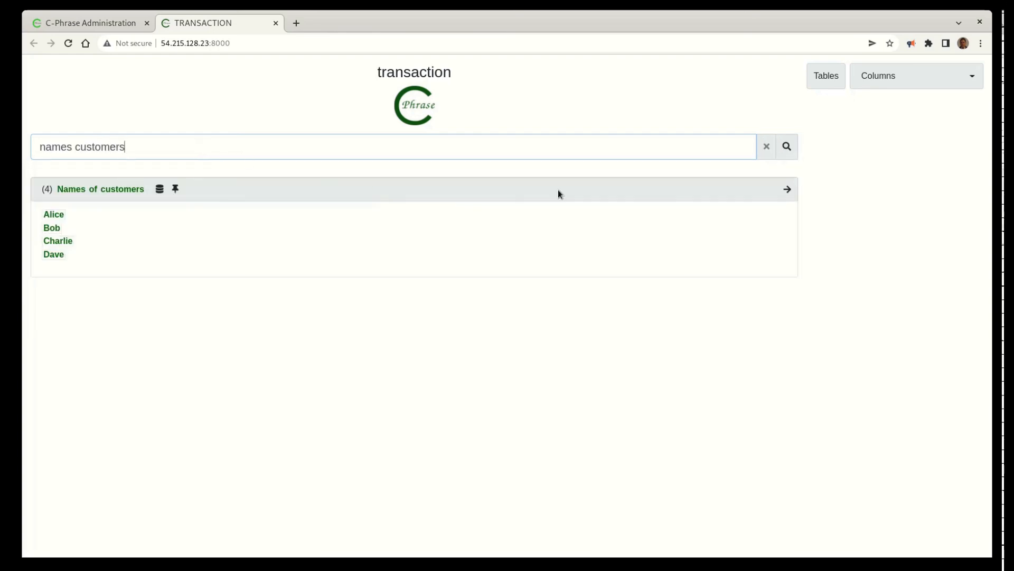
{"action": "left_click", "coordinate": [789, 191]}
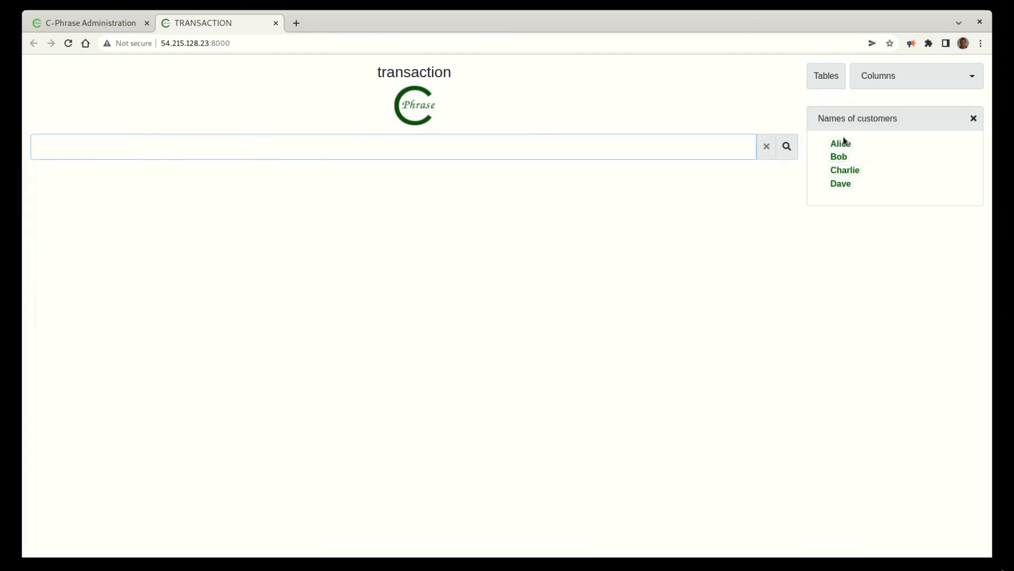
Query the names of items bought by the first customer, inserting that customer's name from the saved customer list.
{"action": "type", "text": "names items "}
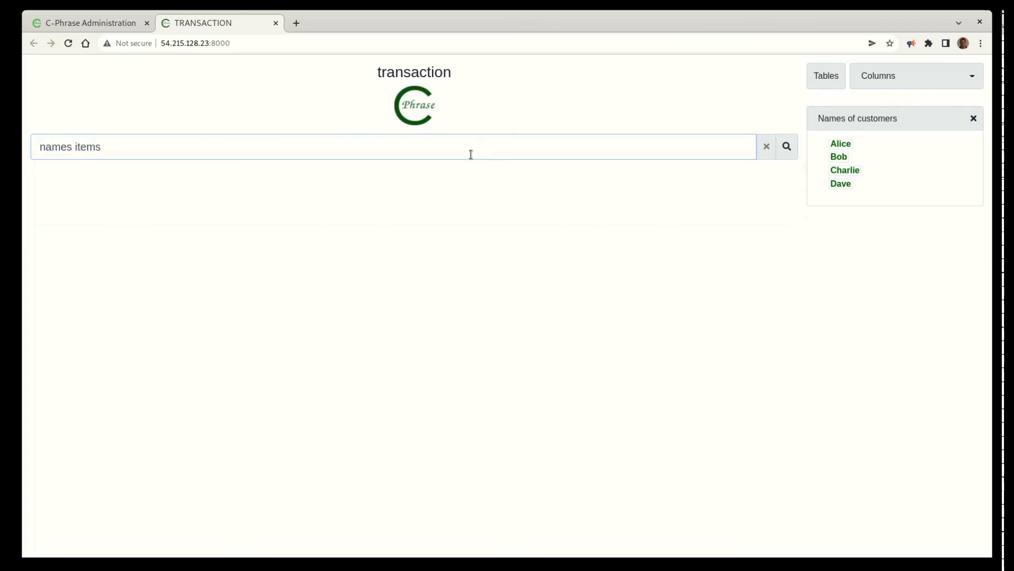
{"action": "type", "text": "bought by"}
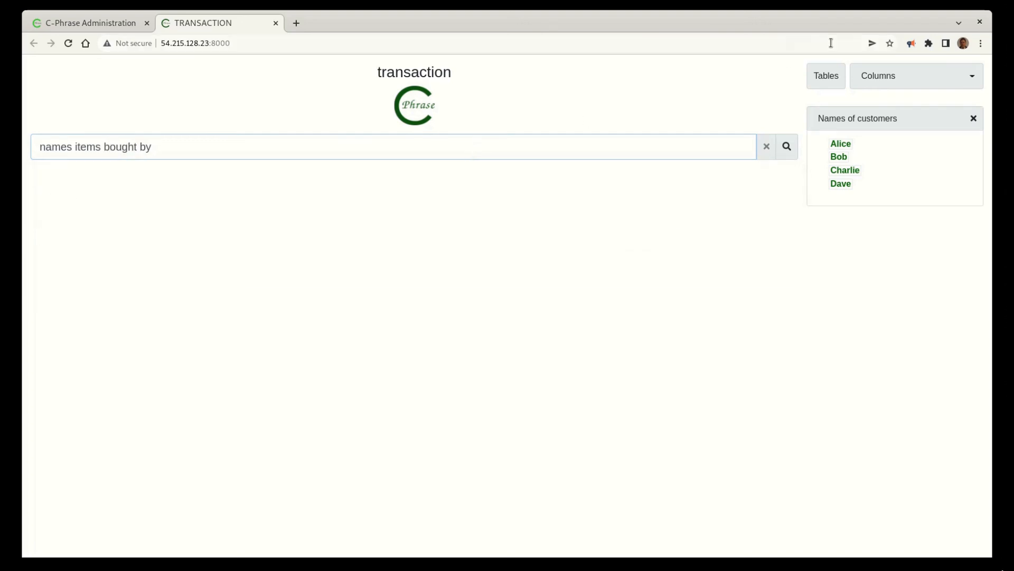
{"action": "left_click", "coordinate": [844, 148]}
{"action": "left_click", "coordinate": [787, 148]}
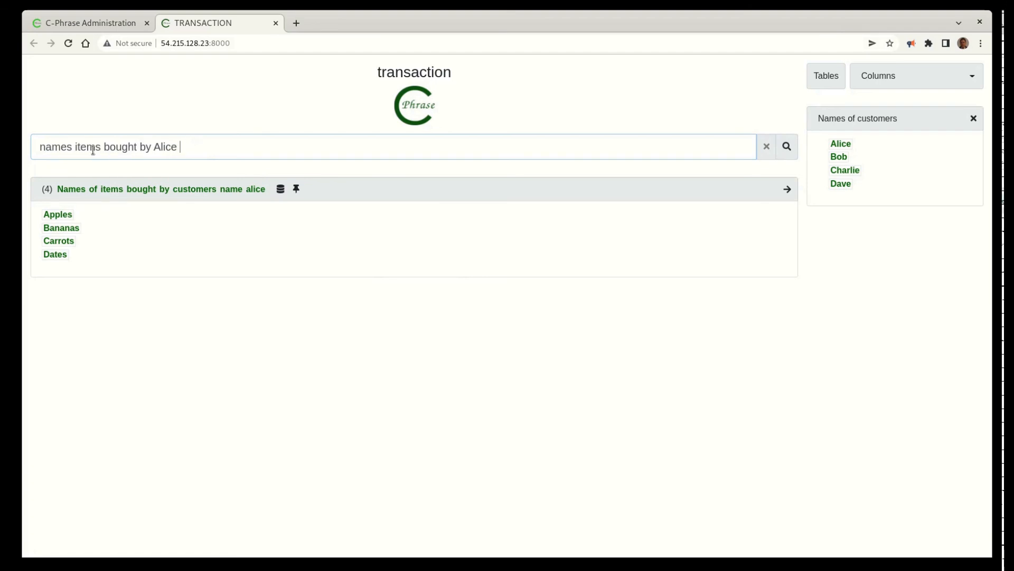
Reduce the query to "names items" and move the resulting item names list into the side column.
{"action": "left_click_drag", "start_coordinate": [104, 150], "coordinate": [210, 155]}
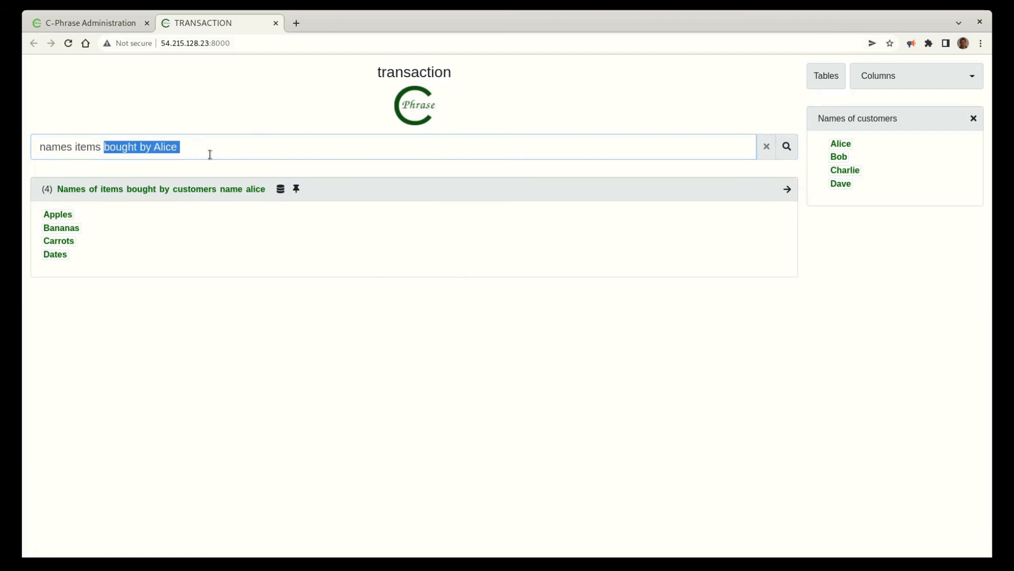
{"action": "key", "text": "BackSpace"}
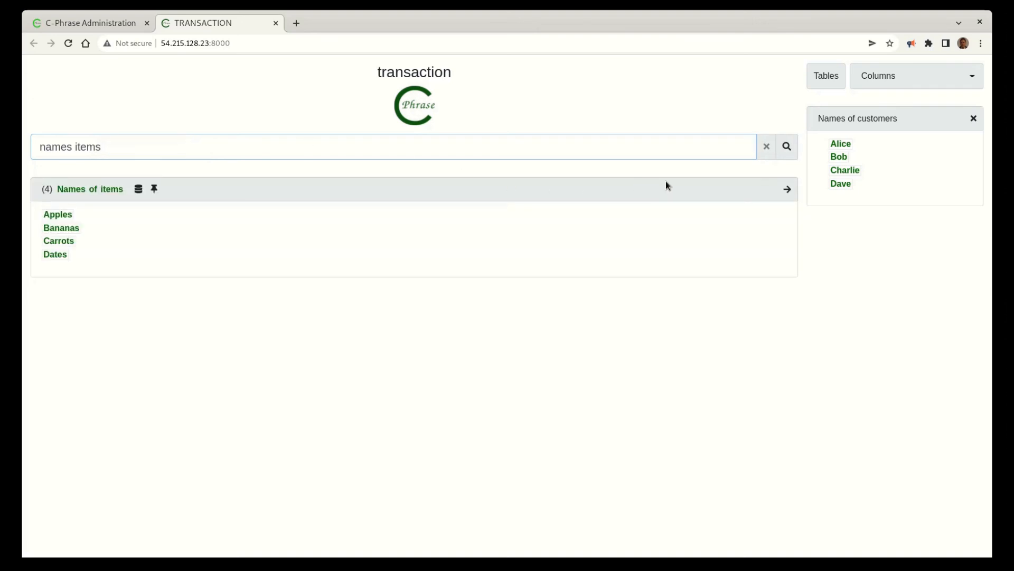
{"action": "left_click", "coordinate": [787, 192]}
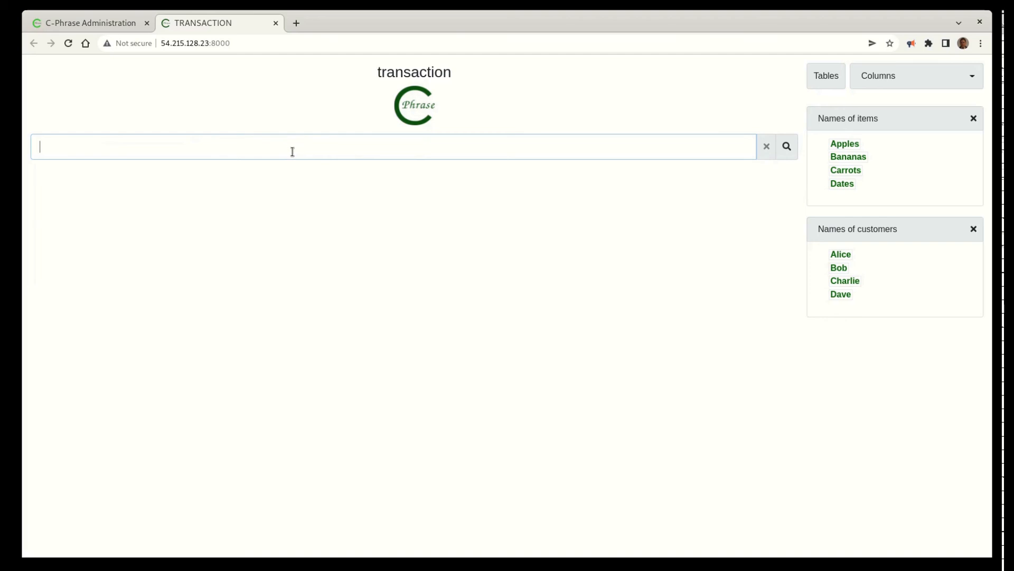
Query the names of customers who bought Carrots, and extend the query with "and bought Dates".
{"action": "type", "text": "names "}
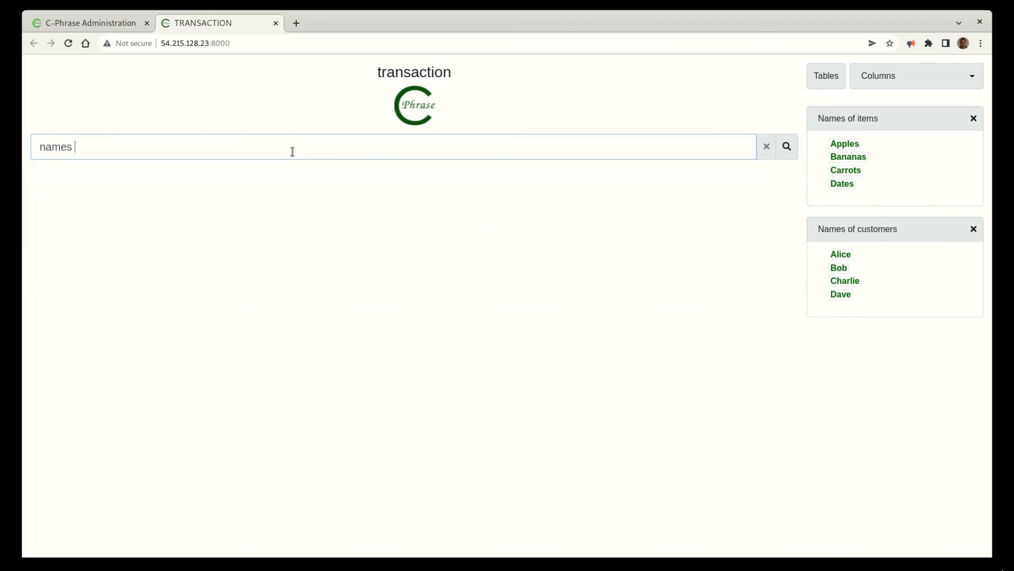
{"action": "type", "text": "customers bought"}
{"action": "left_click", "coordinate": [845, 170]}
{"action": "left_click", "coordinate": [787, 147]}
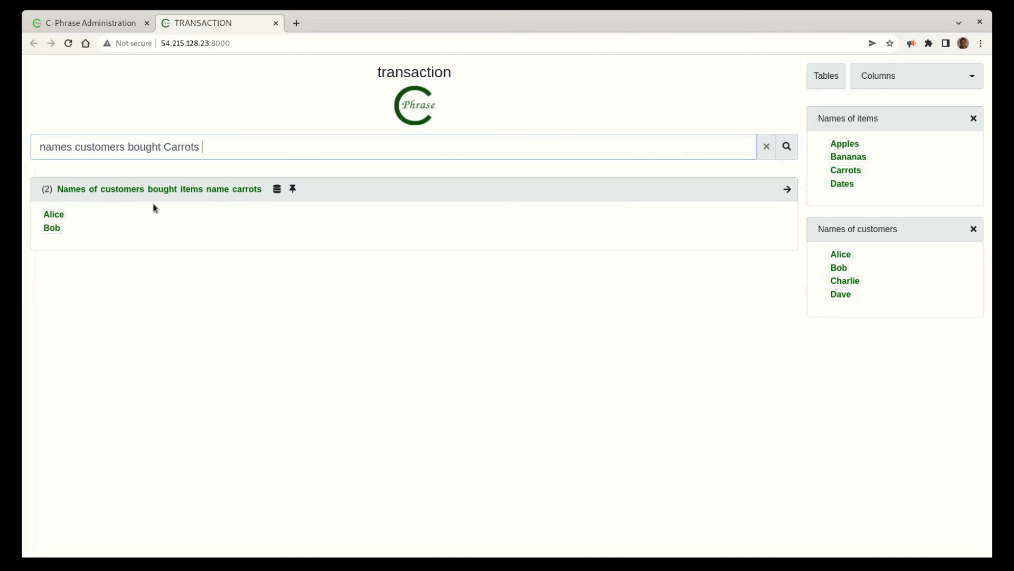
{"action": "type", "text": "and bought"}
{"action": "left_click", "coordinate": [844, 184]}
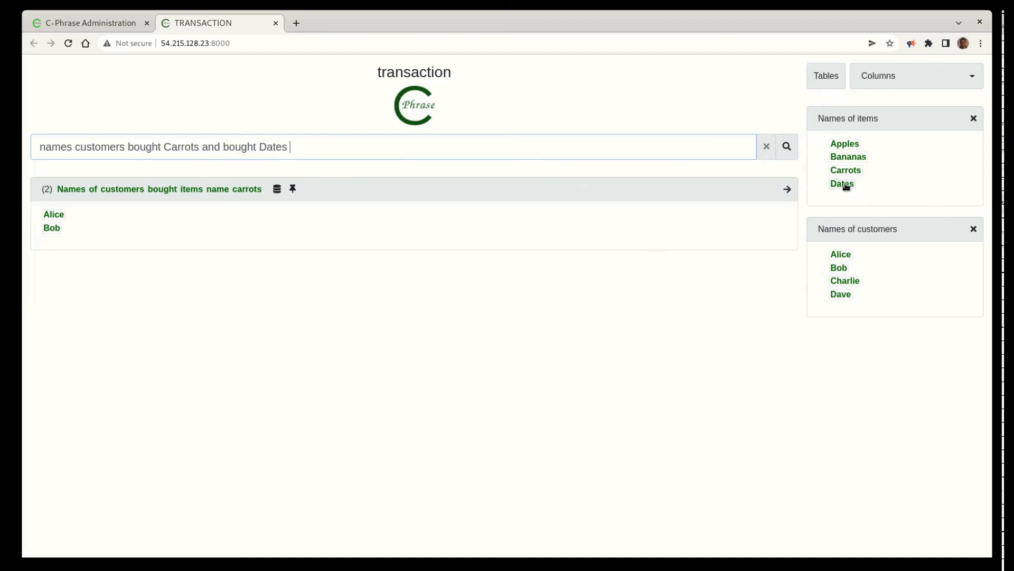
{"action": "left_click", "coordinate": [791, 150]}
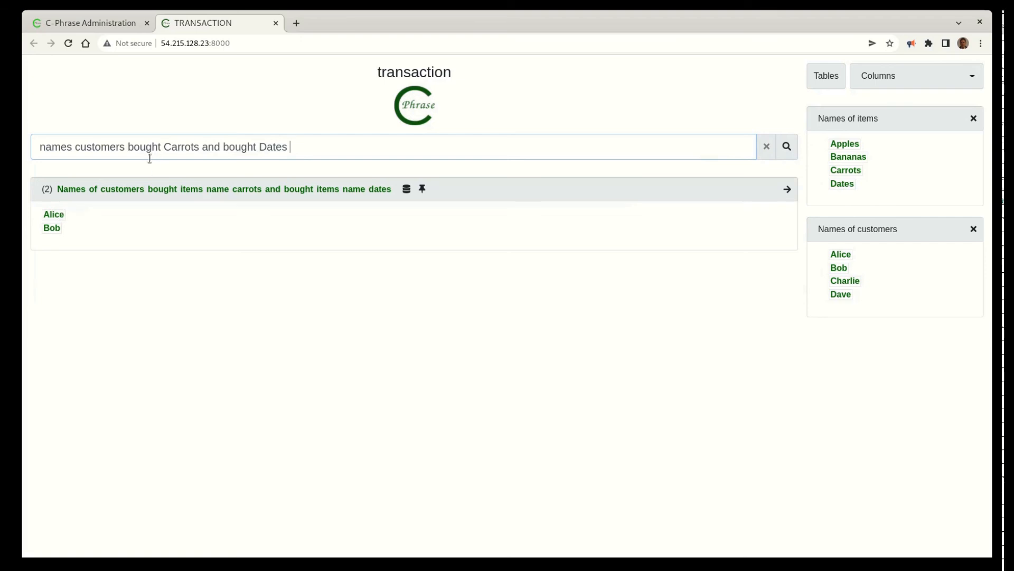
Query "names customers bought every item", and restrict it to items of type vegetable.
{"action": "left_click_drag", "start_coordinate": [161, 147], "coordinate": [345, 145]}
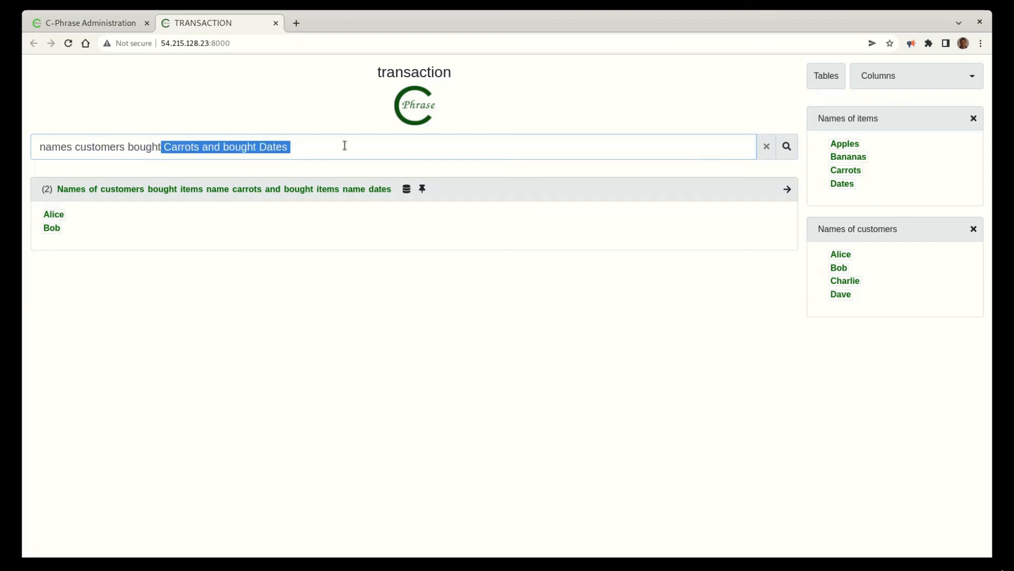
{"action": "type", "text": "every"}
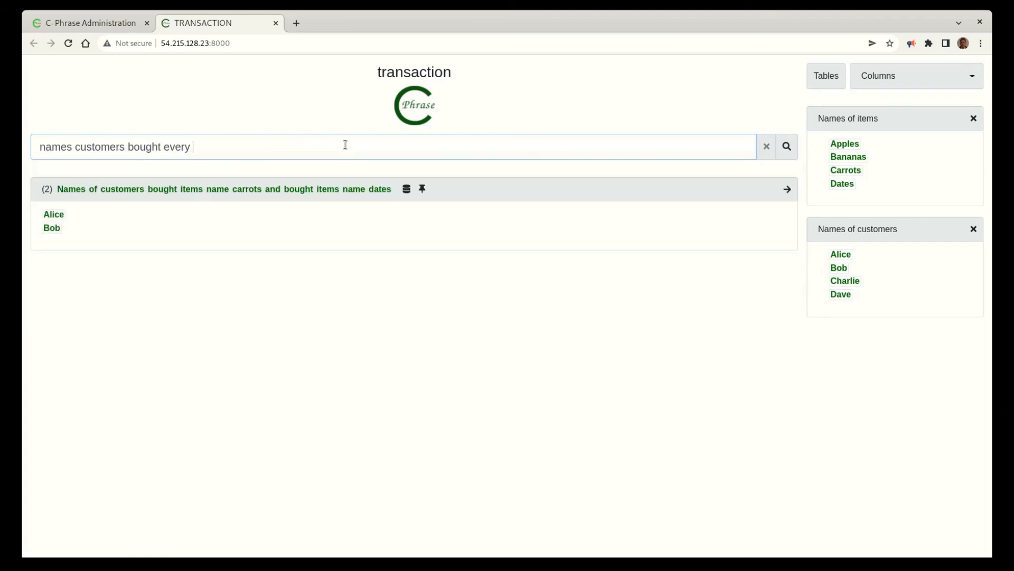
{"action": "type", "text": " item"}
{"action": "key", "text": "Return"}
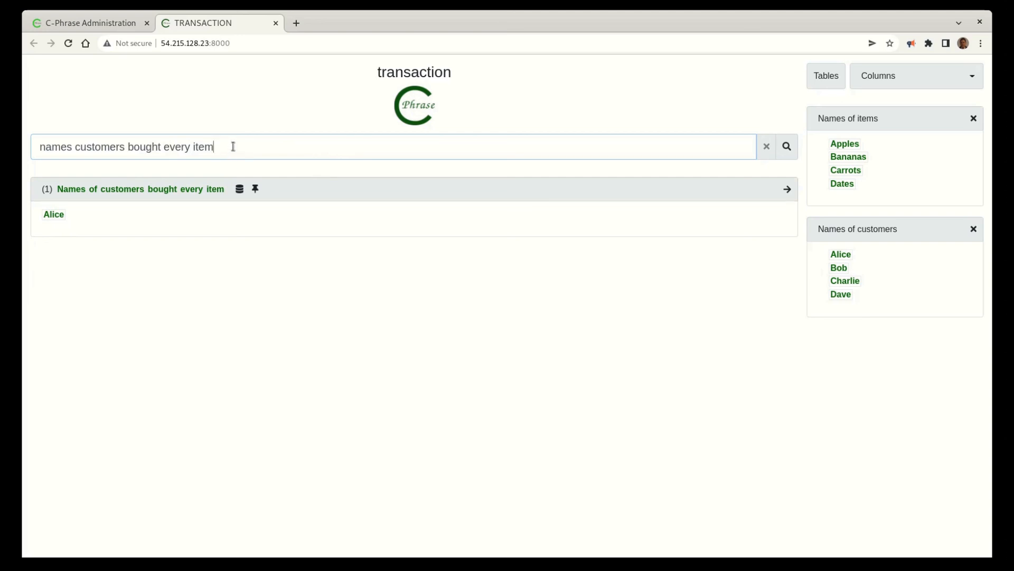
{"action": "type", "text": "vegetable"}
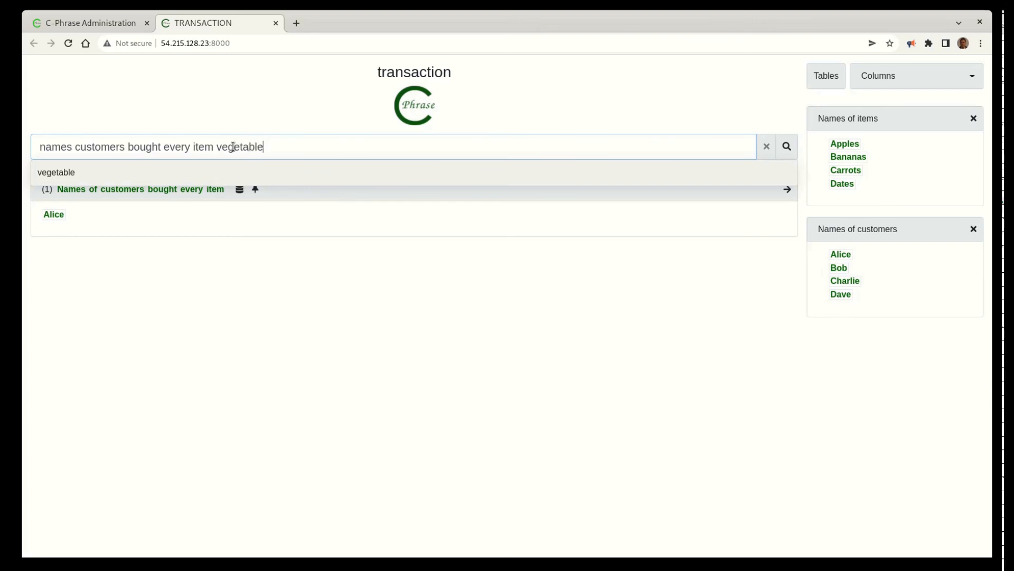
{"action": "key", "text": "Return"}
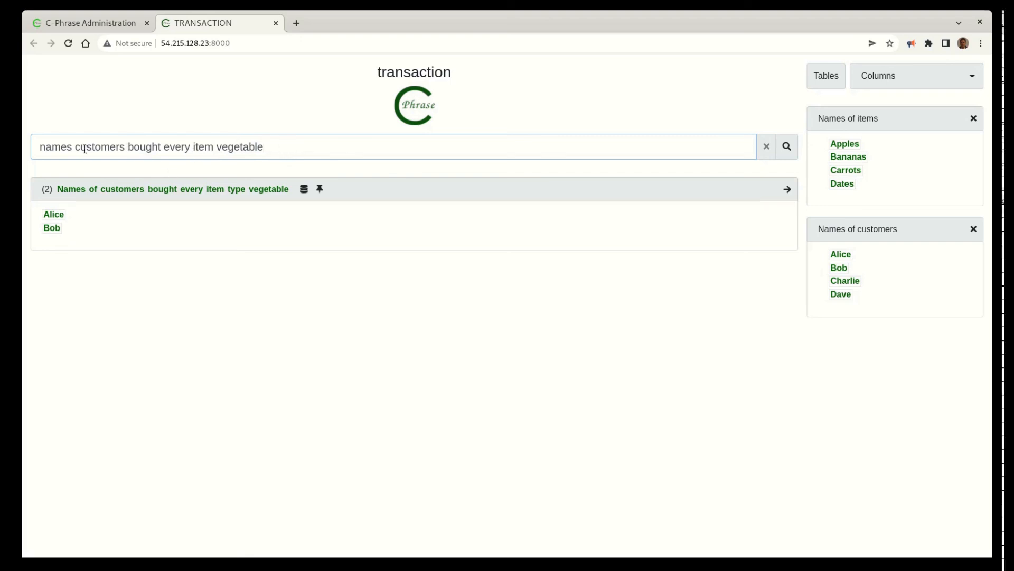
Replace the query with "customers at least 3 transactions" and run it.
{"action": "triple_click", "coordinate": [276, 148]}
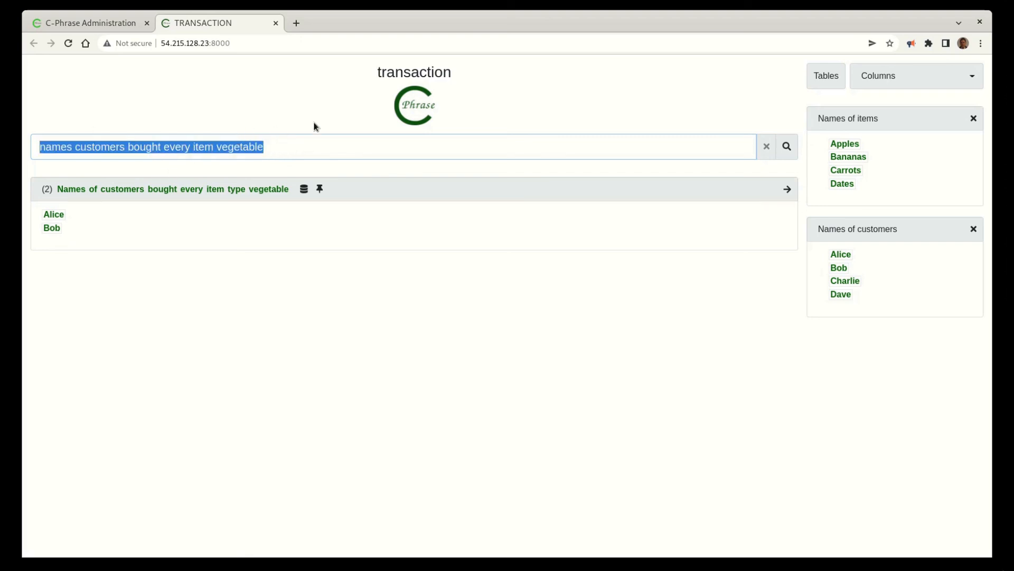
{"action": "type", "text": "custome"}
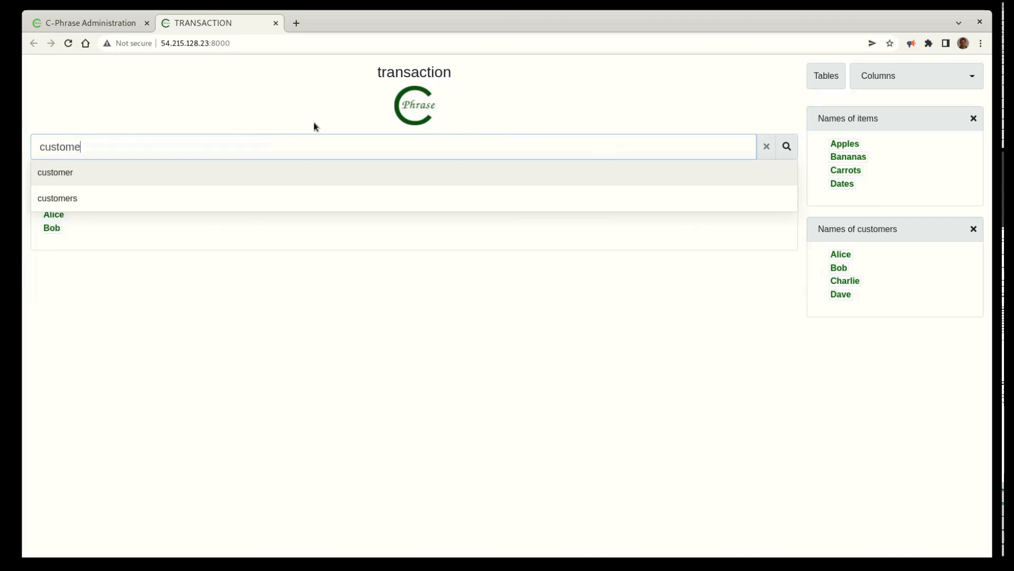
{"action": "type", "text": "rs at"}
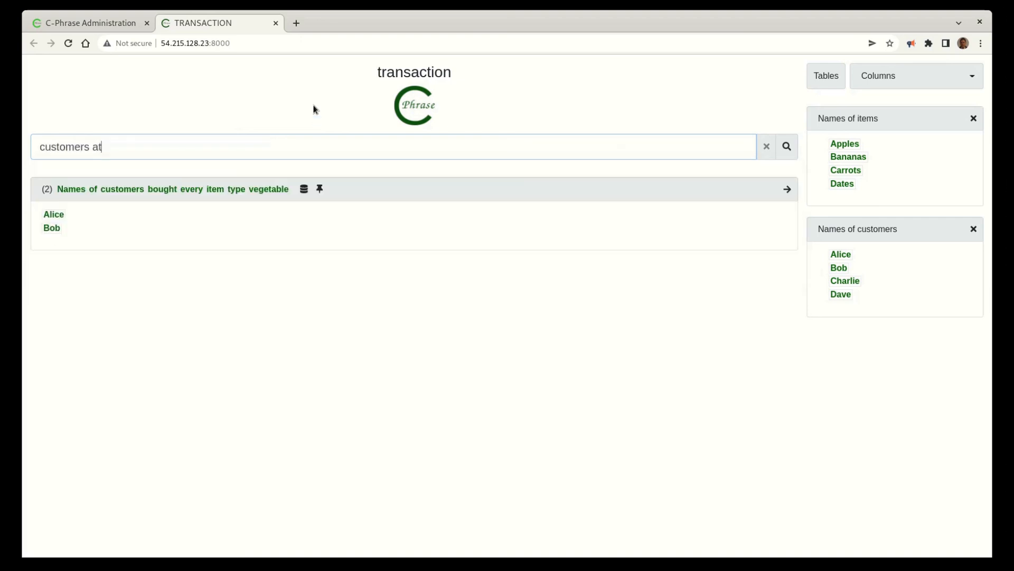
{"action": "type", "text": " least "}
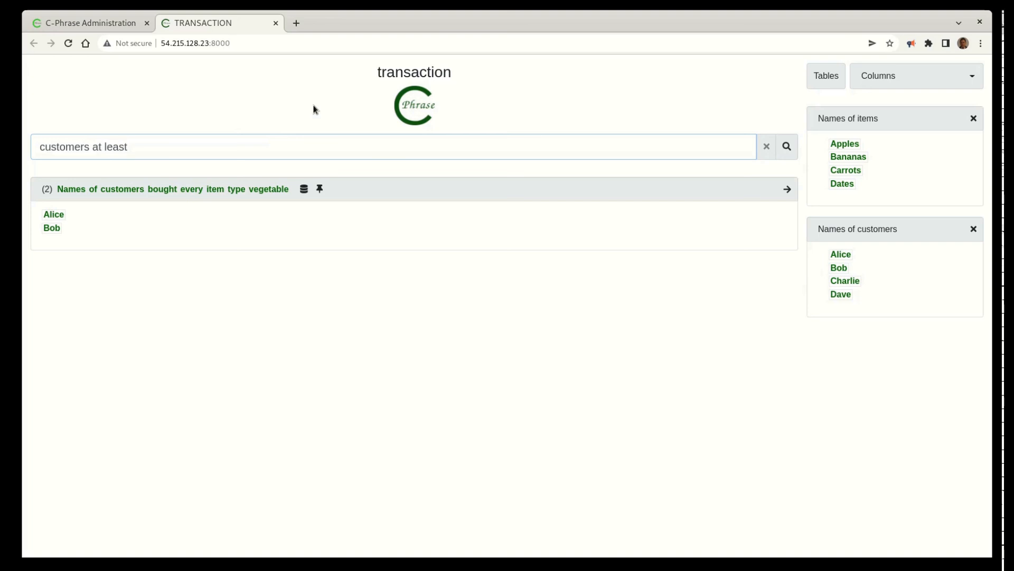
{"action": "type", "text": "3 trans"}
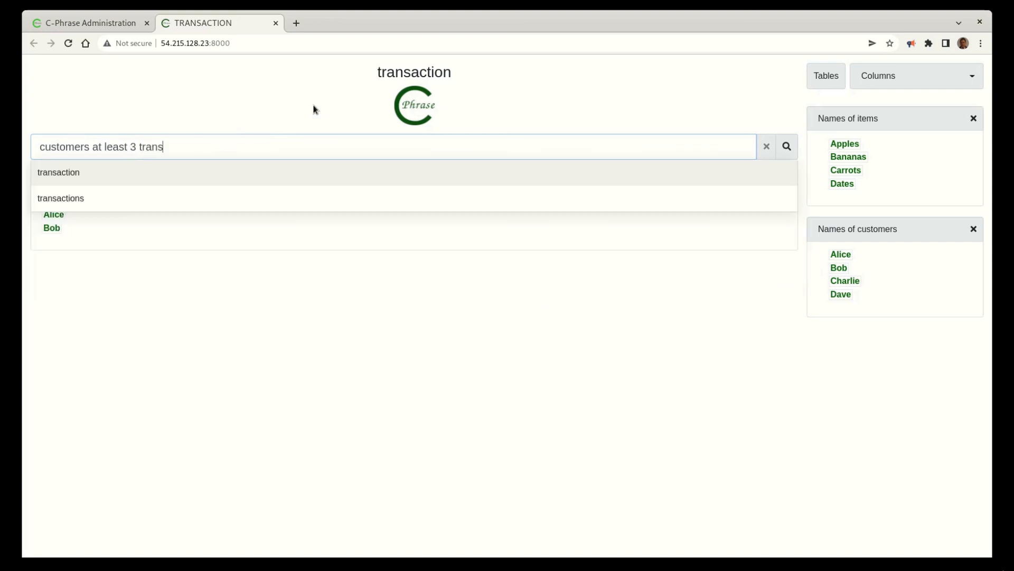
{"action": "type", "text": "actions"}
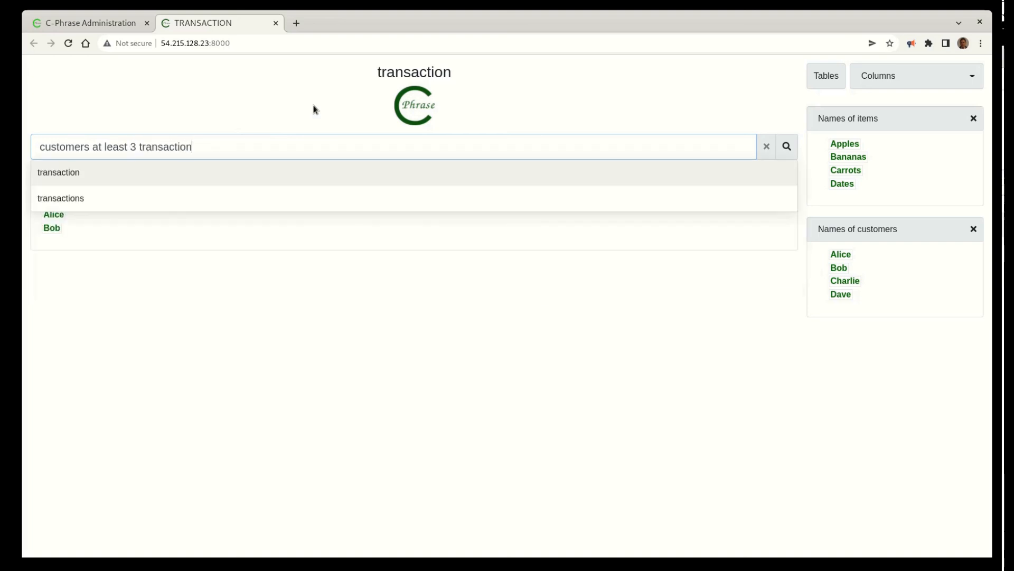
{"action": "key", "text": "Return"}
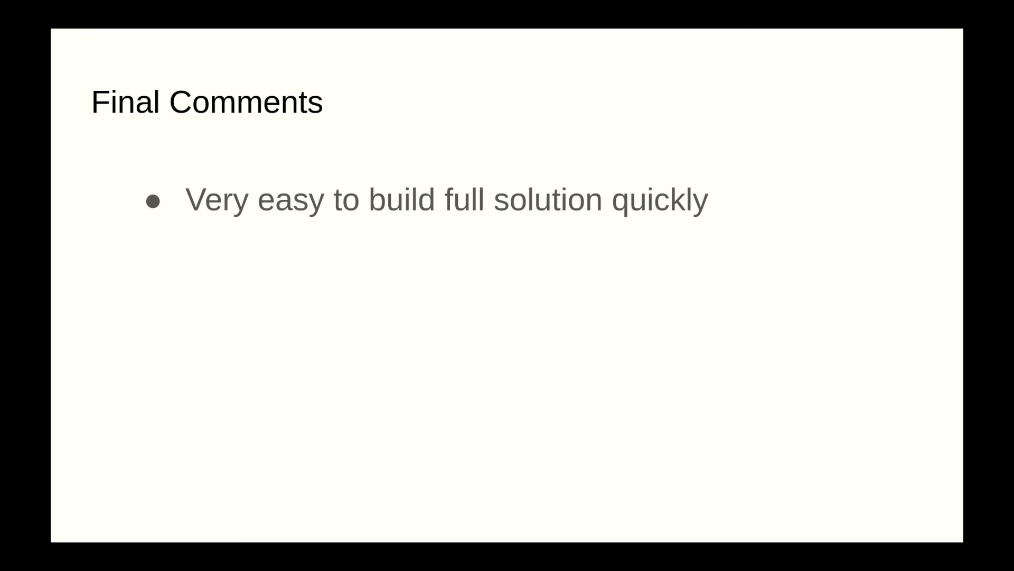
{"action": "key", "text": "Right"}
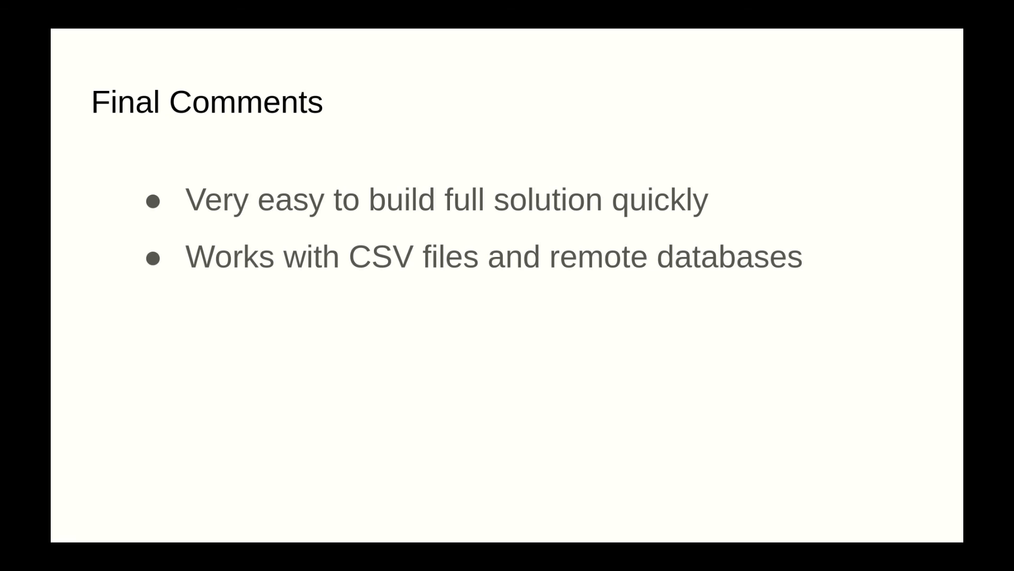
{"action": "key", "text": "Right"}
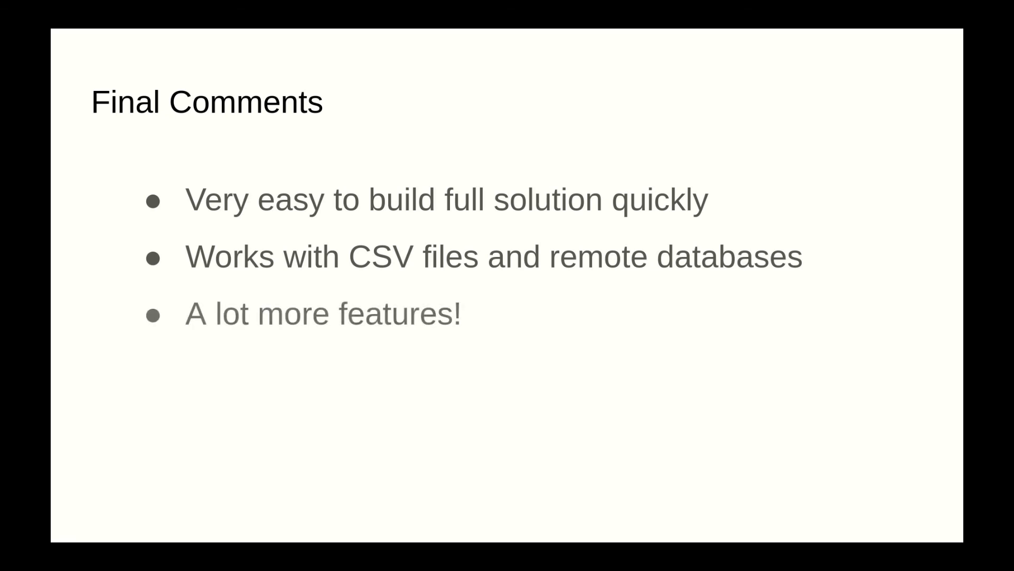